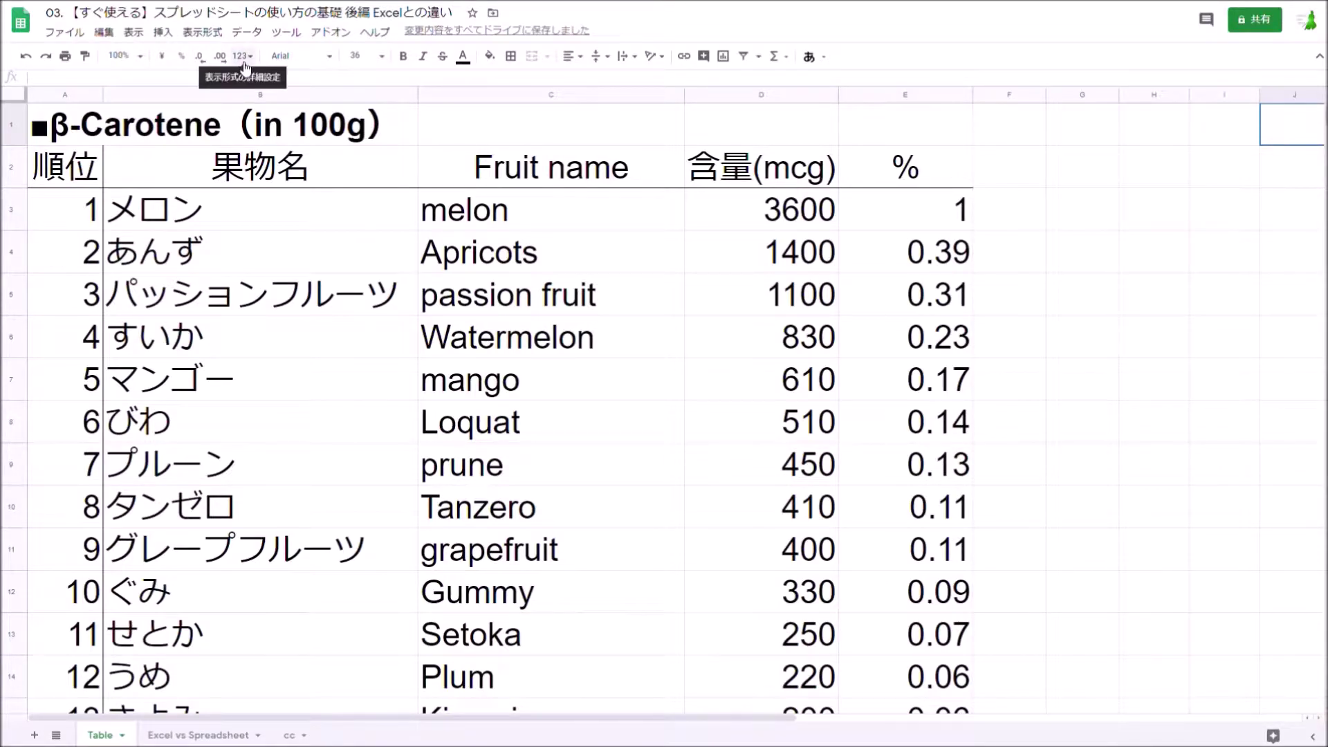
Step: Format column D 含量(mcg) as comma-separated whole numbers, such as 3,600 and 1,400
left_click(782, 96)
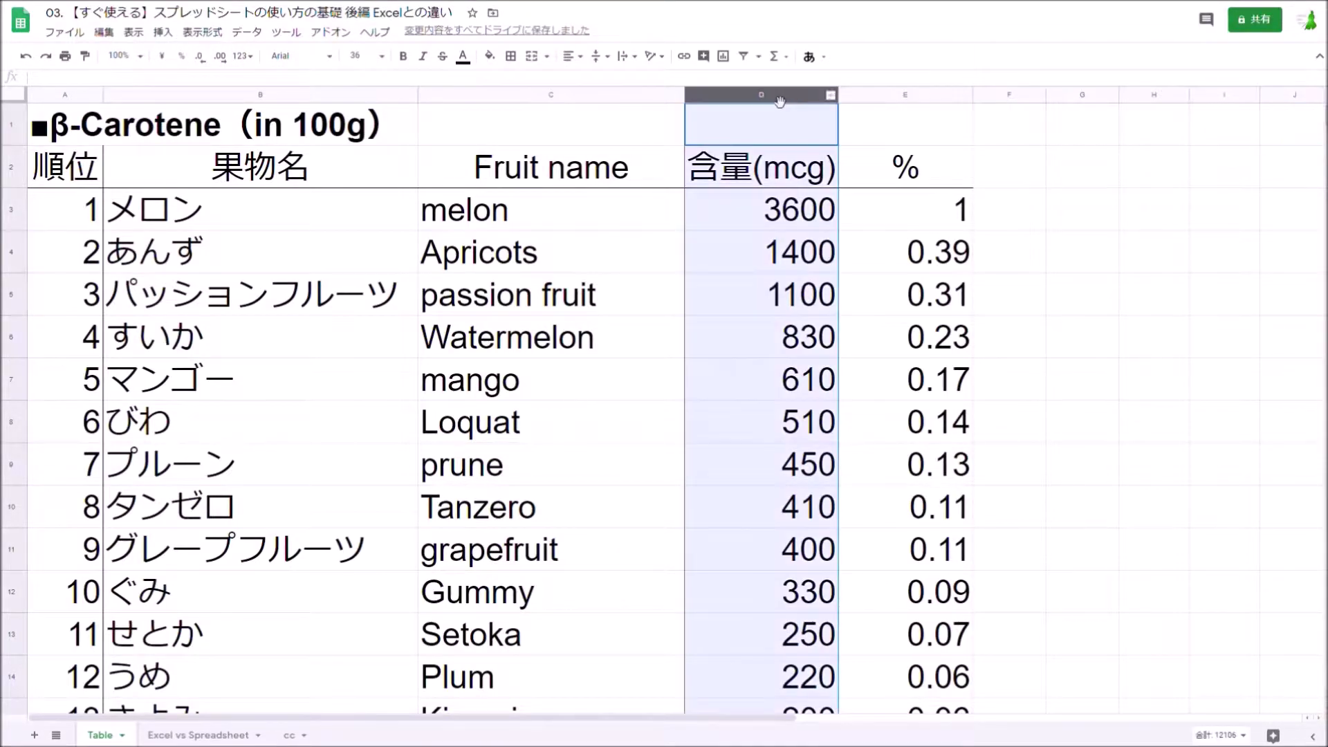
left_click(249, 60)
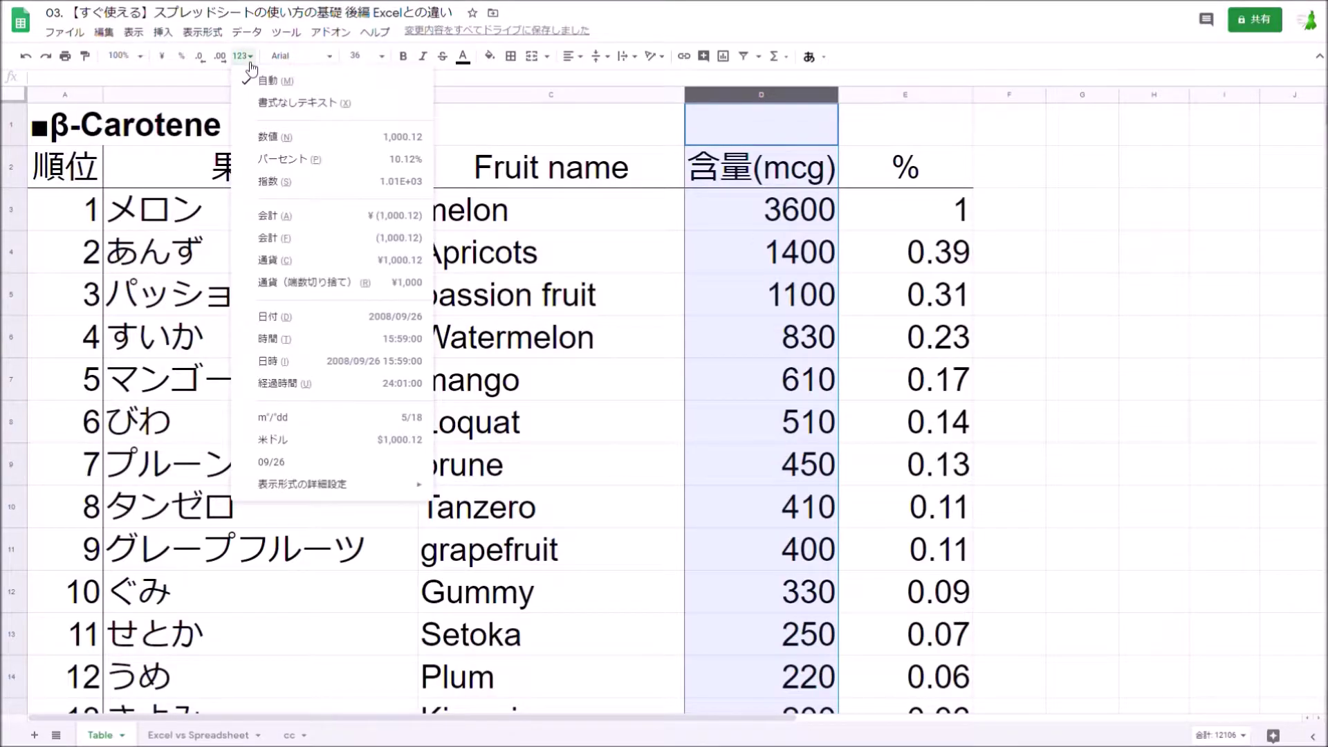
left_click(341, 139)
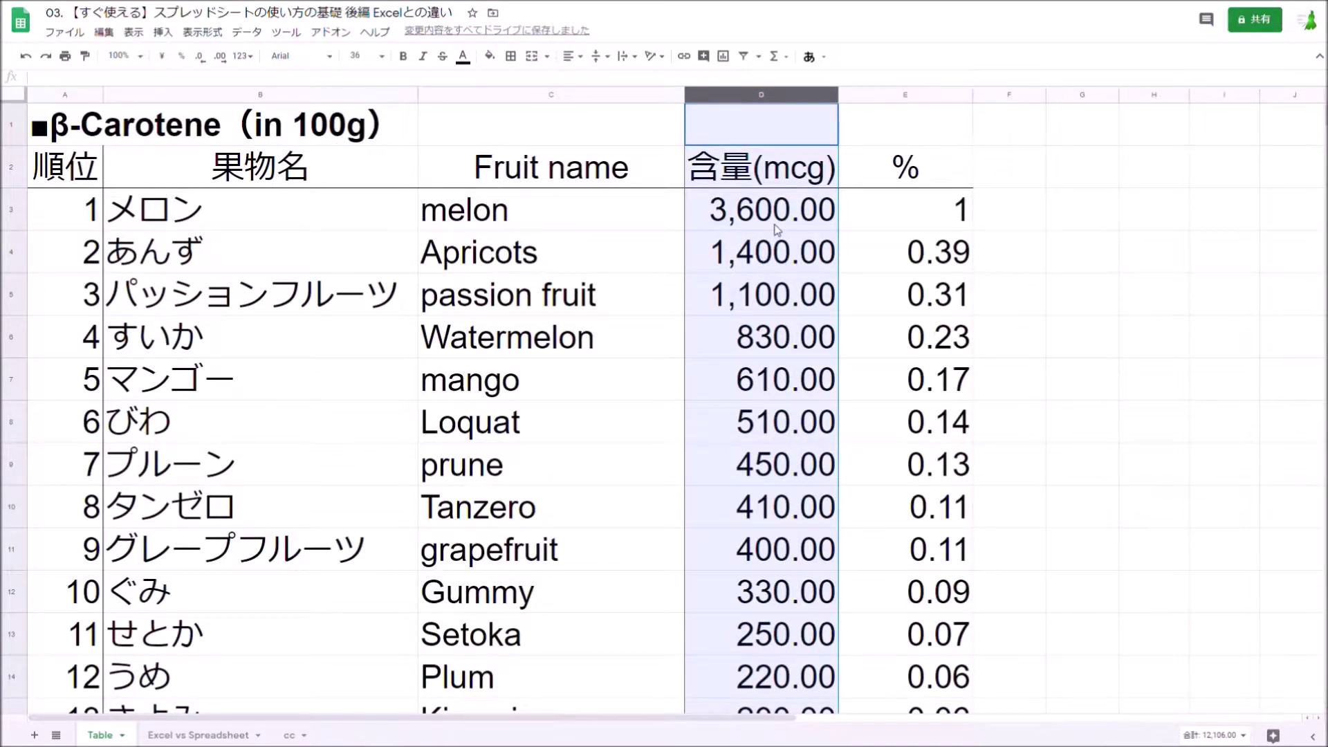
left_click(201, 56)
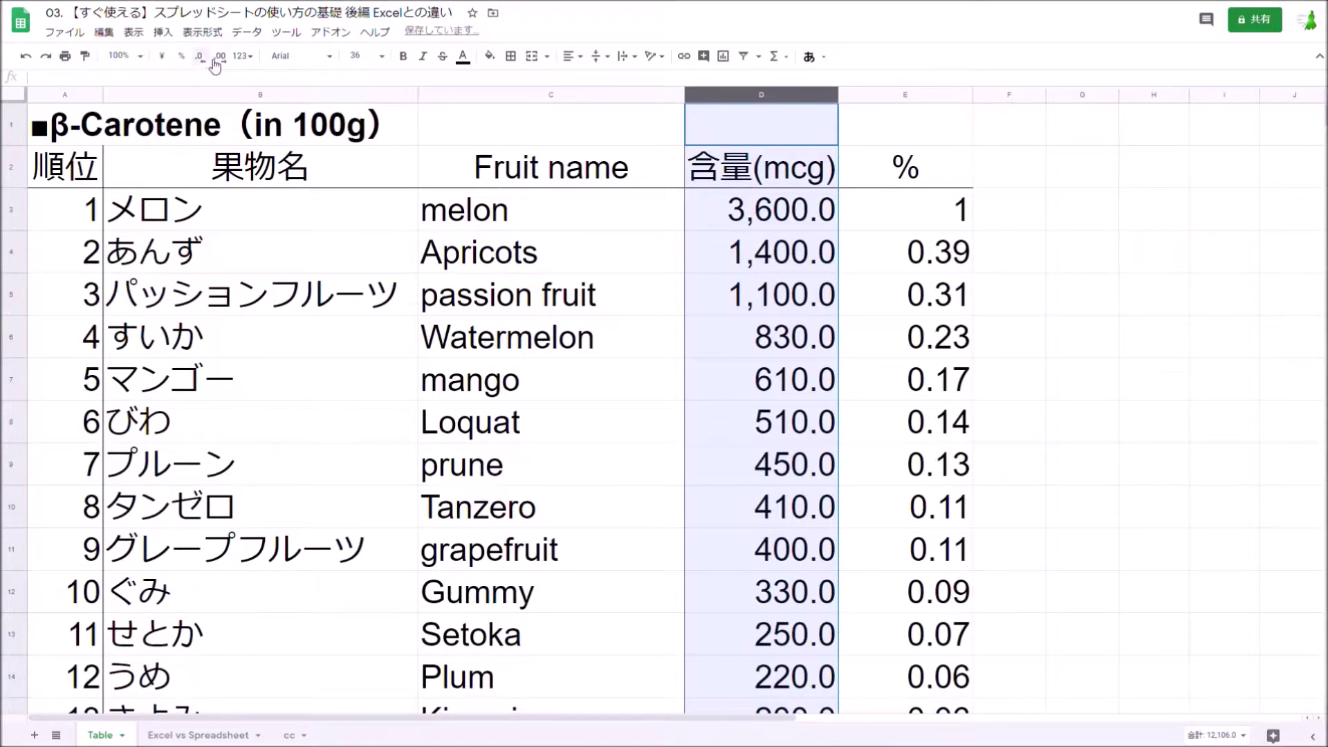
left_click(220, 56)
left_click(220, 57)
left_click(200, 57)
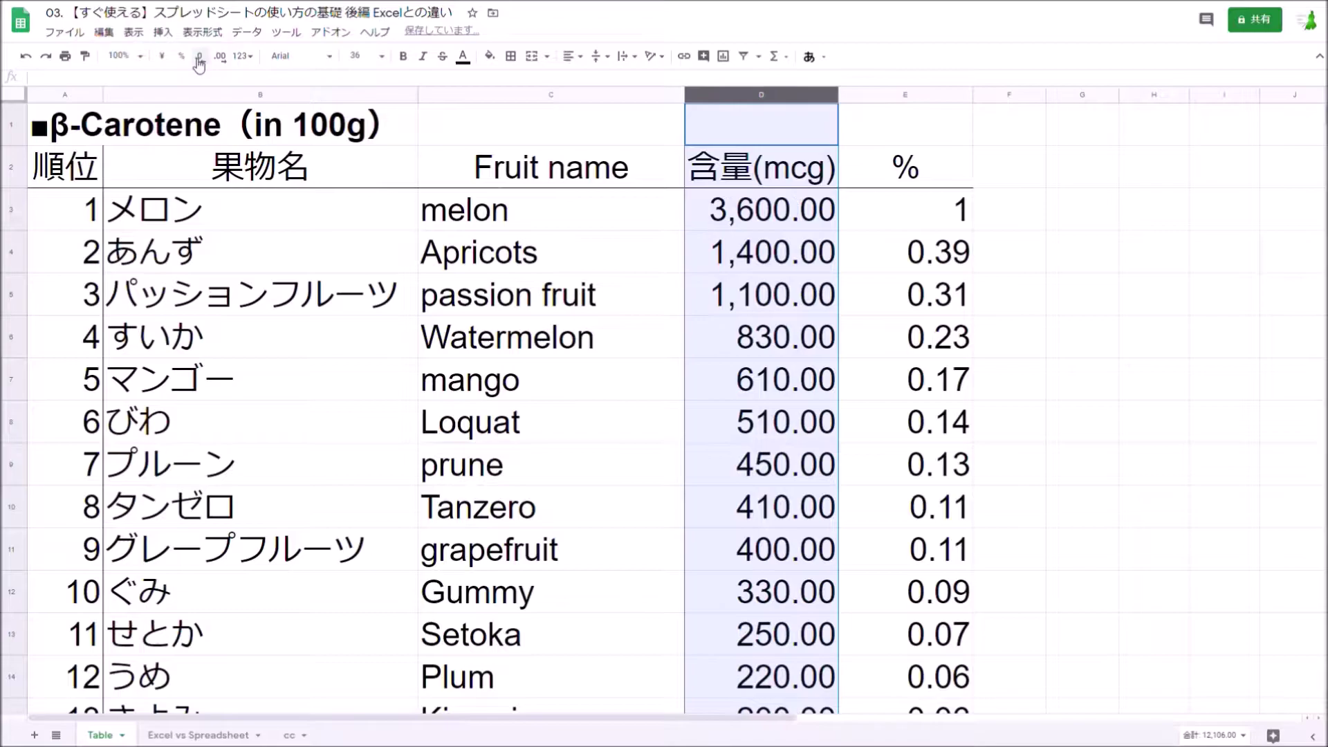
left_click(200, 57)
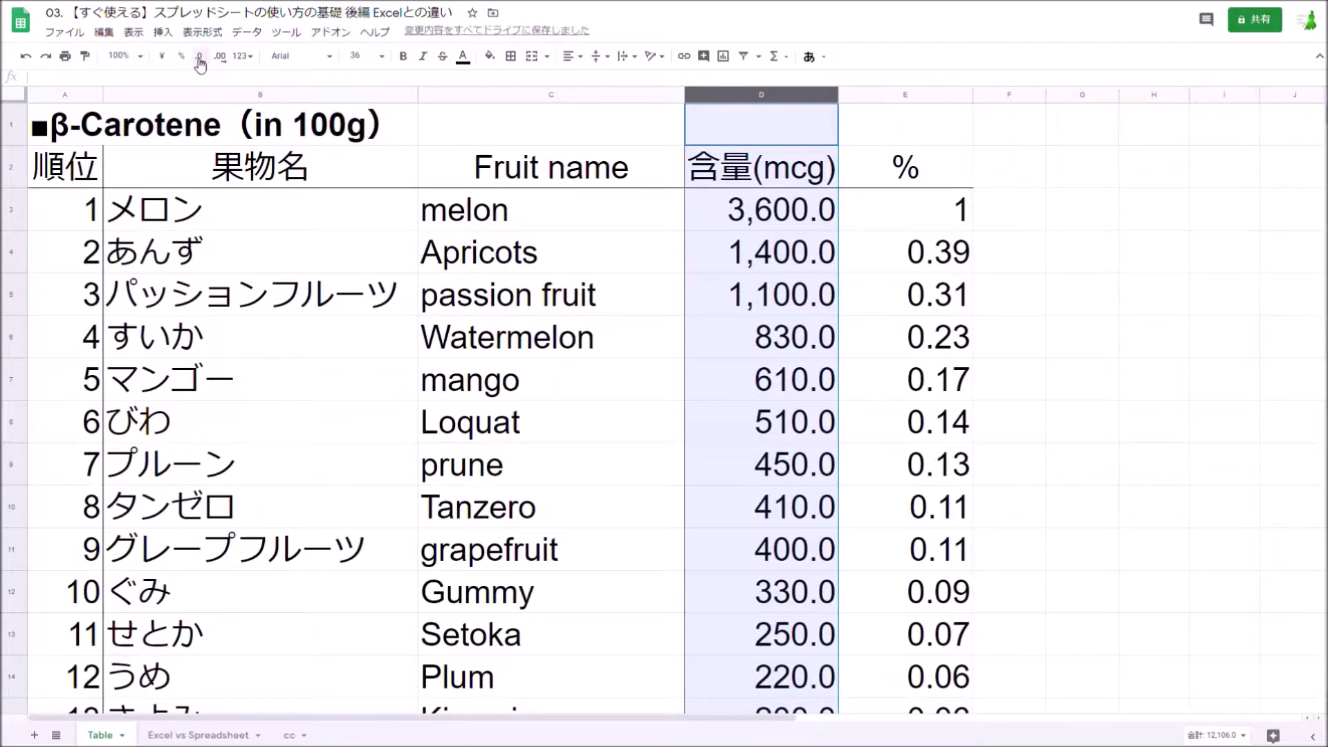
left_click(200, 56)
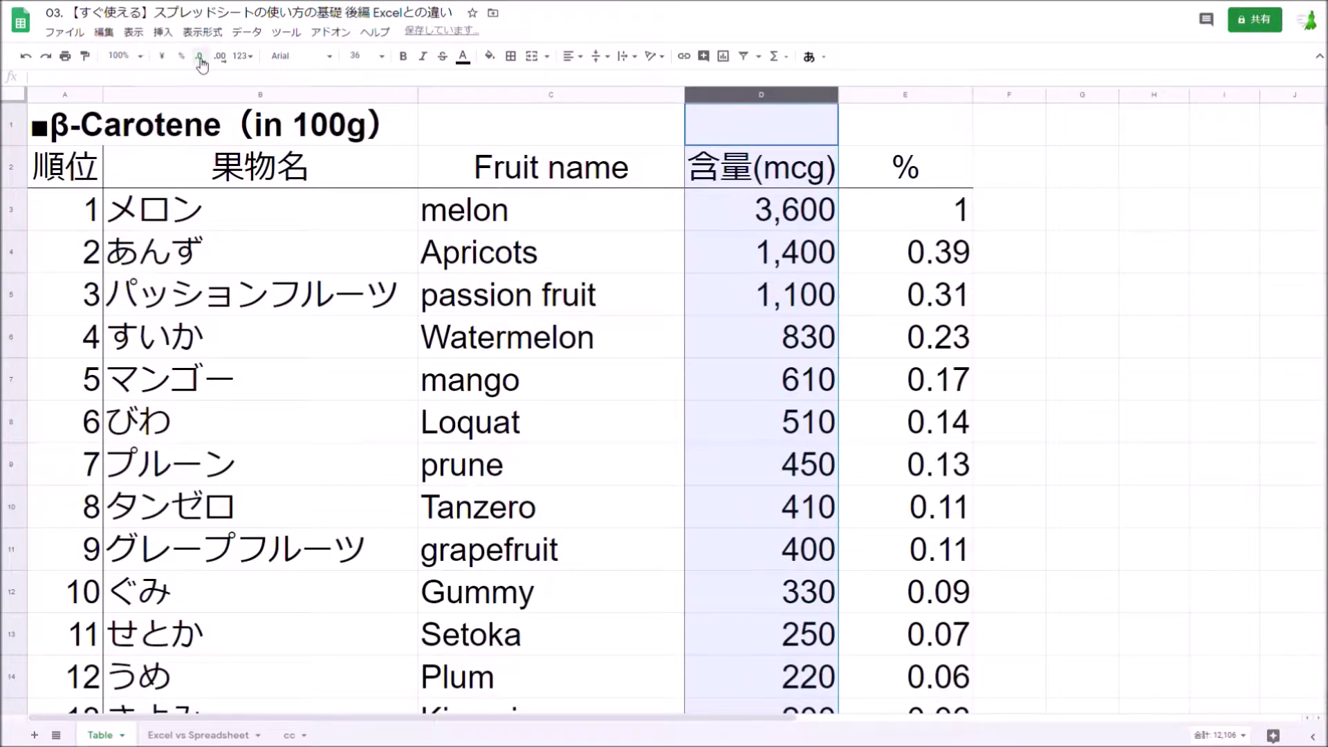
left_click(907, 95)
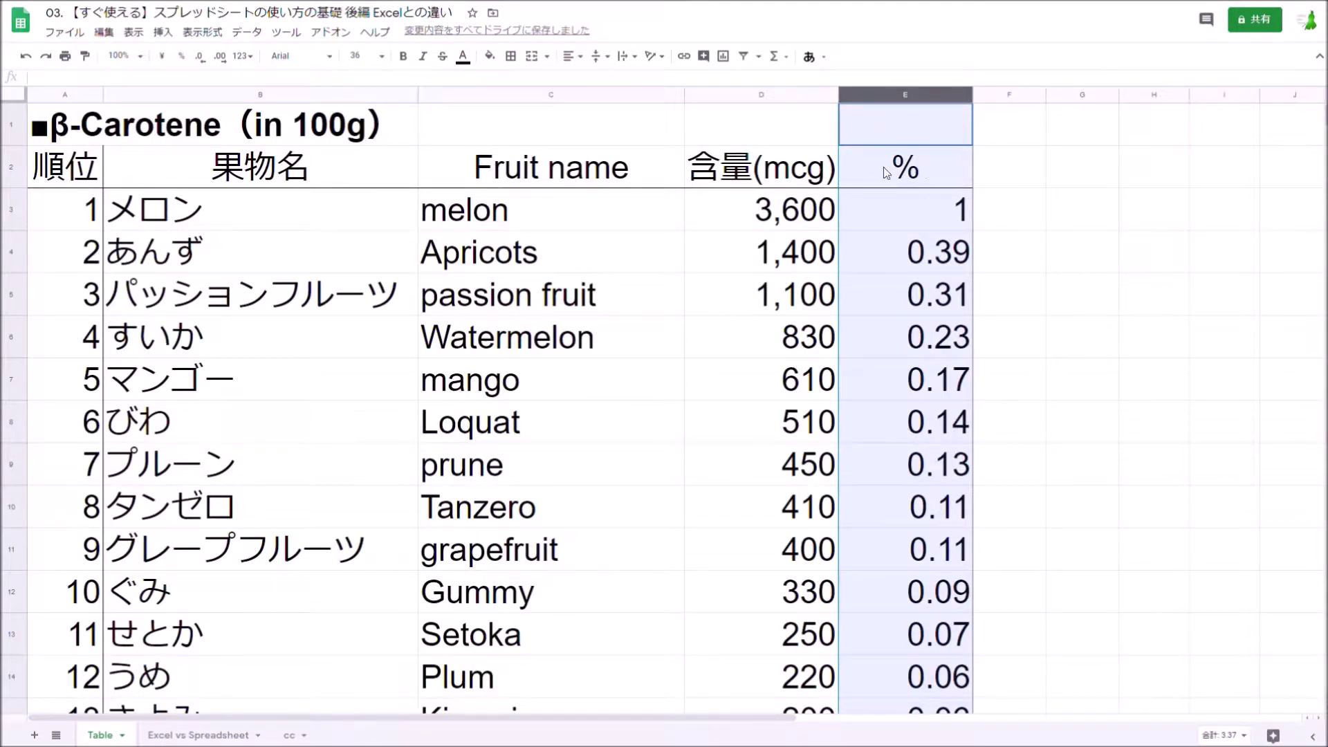
Step: Format column E as percentages with no decimals, such as 100% and 39%
left_click(184, 60)
left_click(202, 60)
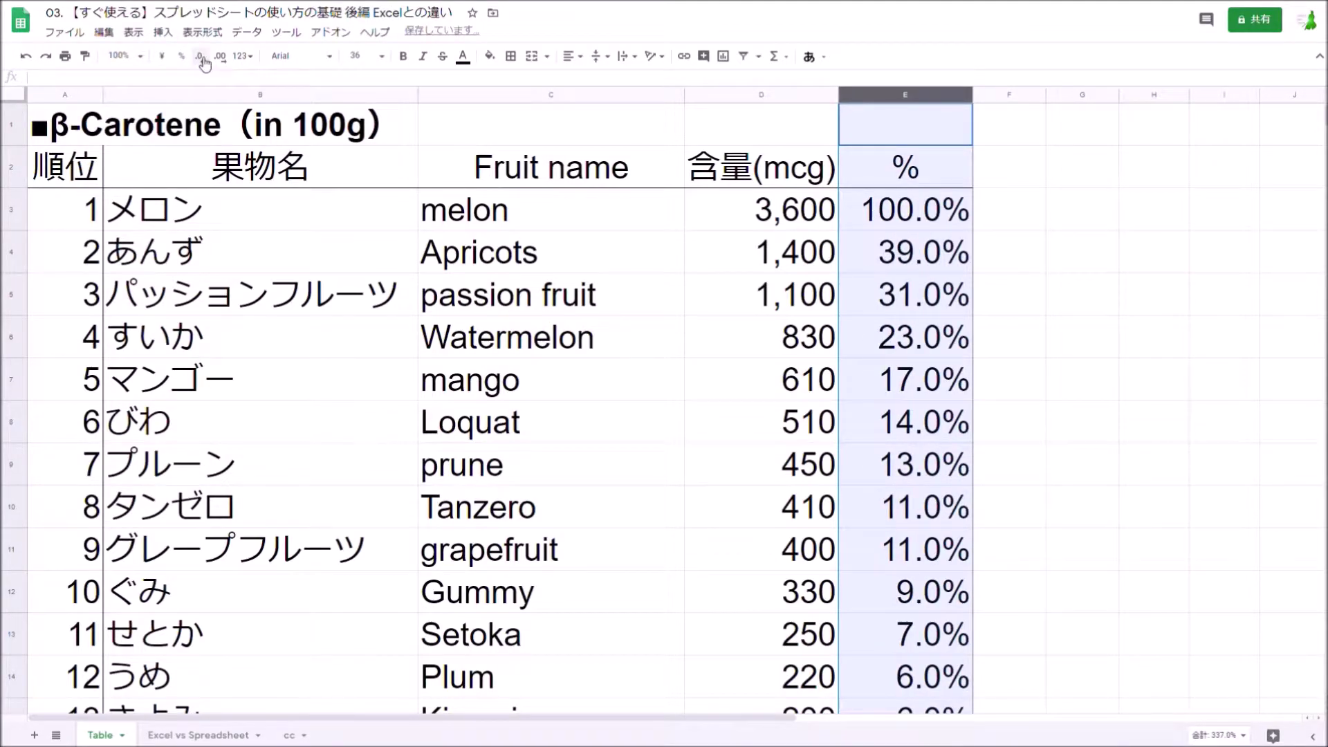
left_click(203, 59)
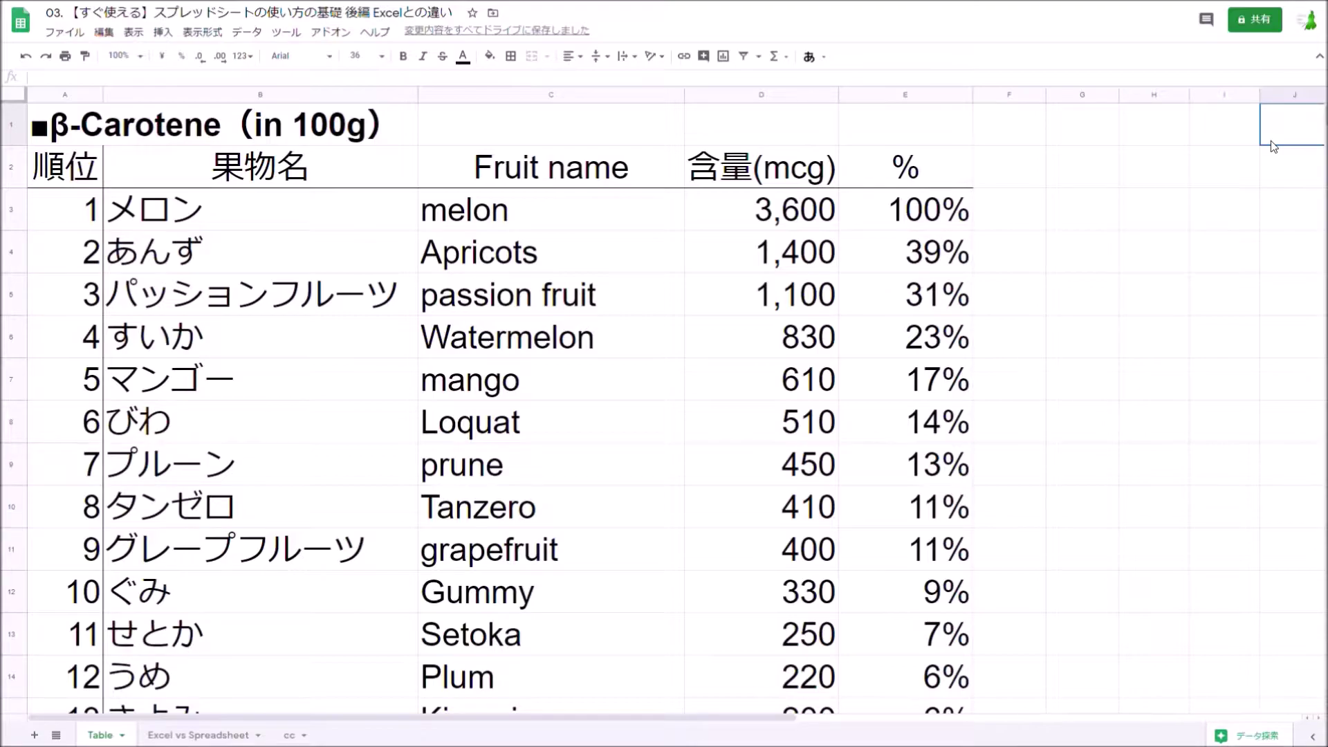
Step: Freeze the top two header rows and the rank column A
left_click(139, 37)
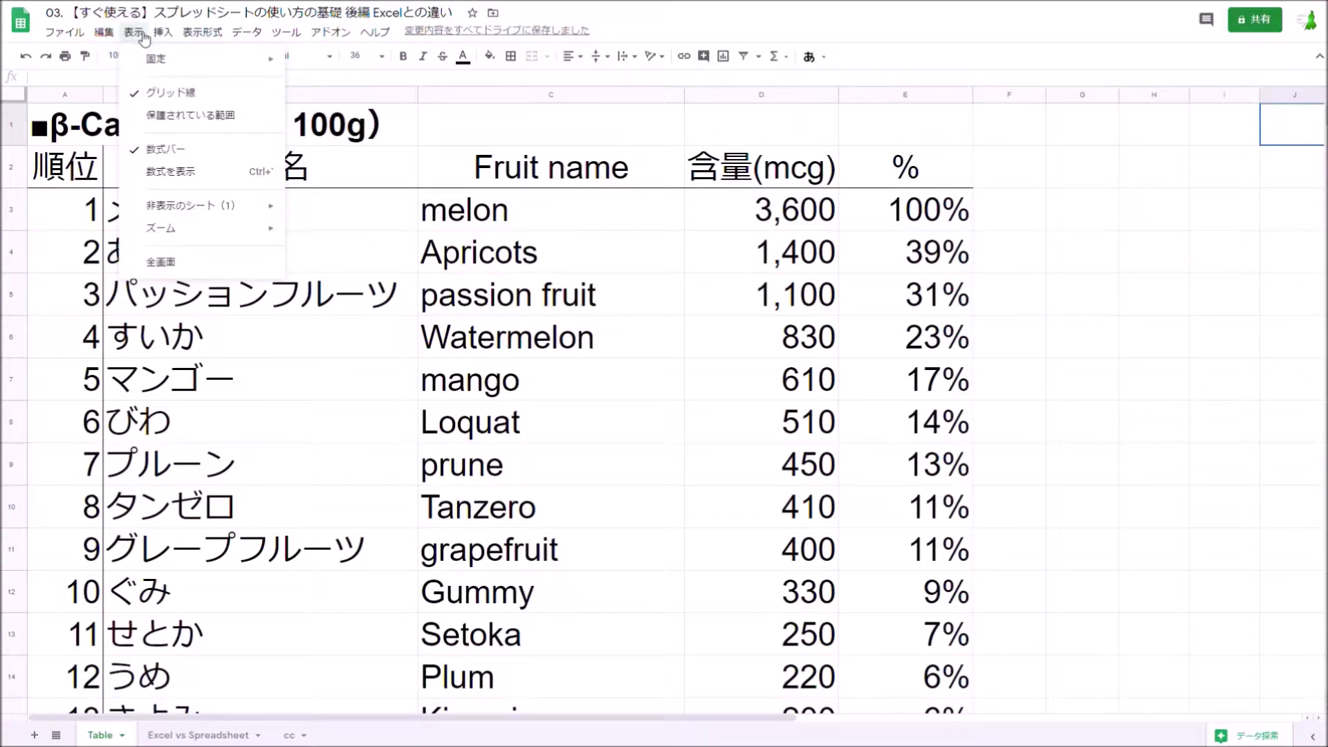
mouse_move(197, 58)
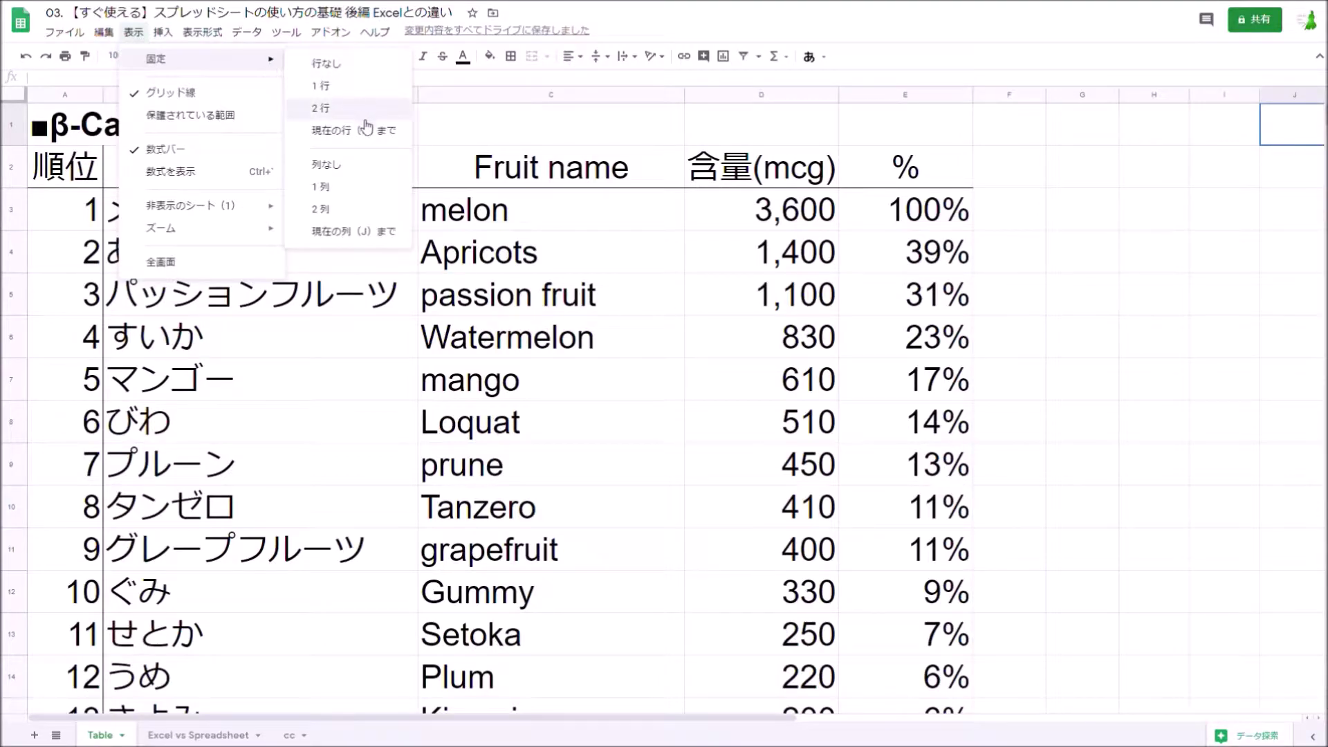
left_click(374, 111)
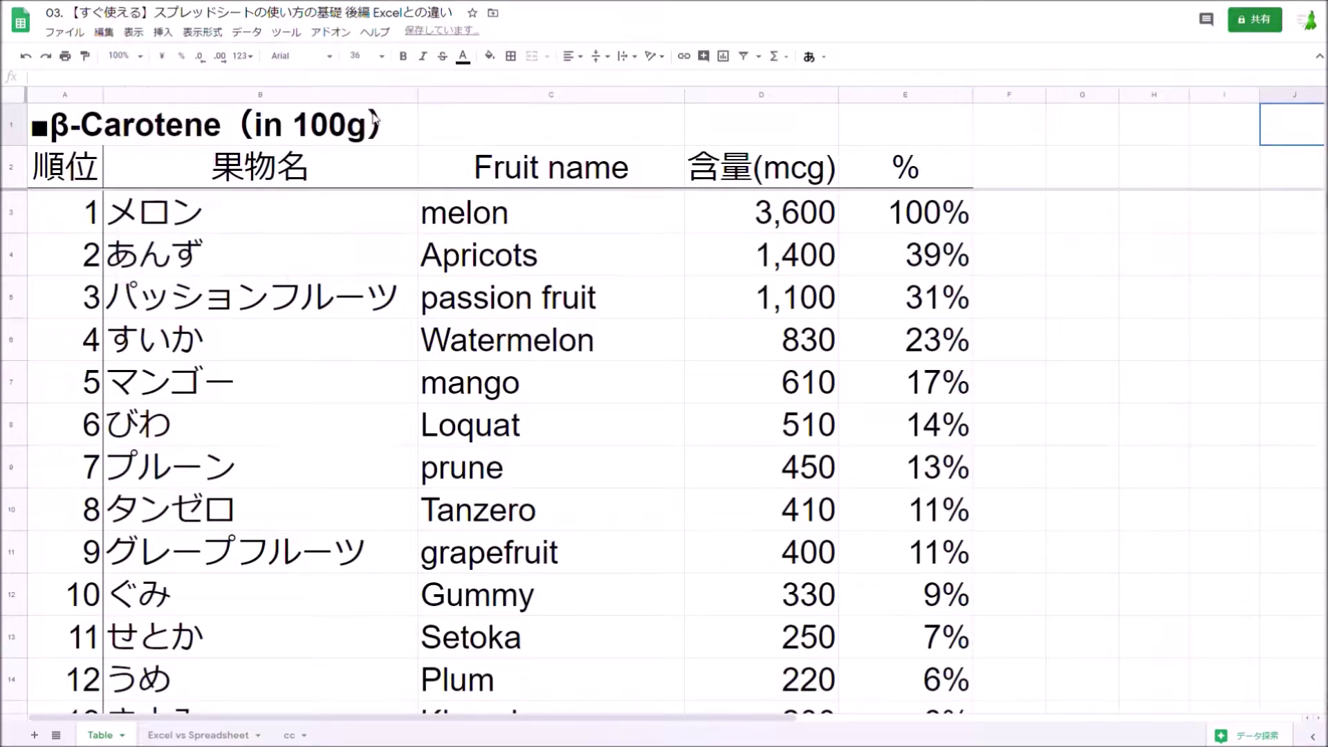
left_click(134, 32)
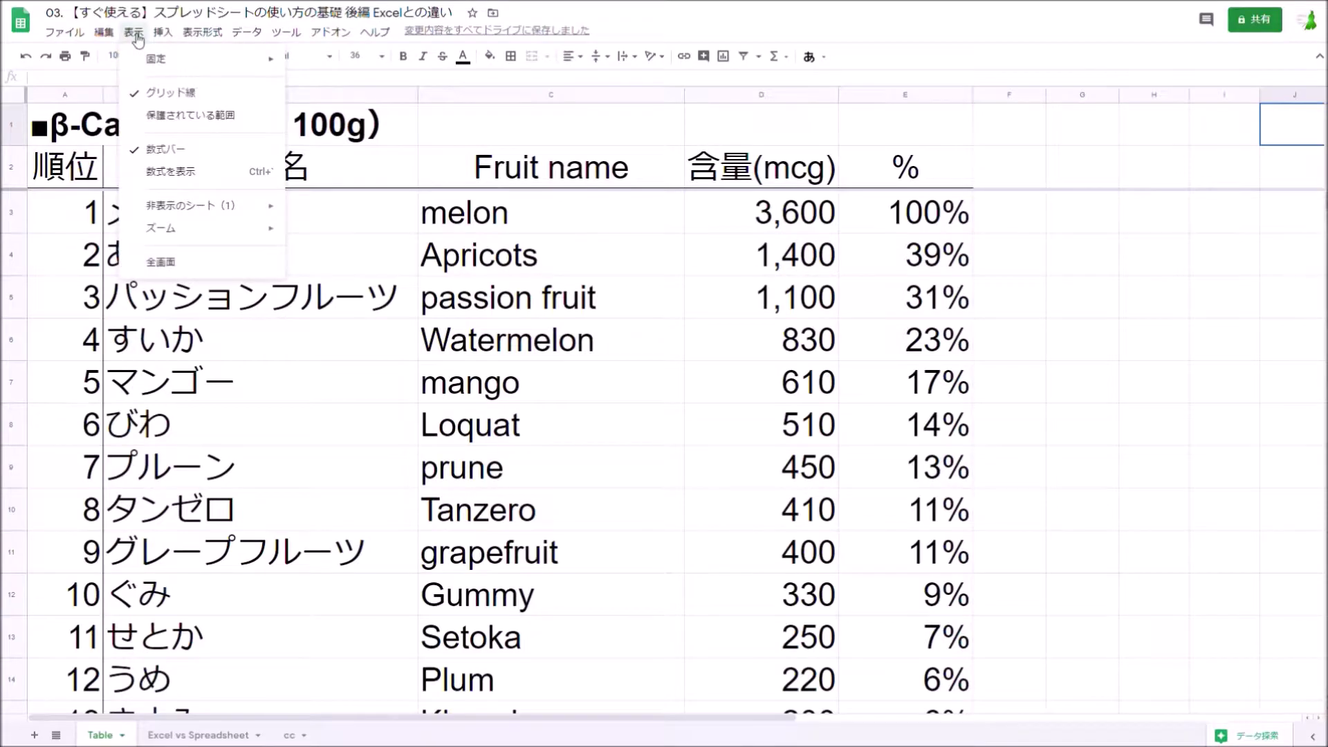
mouse_move(197, 60)
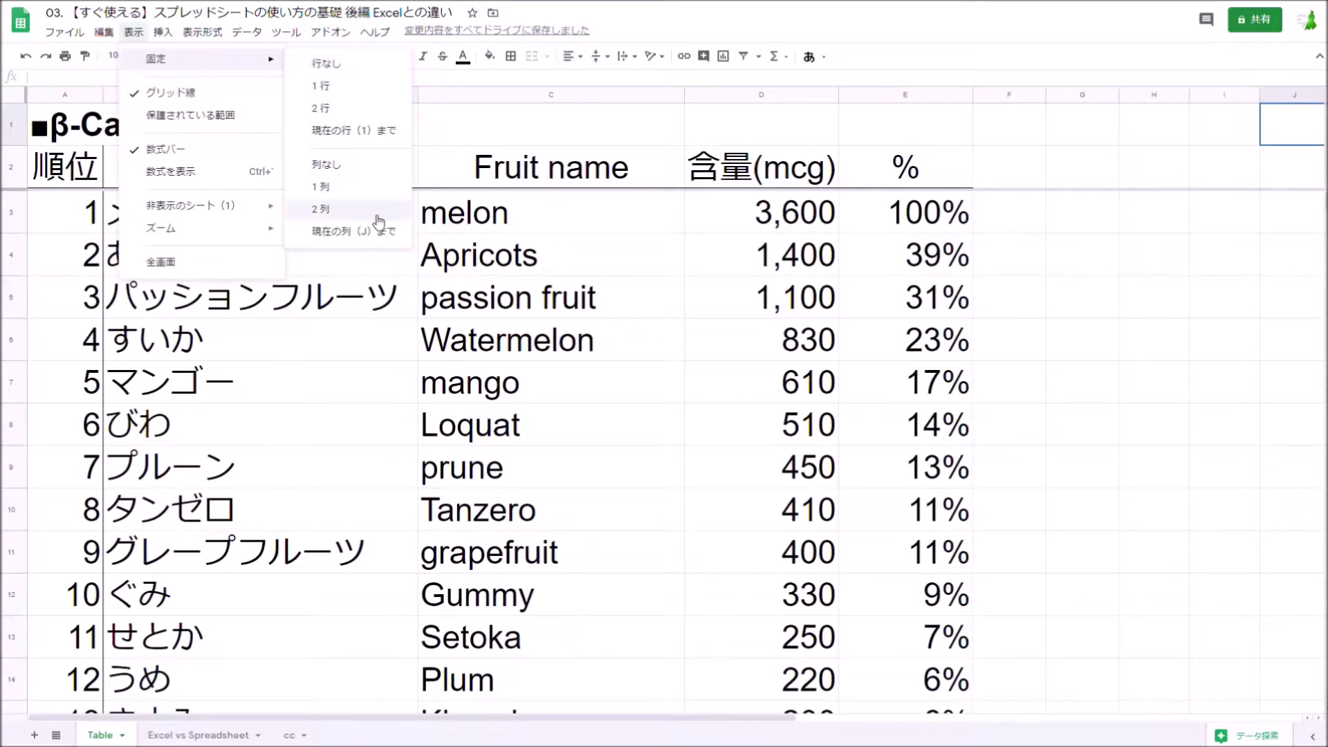
left_click(335, 198)
scroll(694, 403, "down", 1)
scroll(695, 407, "down", 3)
scroll(696, 407, "down", 2)
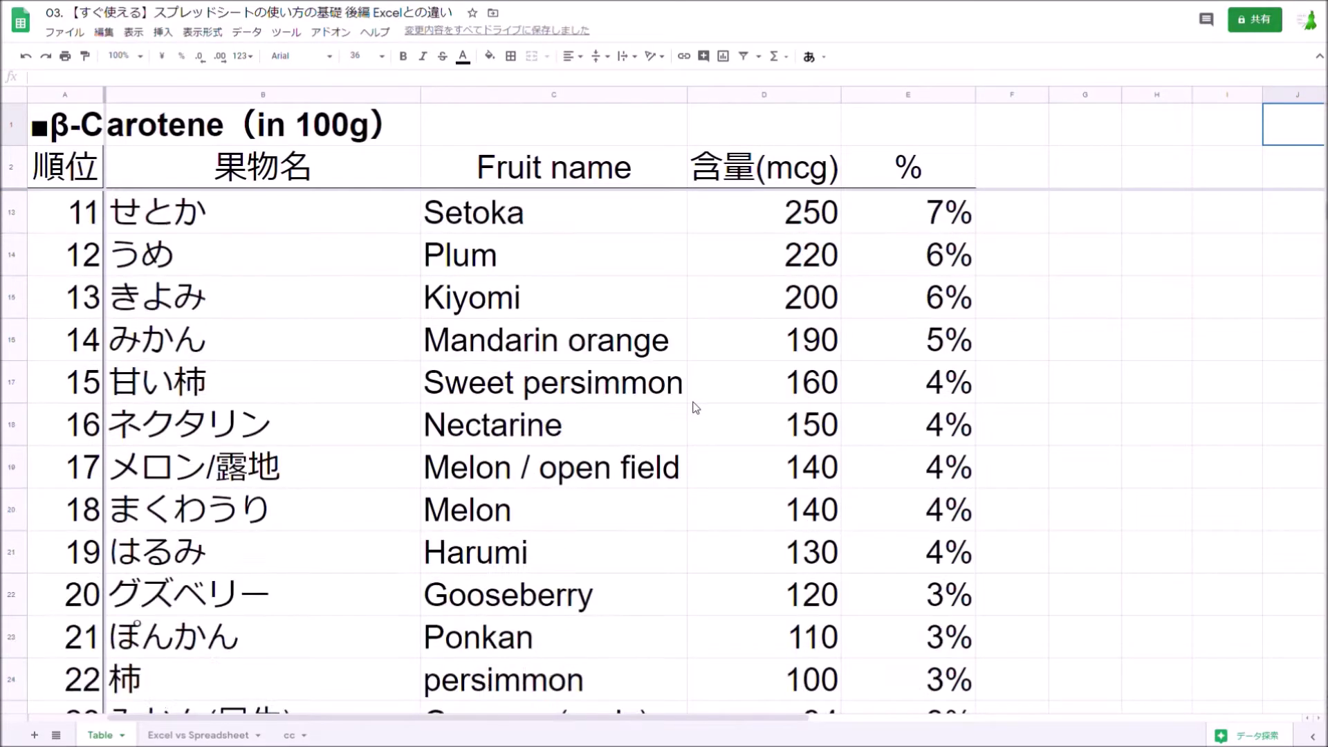
scroll(543, 404, "down", 4)
scroll(543, 403, "down", 2)
scroll(543, 403, "up", 2)
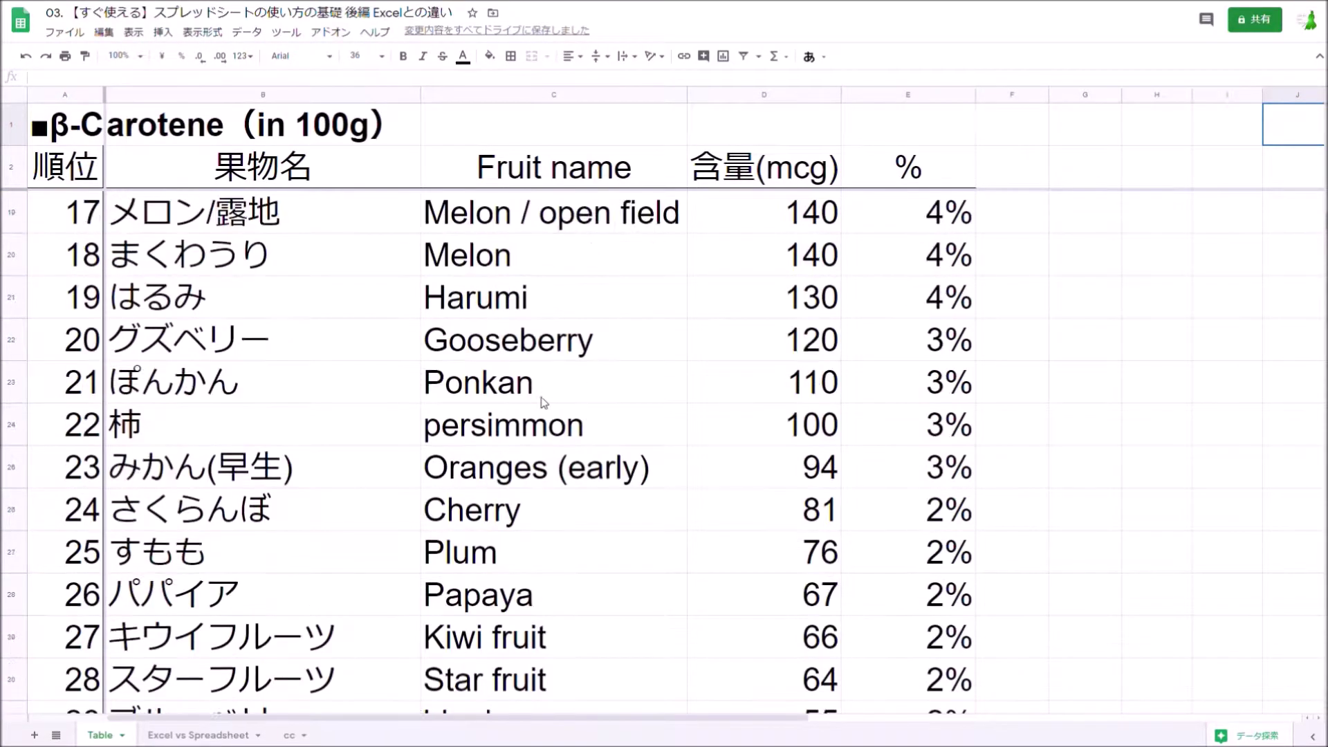
scroll(541, 405, "up", 3)
scroll(540, 408, "up", 1)
scroll(539, 414, "up", 5)
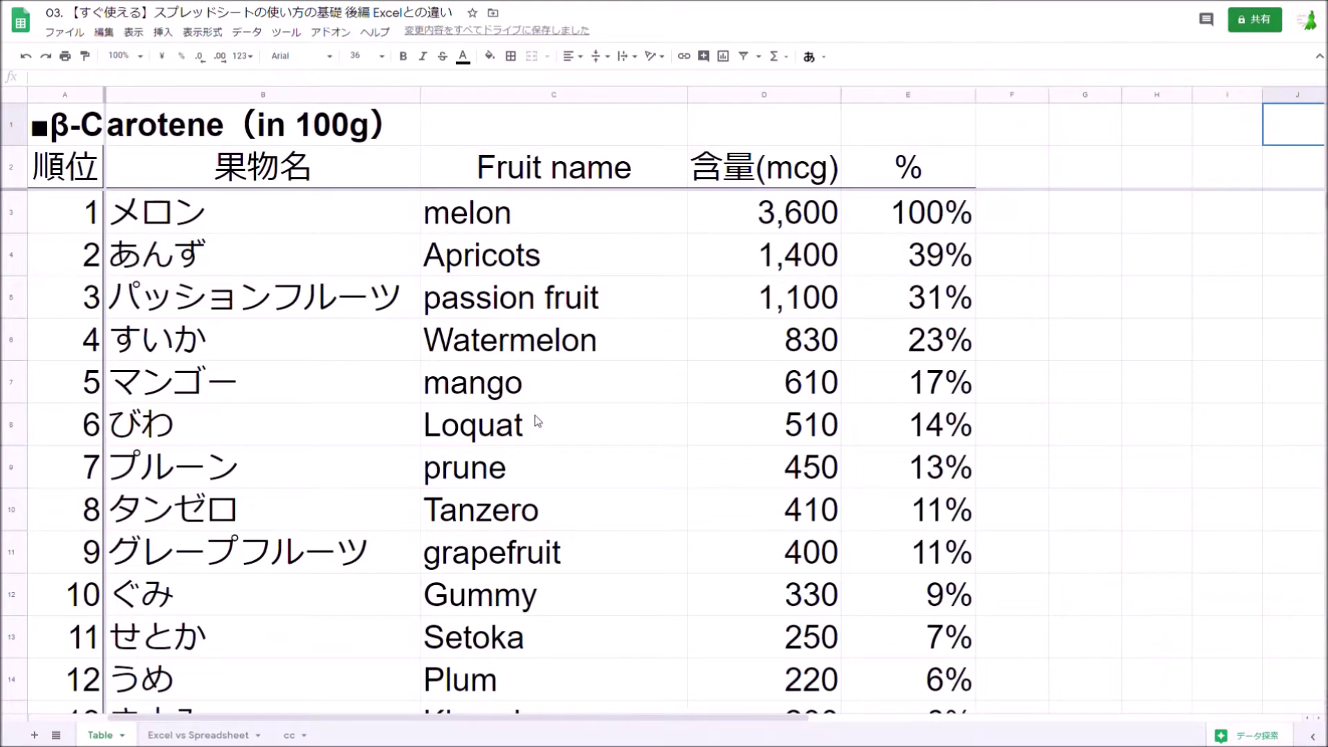
Step: Turn off the sheet gridlines
left_click(142, 41)
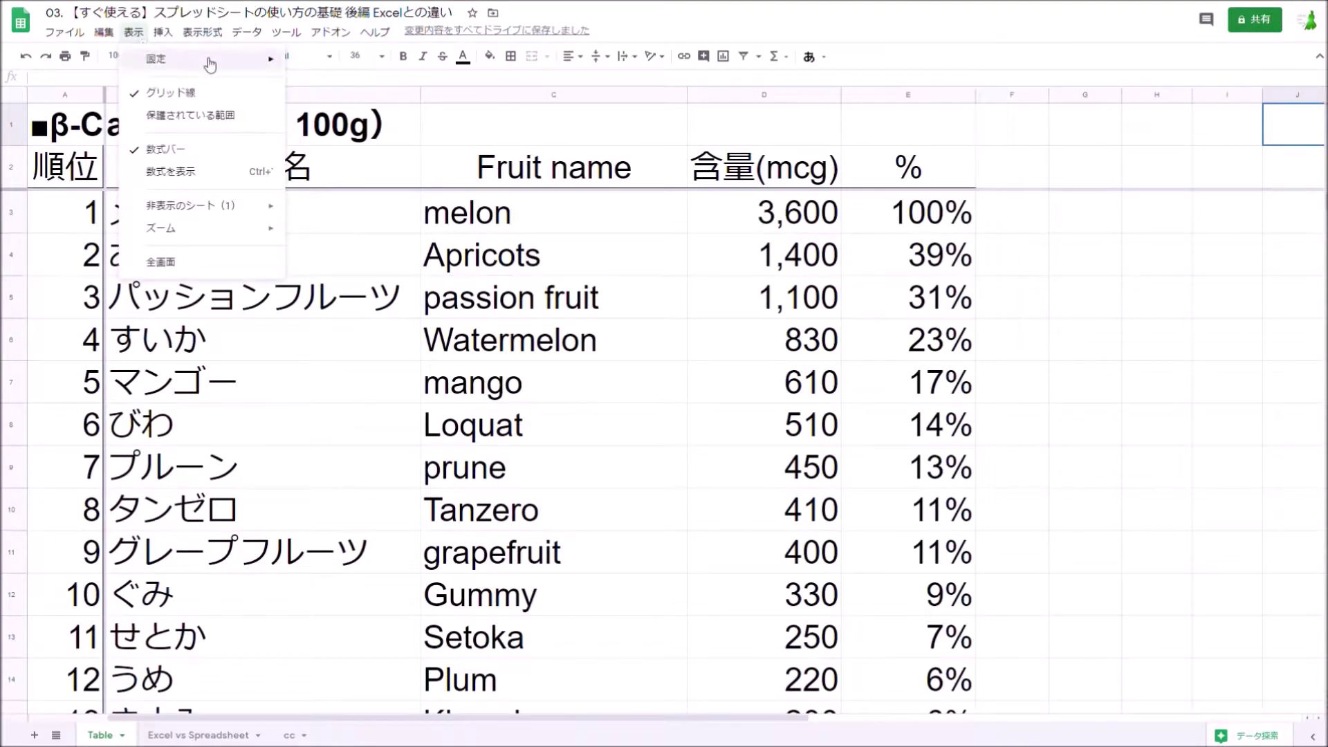
mouse_move(197, 59)
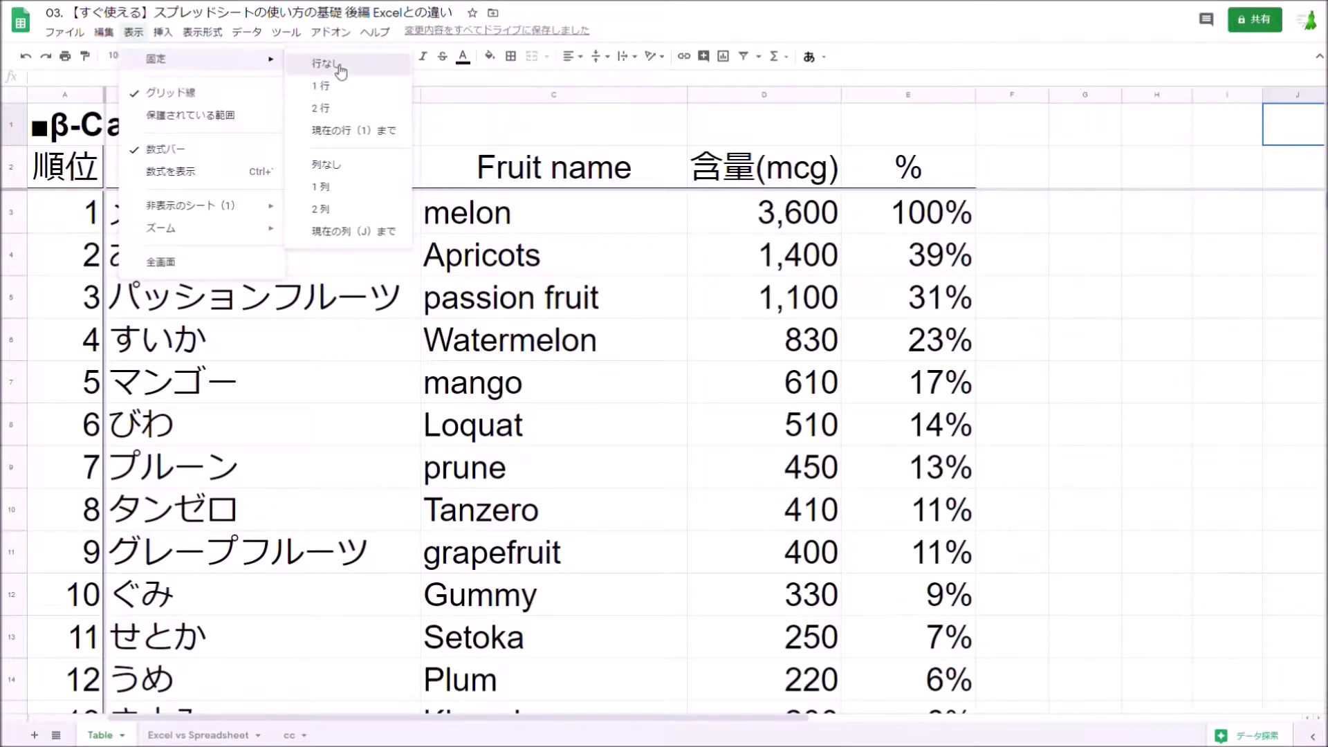
left_click(341, 87)
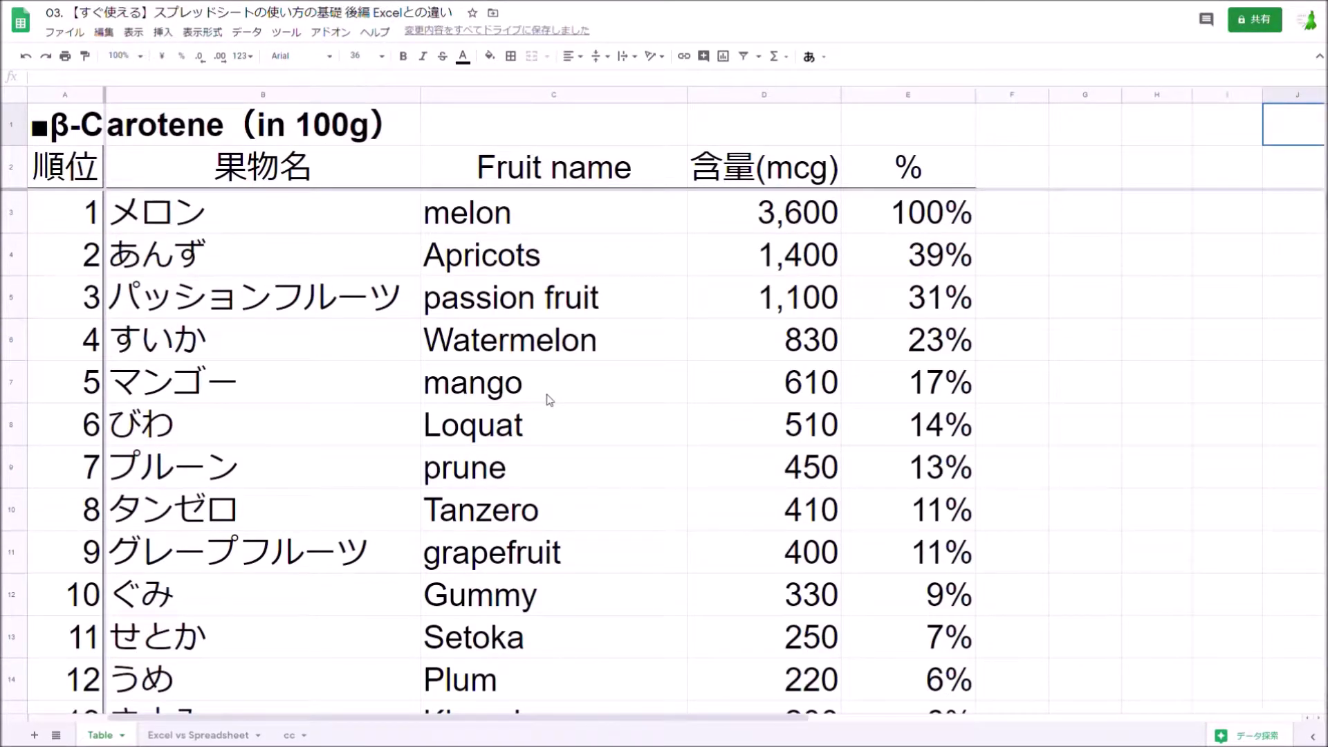
left_click(1083, 263)
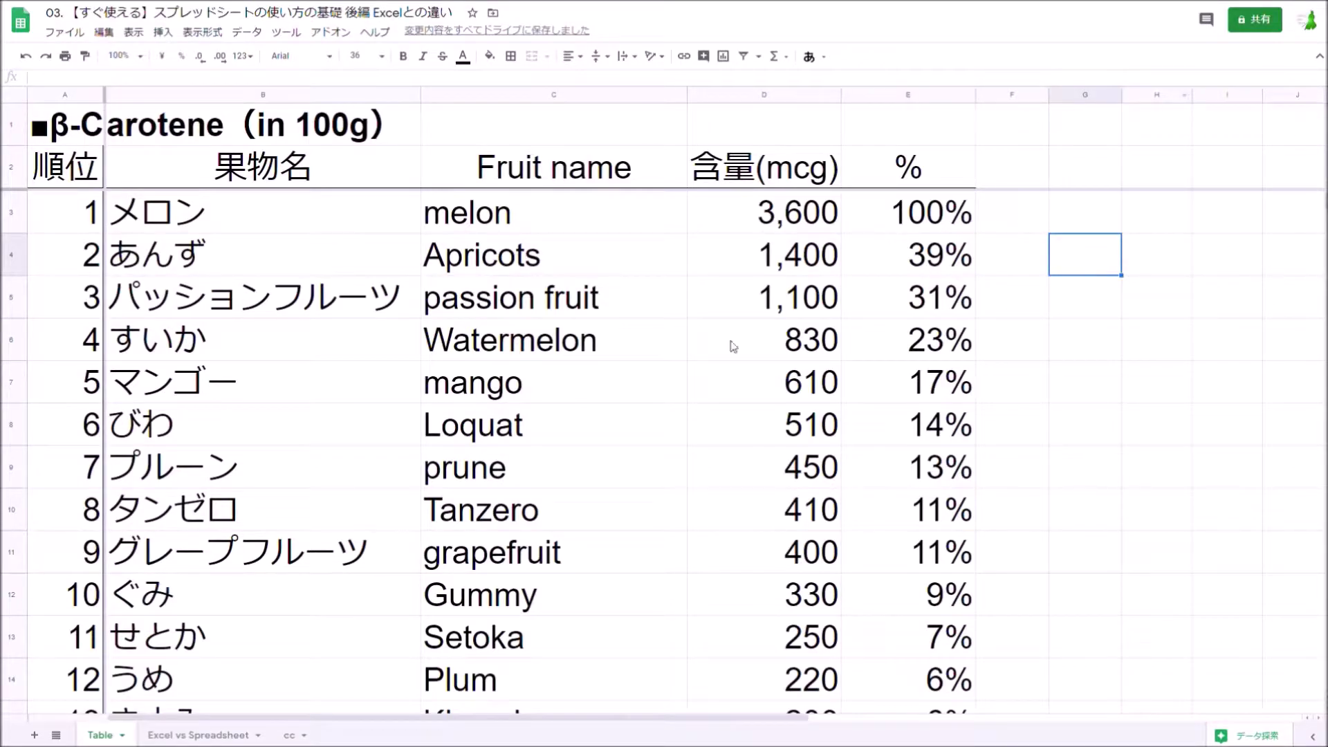
left_click(134, 34)
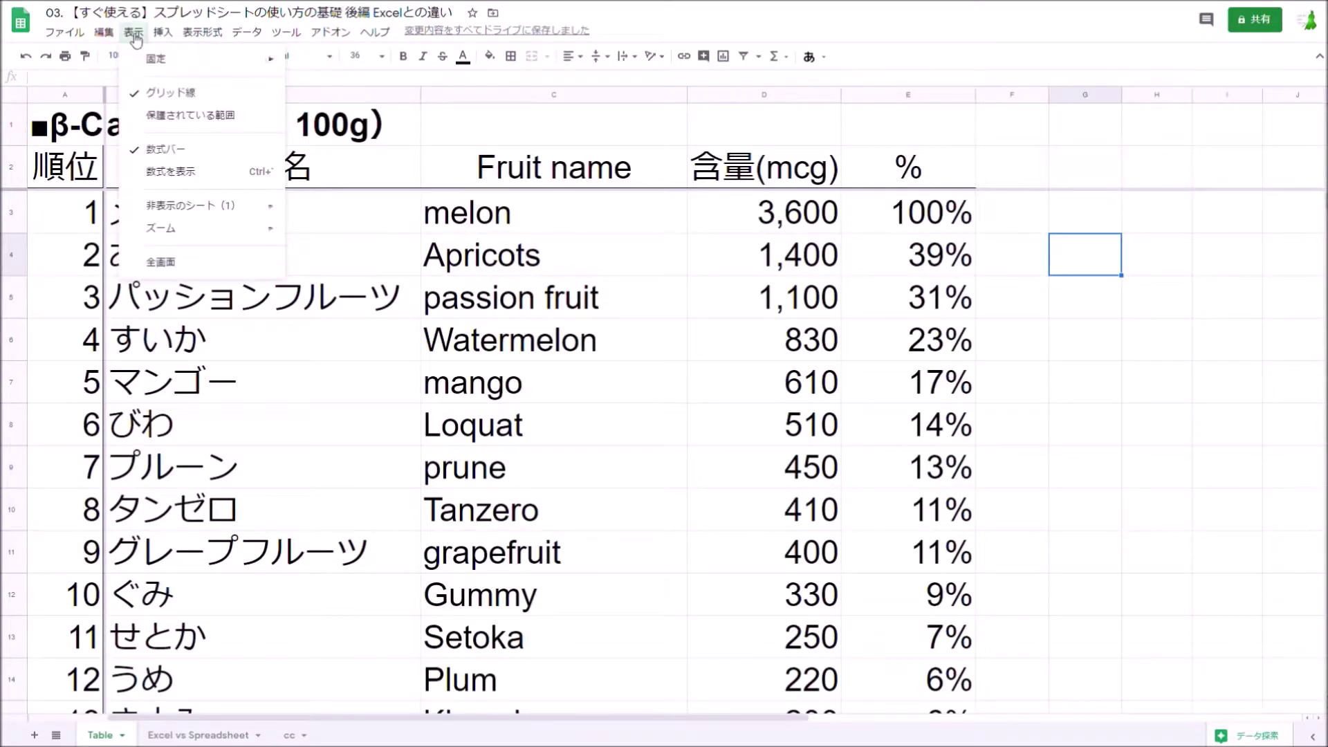
left_click(139, 104)
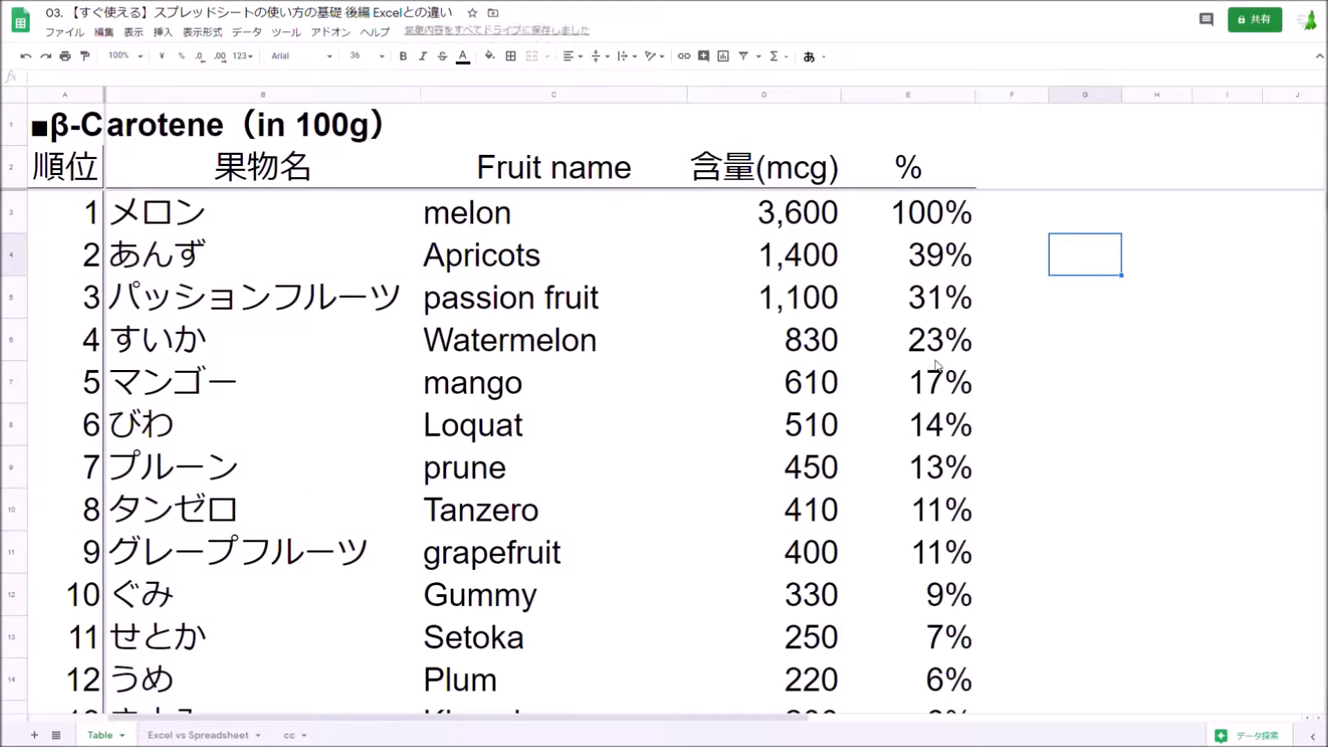
Step: Apply the green alternating-colours style with a header row to table A2:E32
left_click(55, 169)
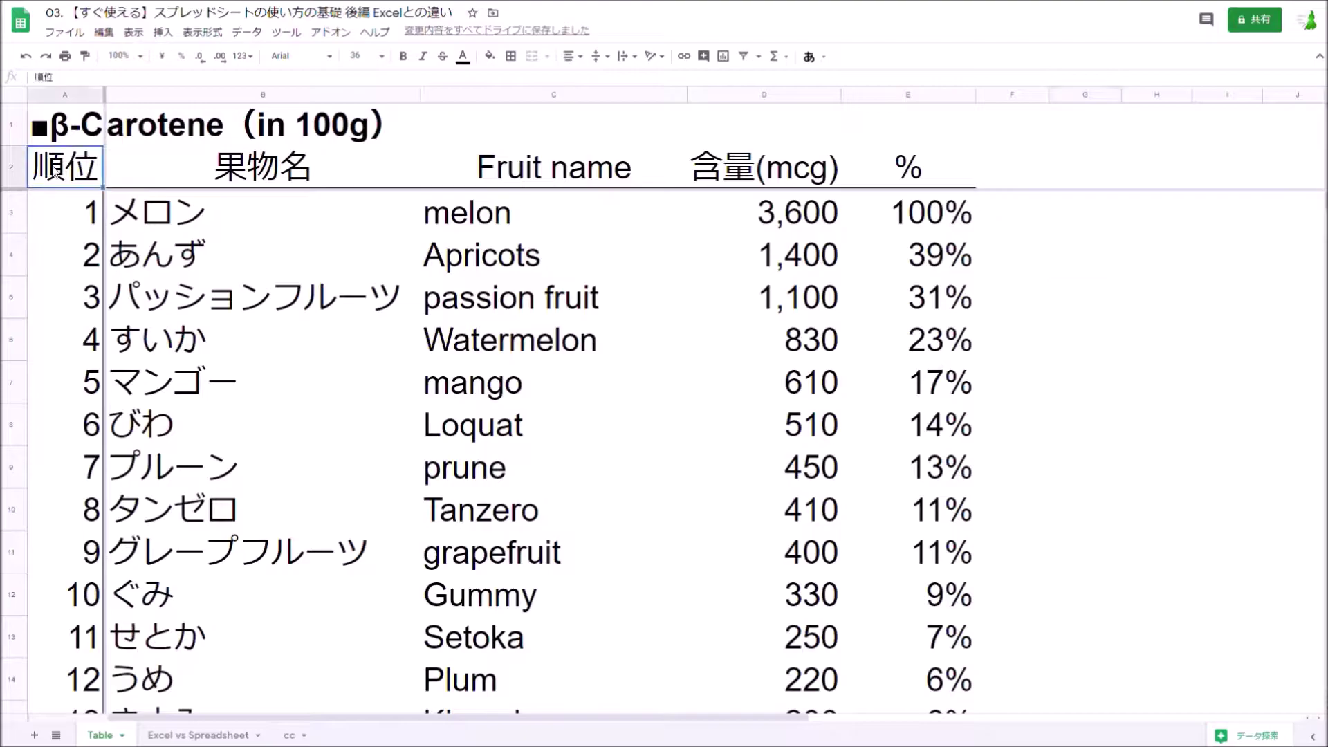
key("ctrl+shift+Right")
key("ctrl+shift+Down")
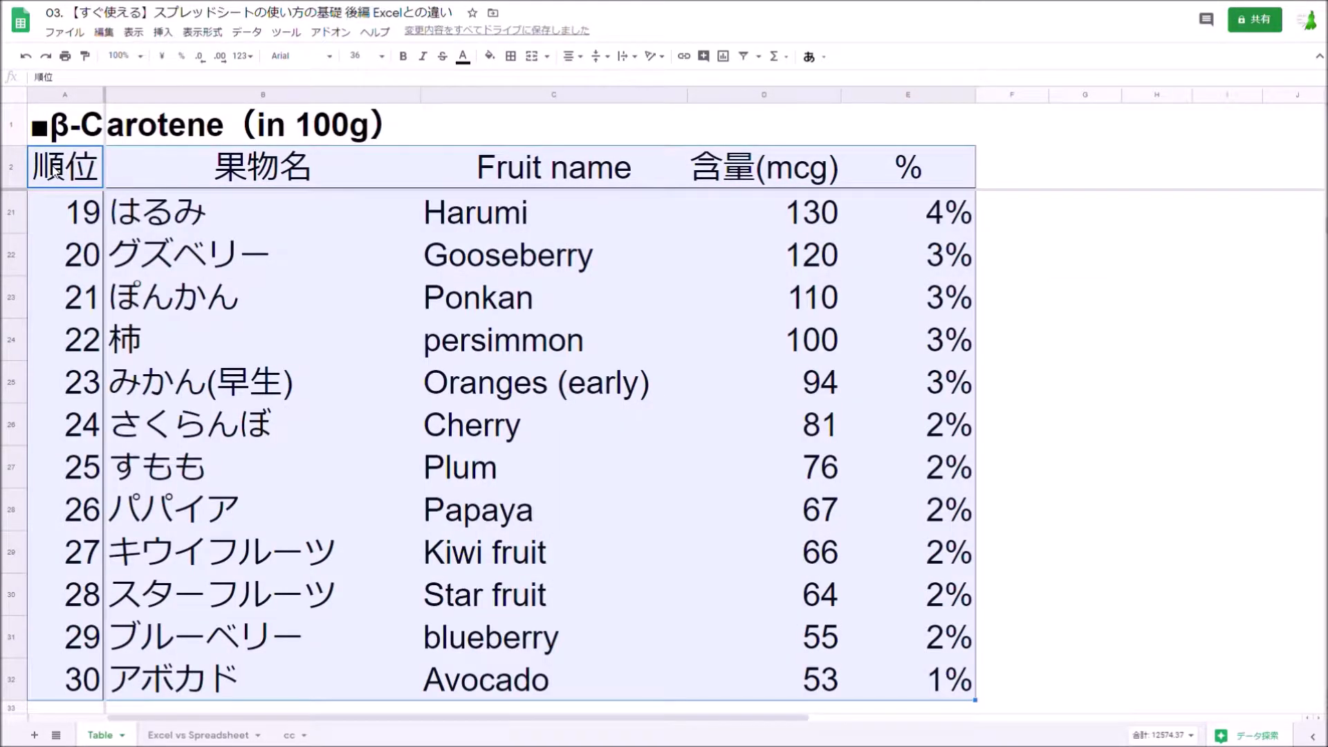
left_click(219, 36)
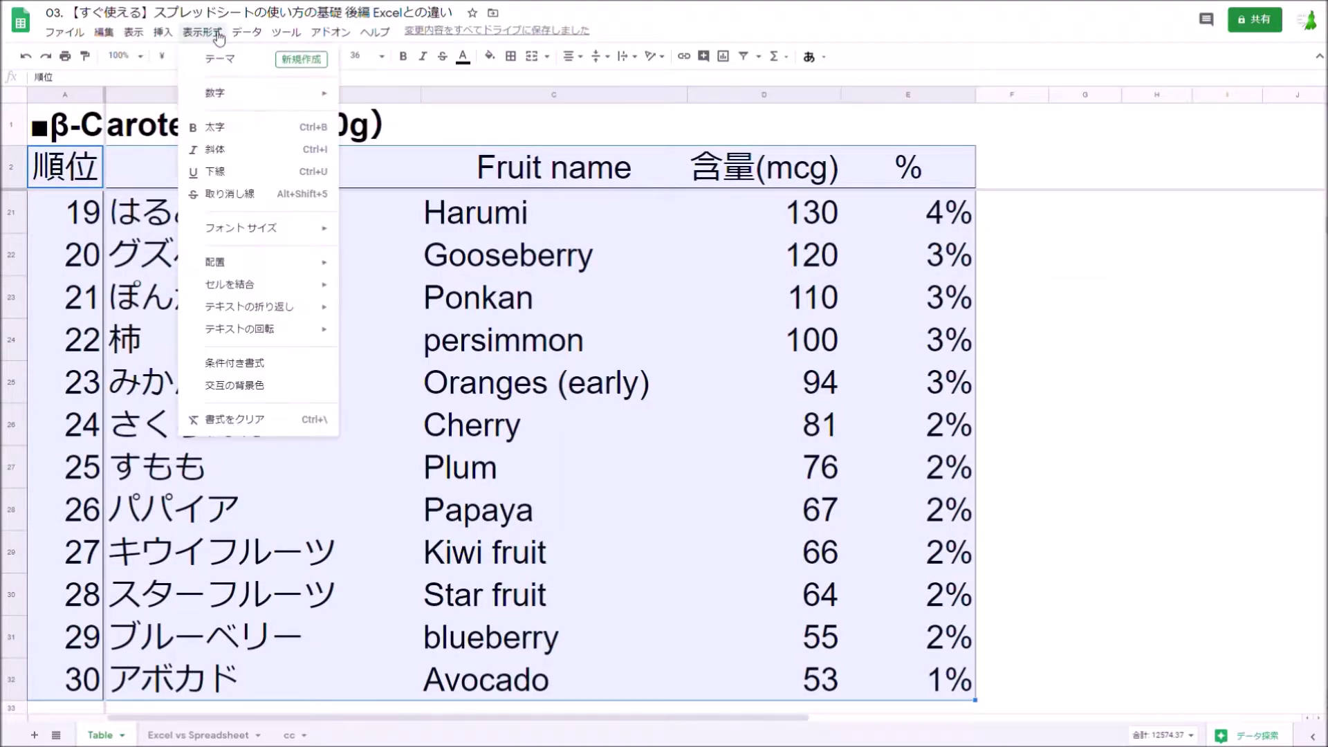
left_click(310, 387)
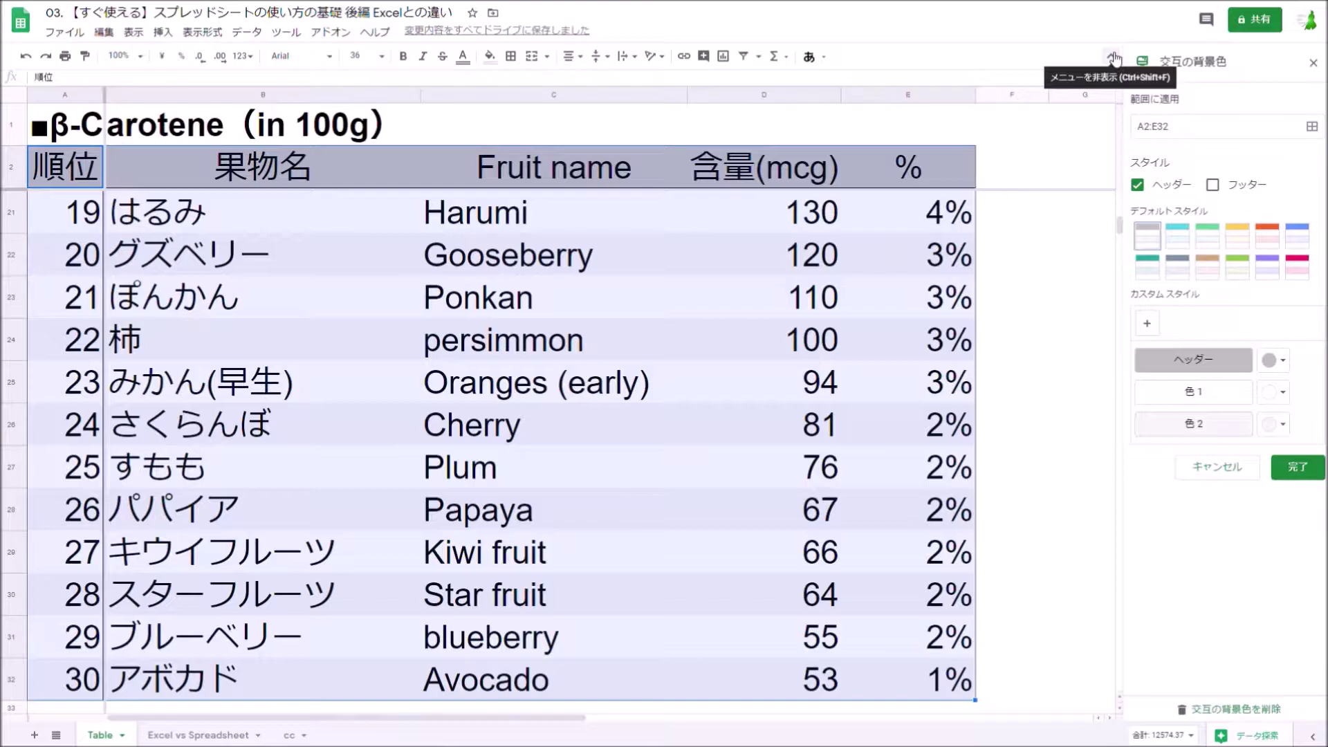
left_click(1180, 244)
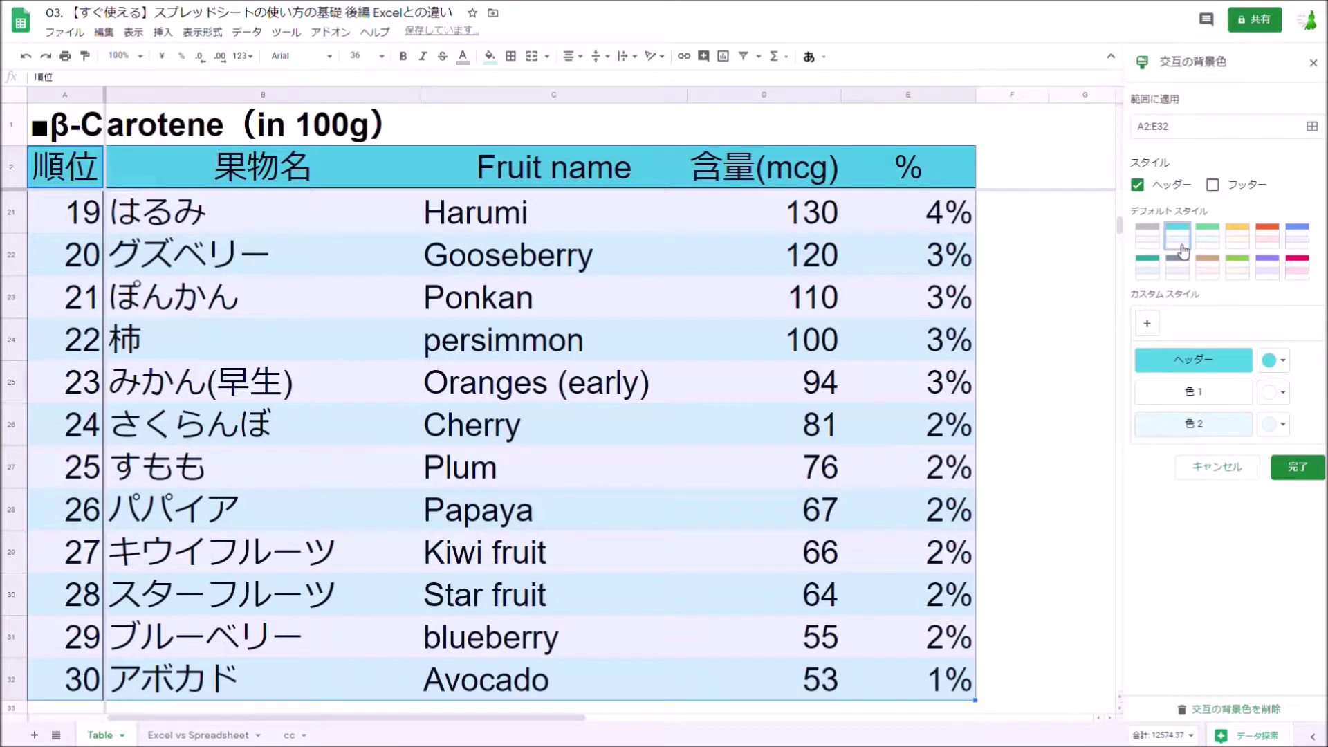
left_click(1207, 237)
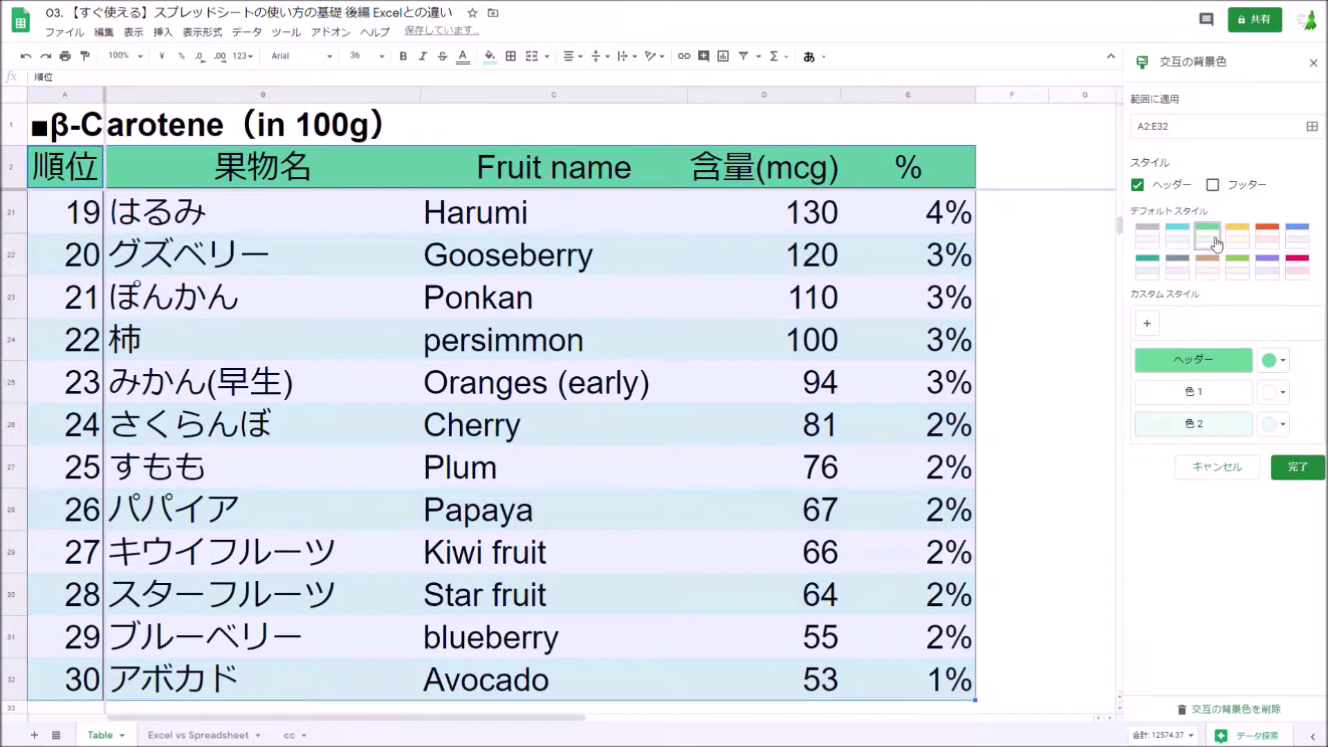
left_click(1296, 471)
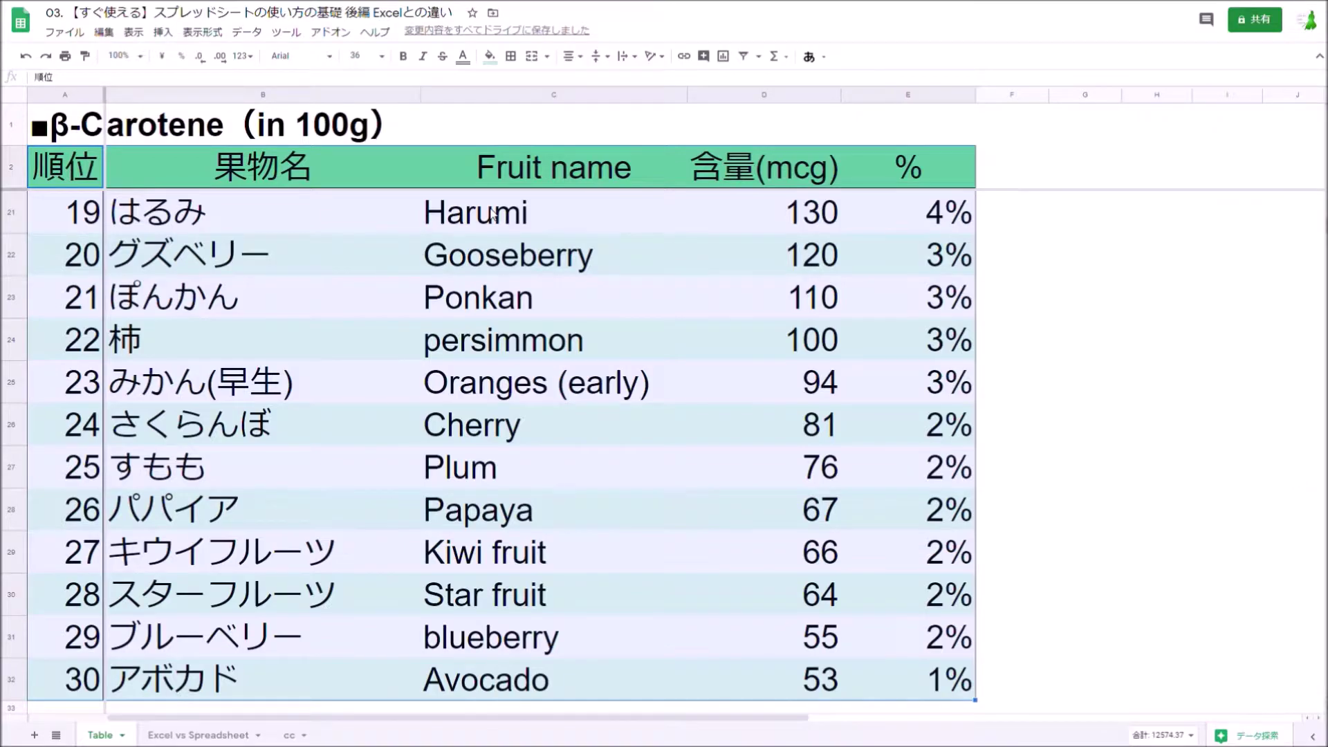
Step: Add a チェック header in F2 and insert checkboxes down column F
left_click(994, 175)
type("チェック")
key("Return")
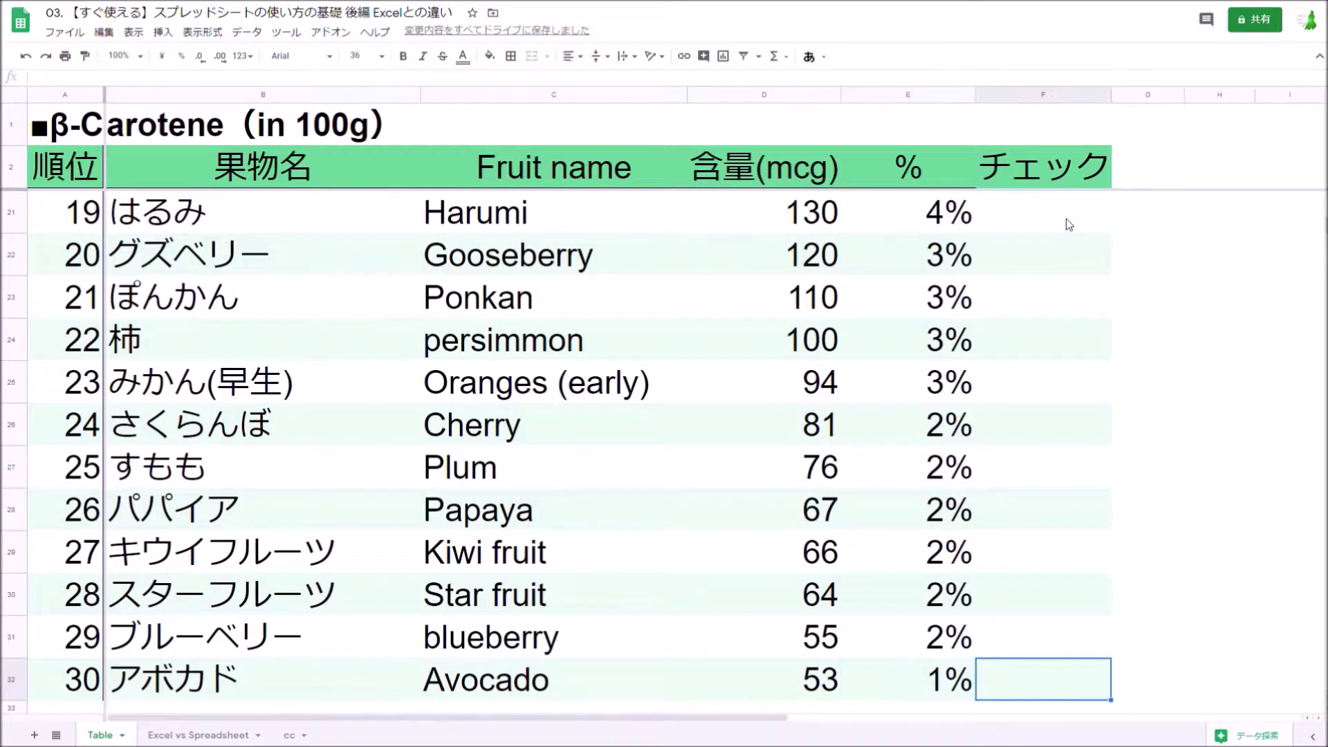
key("ctrl+shift+Up")
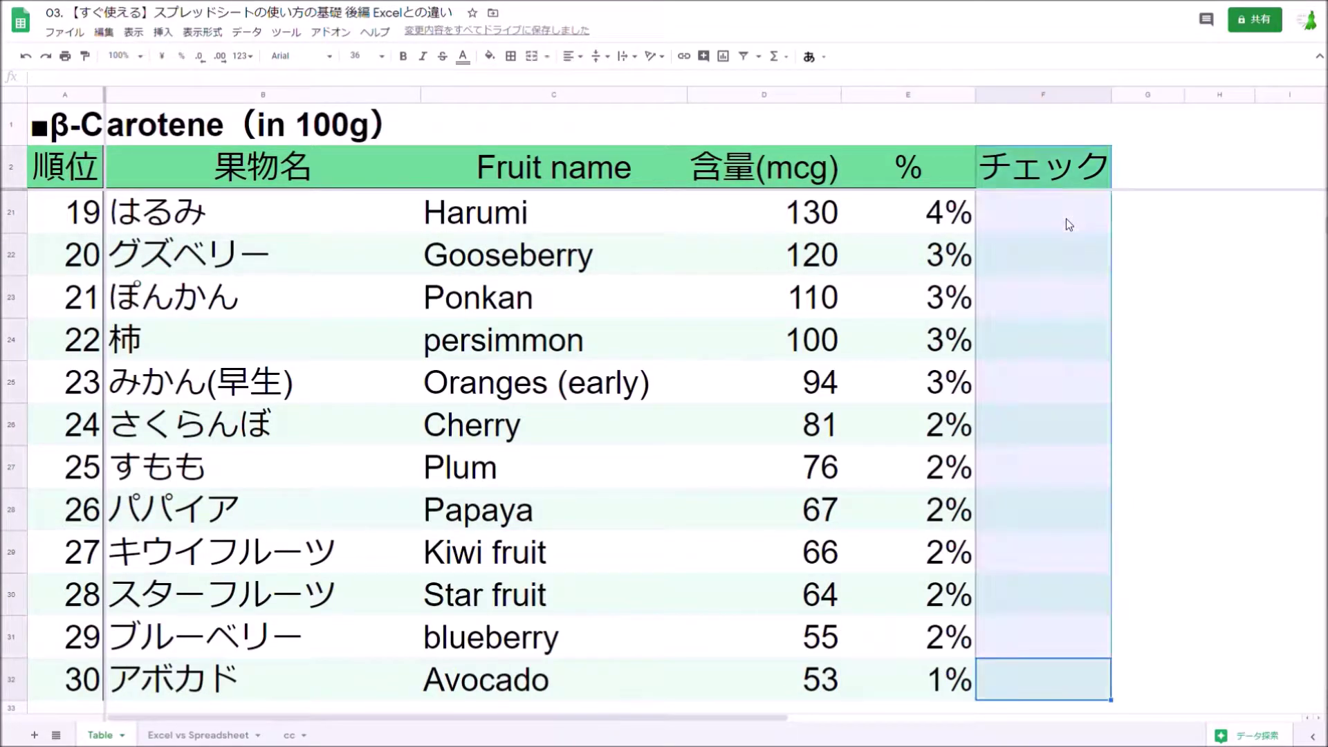
left_click(171, 34)
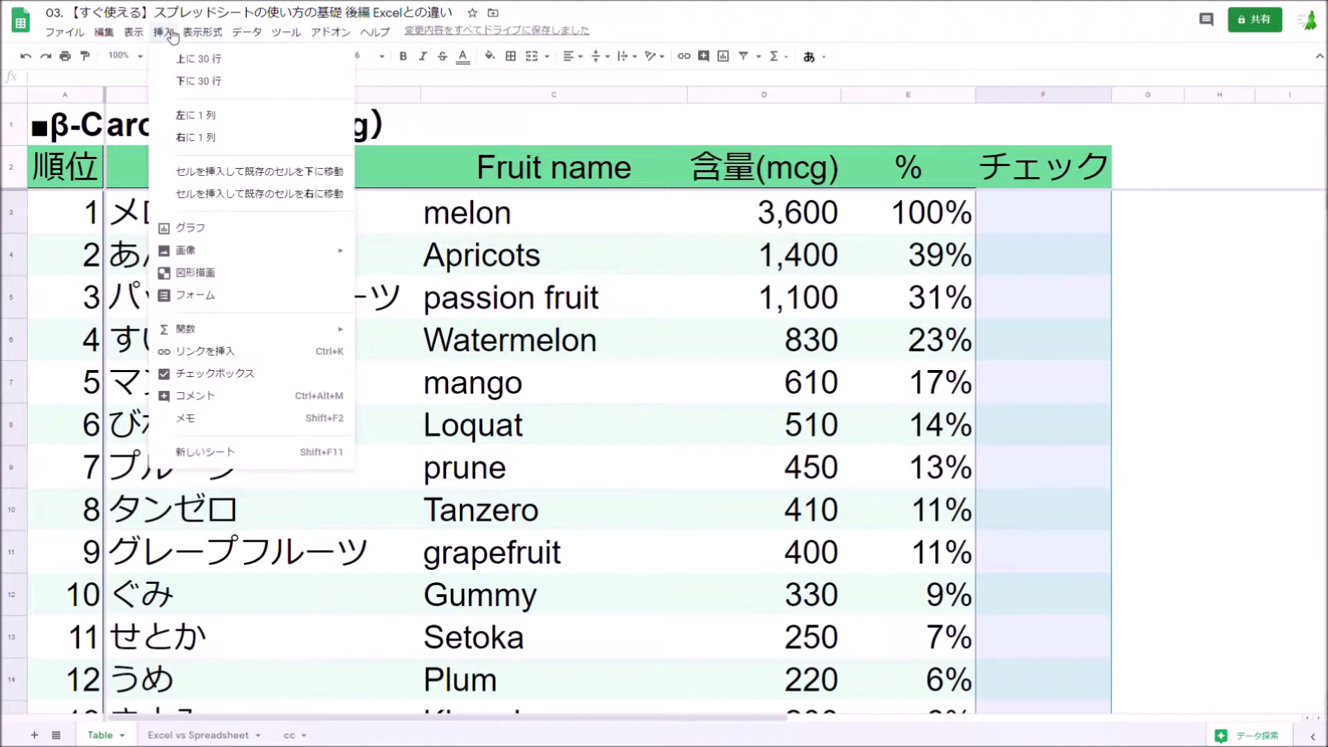
left_click(191, 385)
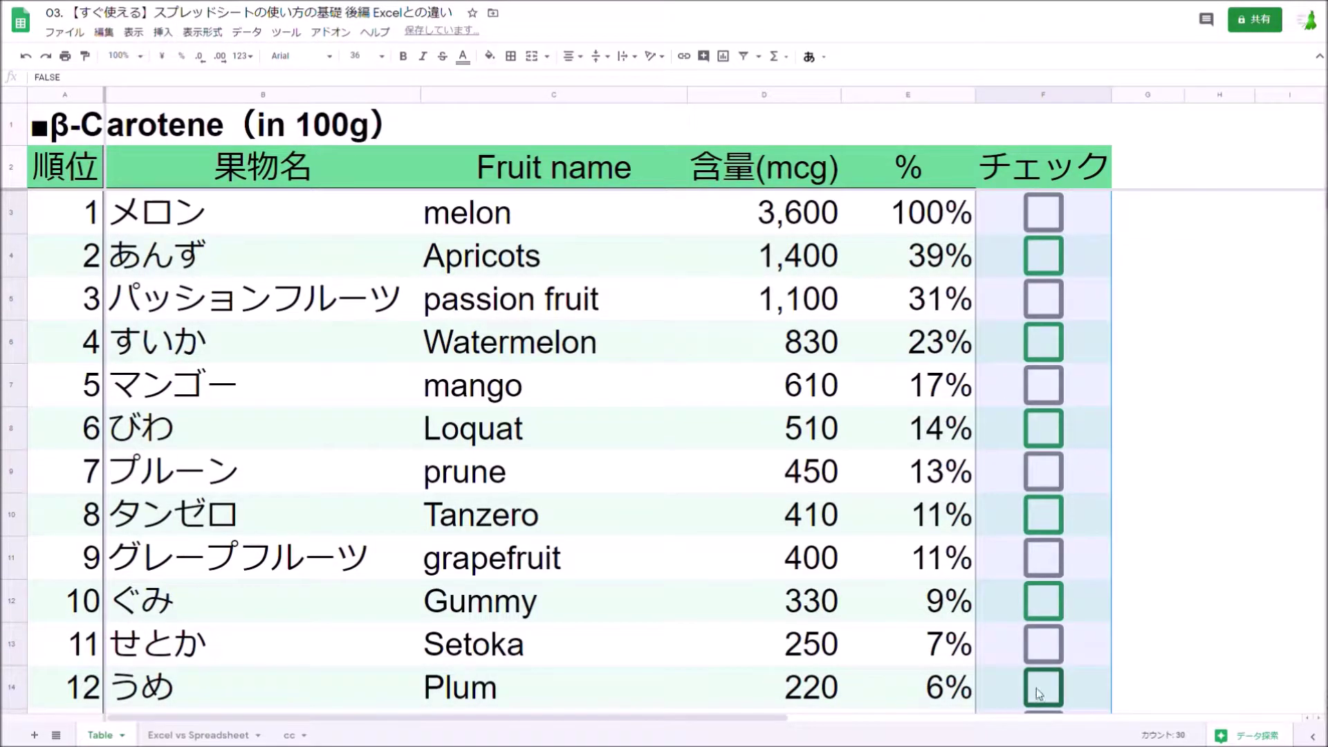
Step: Tick the checkboxes for melon, Watermelon, mango and grapefruit
left_click(1148, 212)
left_click(1043, 213)
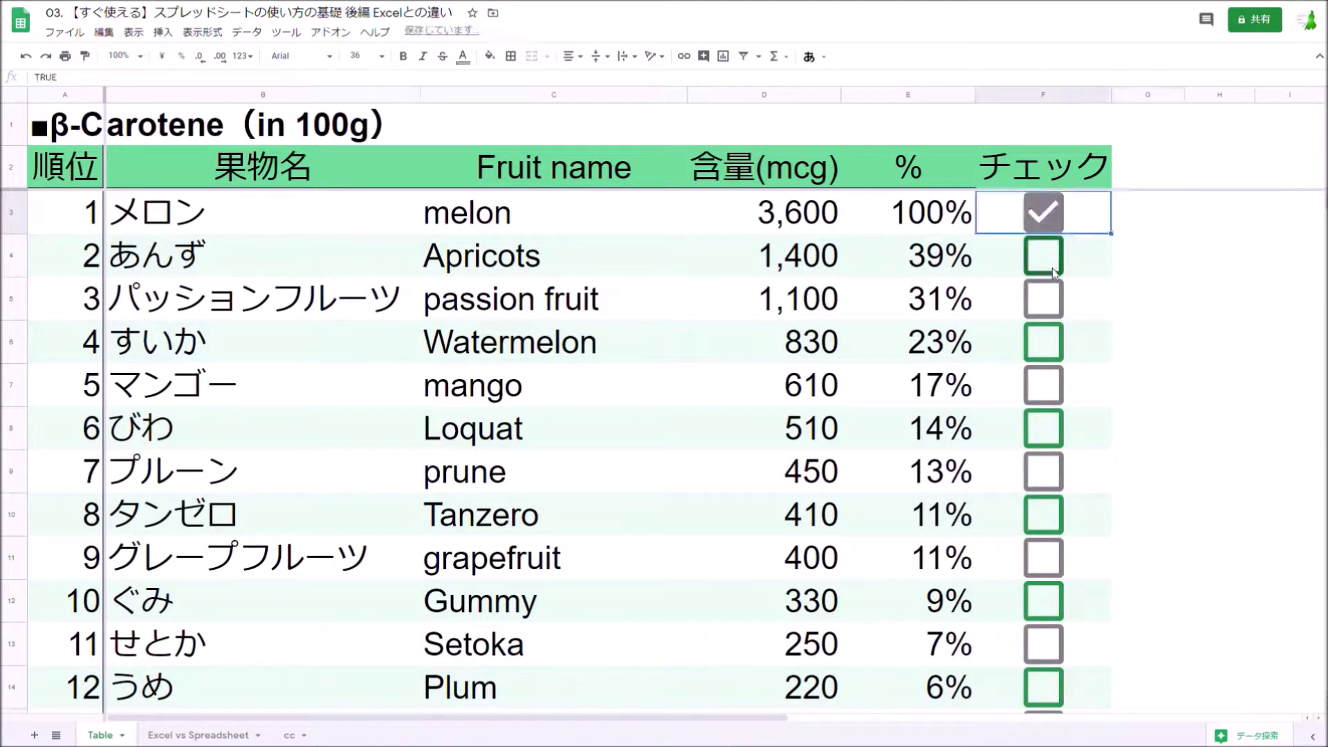
left_click(1052, 342)
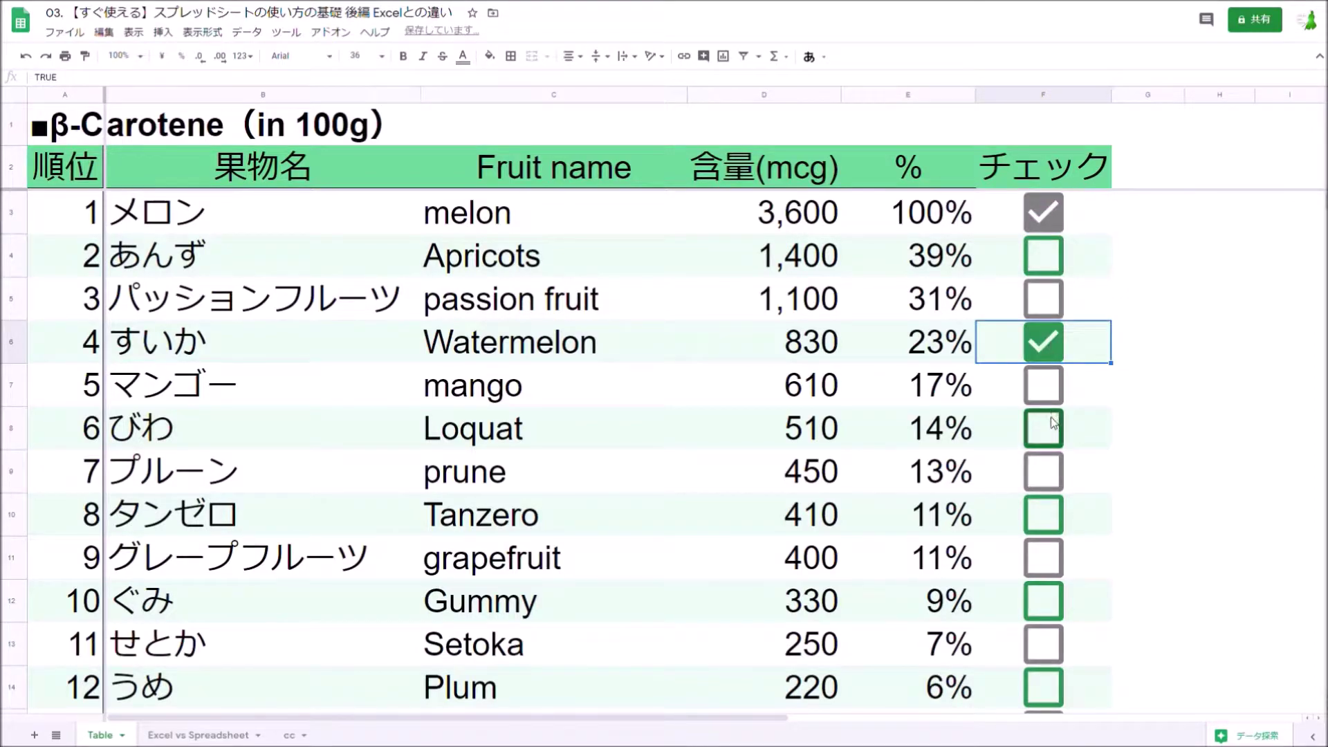
left_click(1043, 385)
left_click(1043, 559)
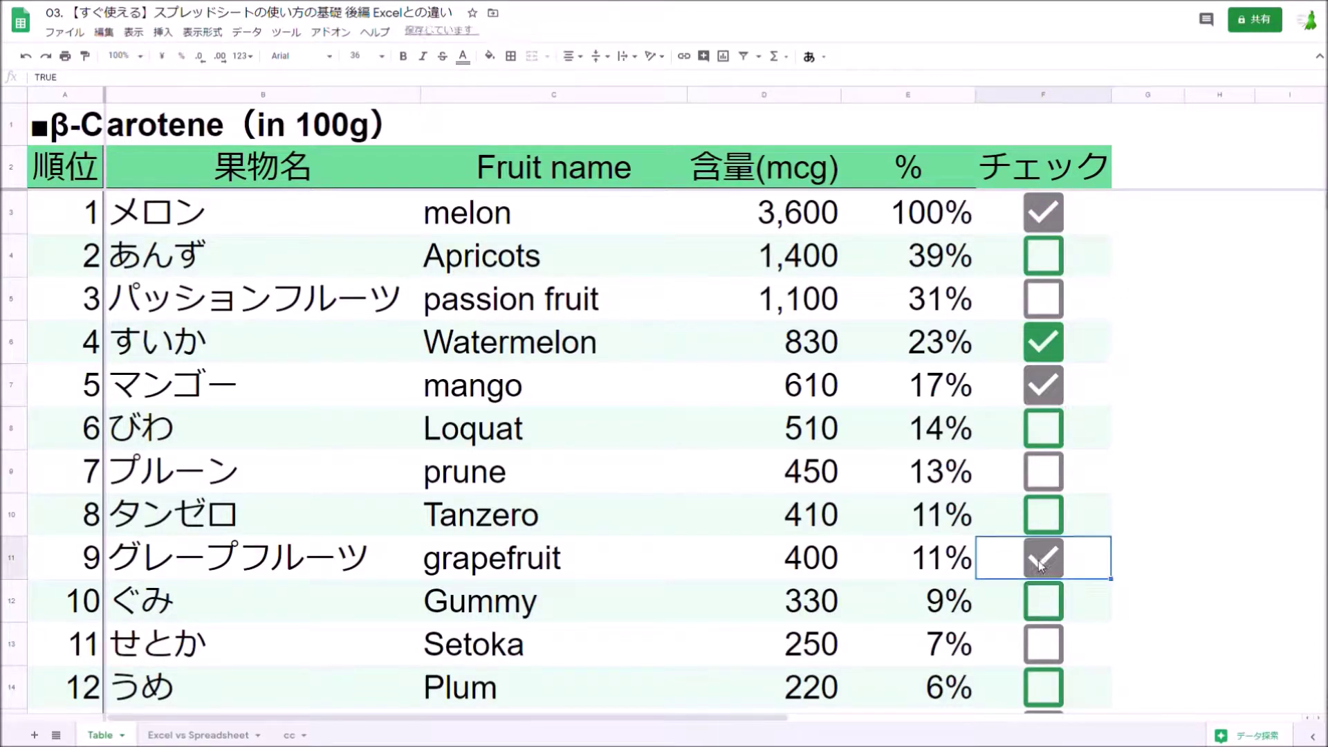
left_click(10, 220)
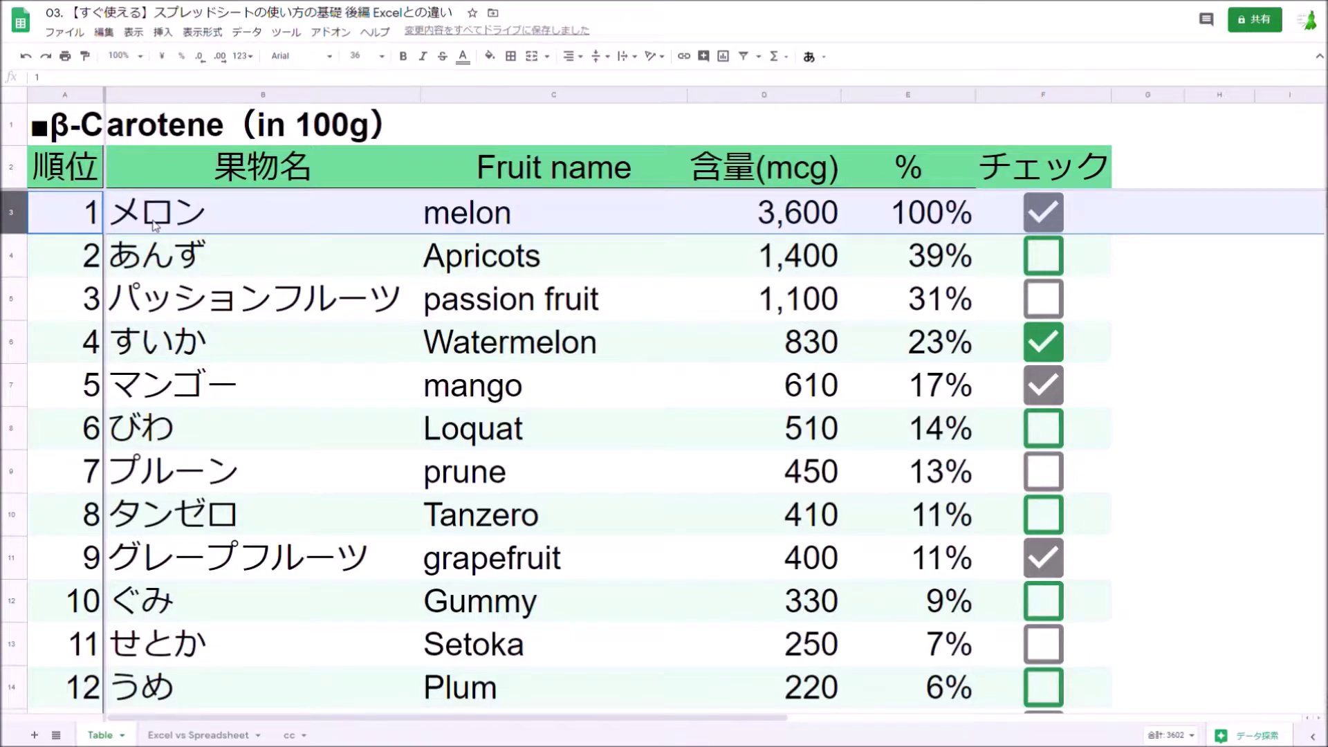
Step: Group rows 3–12, then collapse and re-expand the group
key("shift+Down")
key("shift+Down")
key("shift+Down")
key("shift+Down")
key("shift+Down")
key("shift+Down")
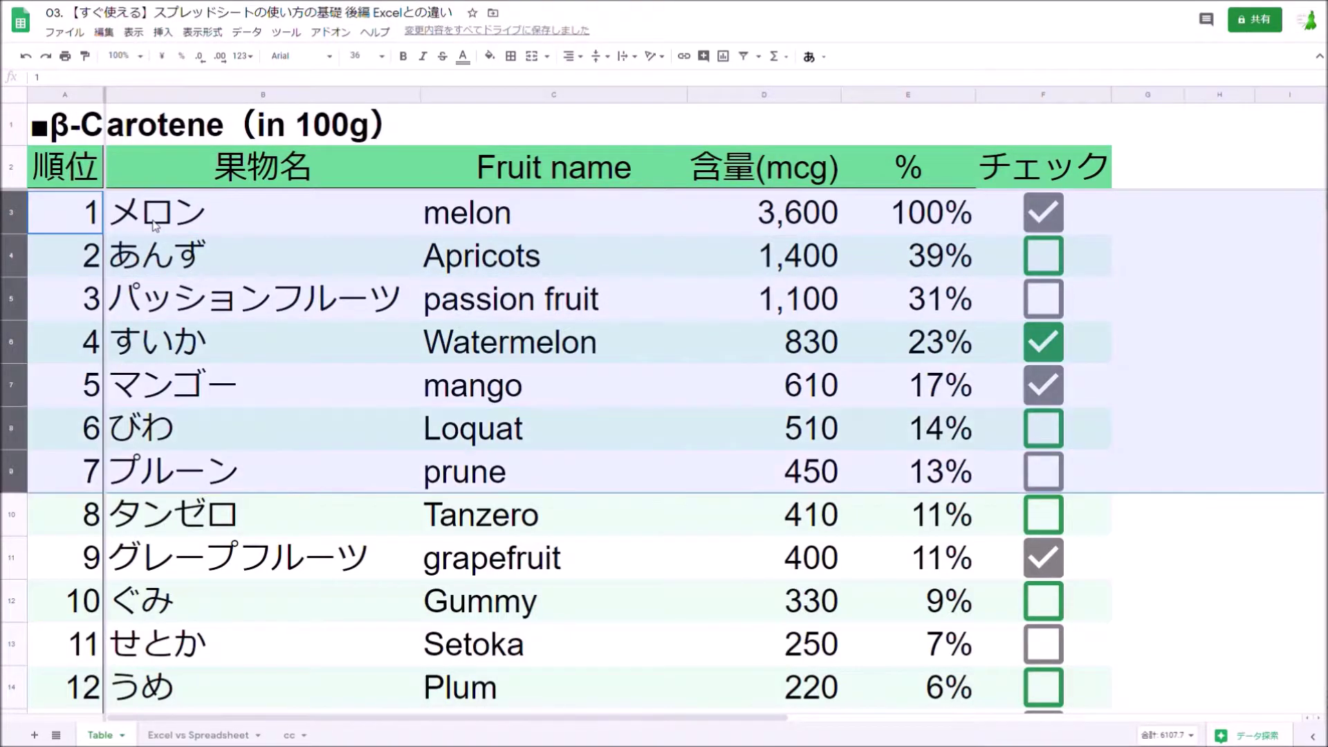
key("shift+Down")
key("shift+Down")
key("shift+Down")
left_click(256, 34)
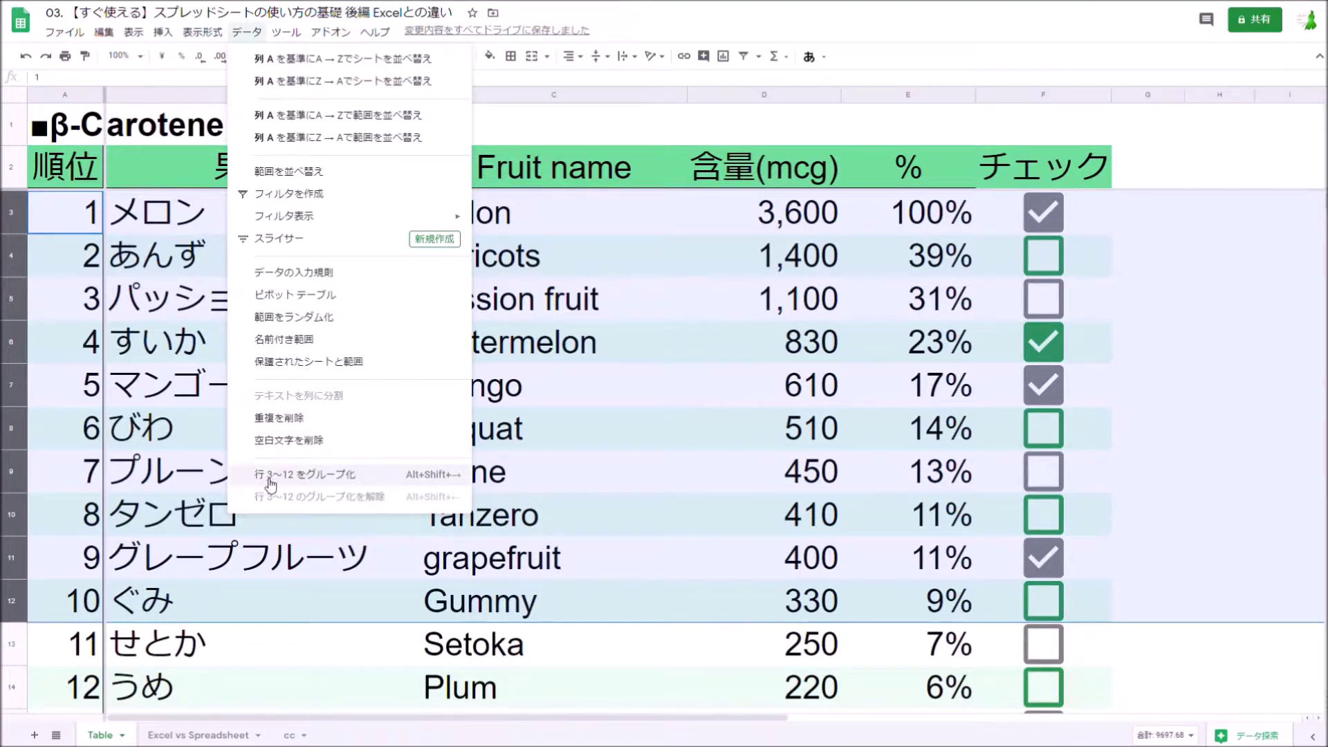
left_click(373, 482)
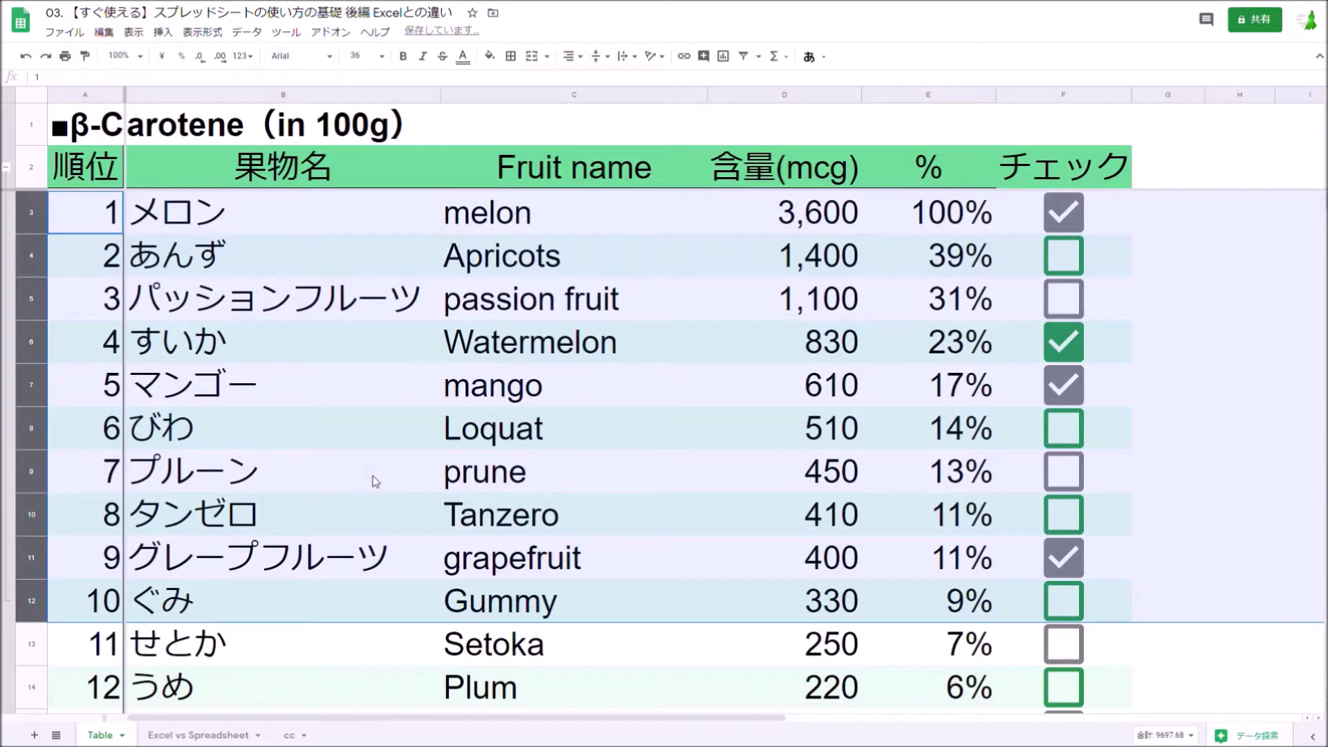
left_click(7, 170)
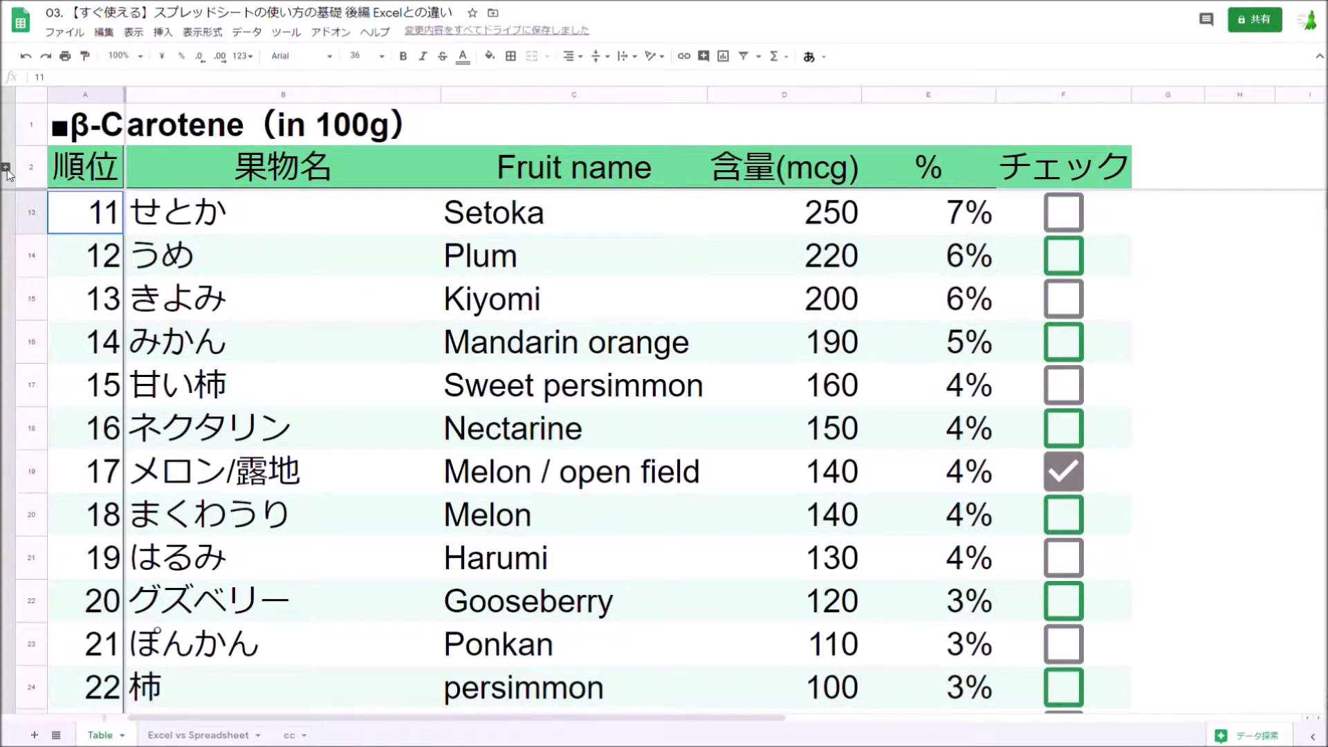
key("ctrl+z")
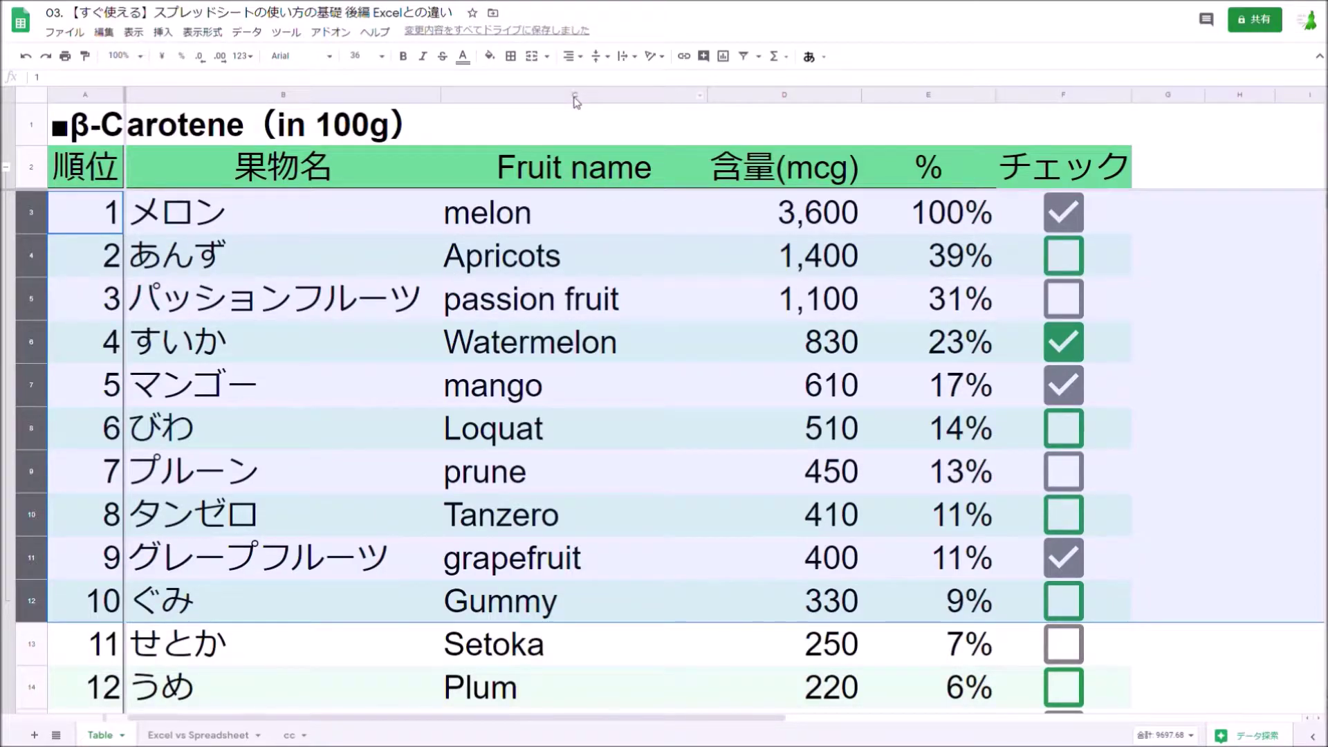
Step: Group columns C–E (Fruit name, 含量(mcg), %)
left_click_drag(575, 102, 929, 95)
left_click(247, 32)
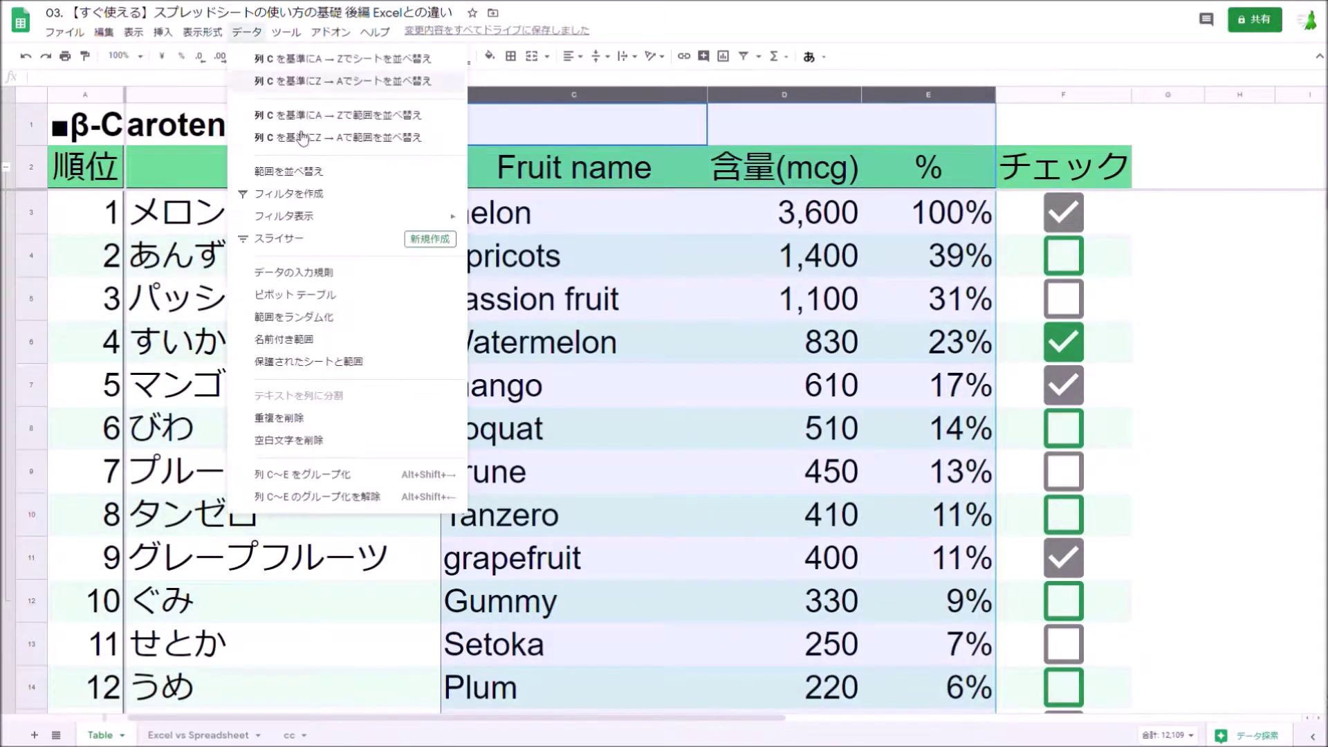
left_click(301, 475)
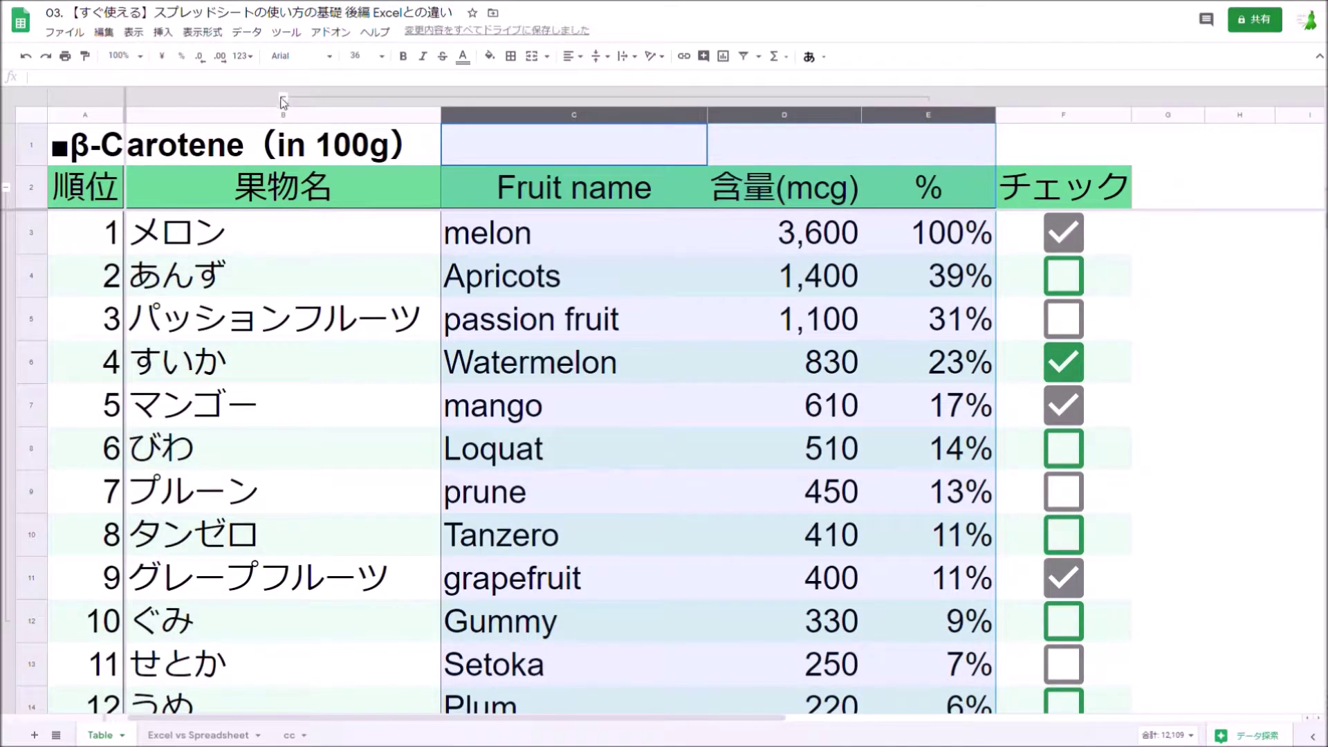
left_click(85, 186)
key("ctrl+shift+End")
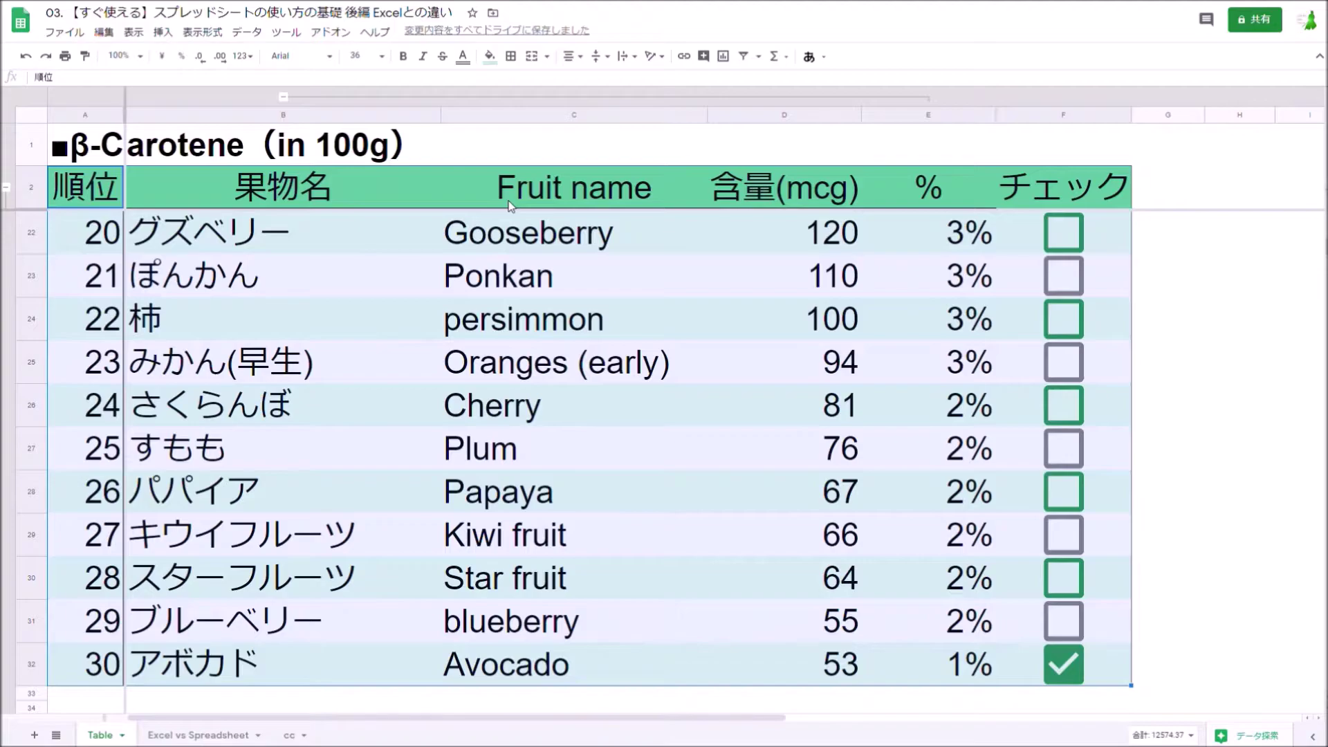
Step: Add a filter, autofit column D, and filter チェック to show only ticked fruits
left_click(756, 62)
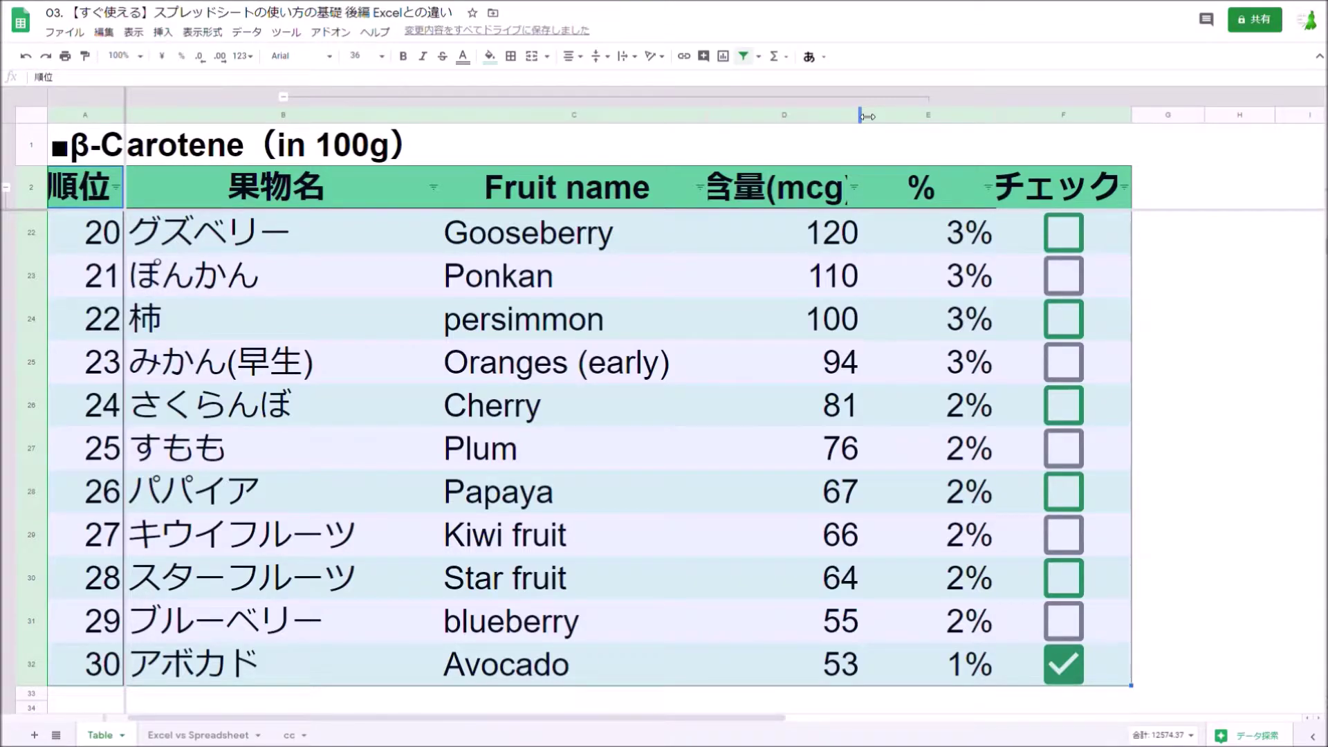
double_click(860, 116)
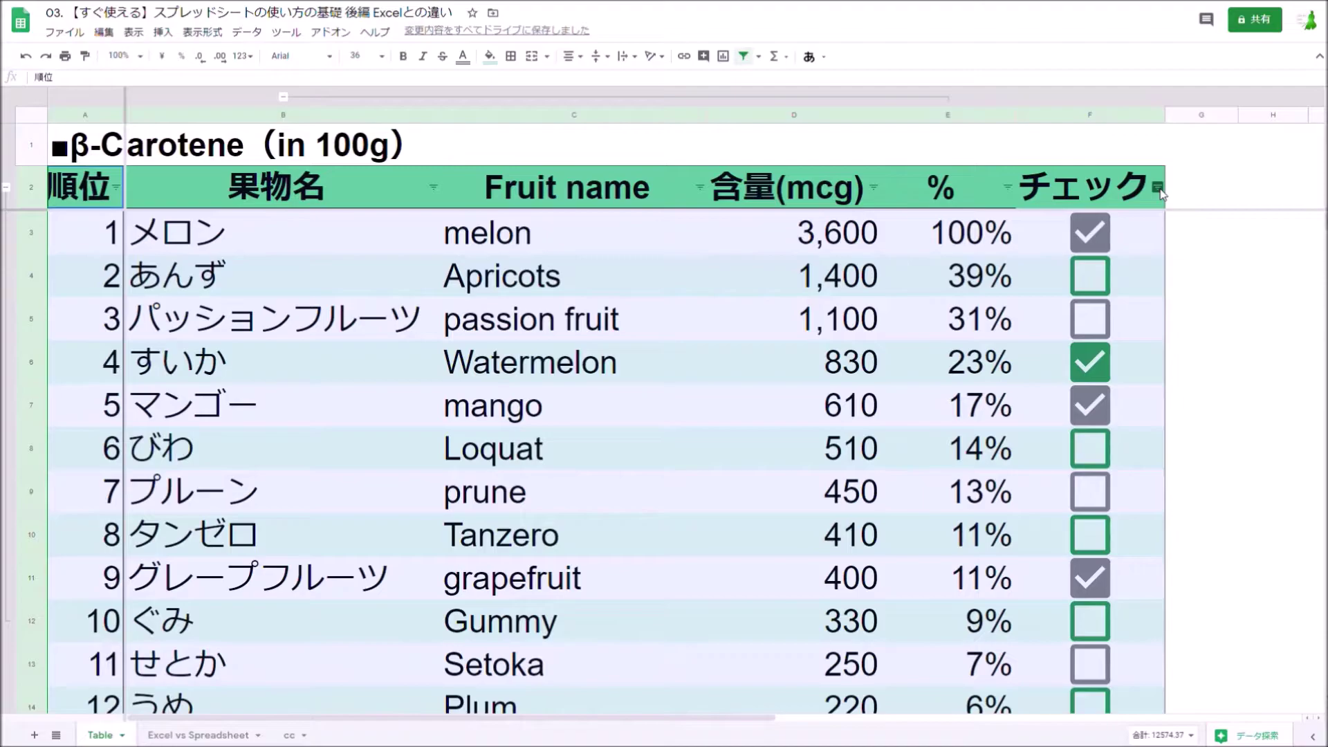
left_click(1157, 187)
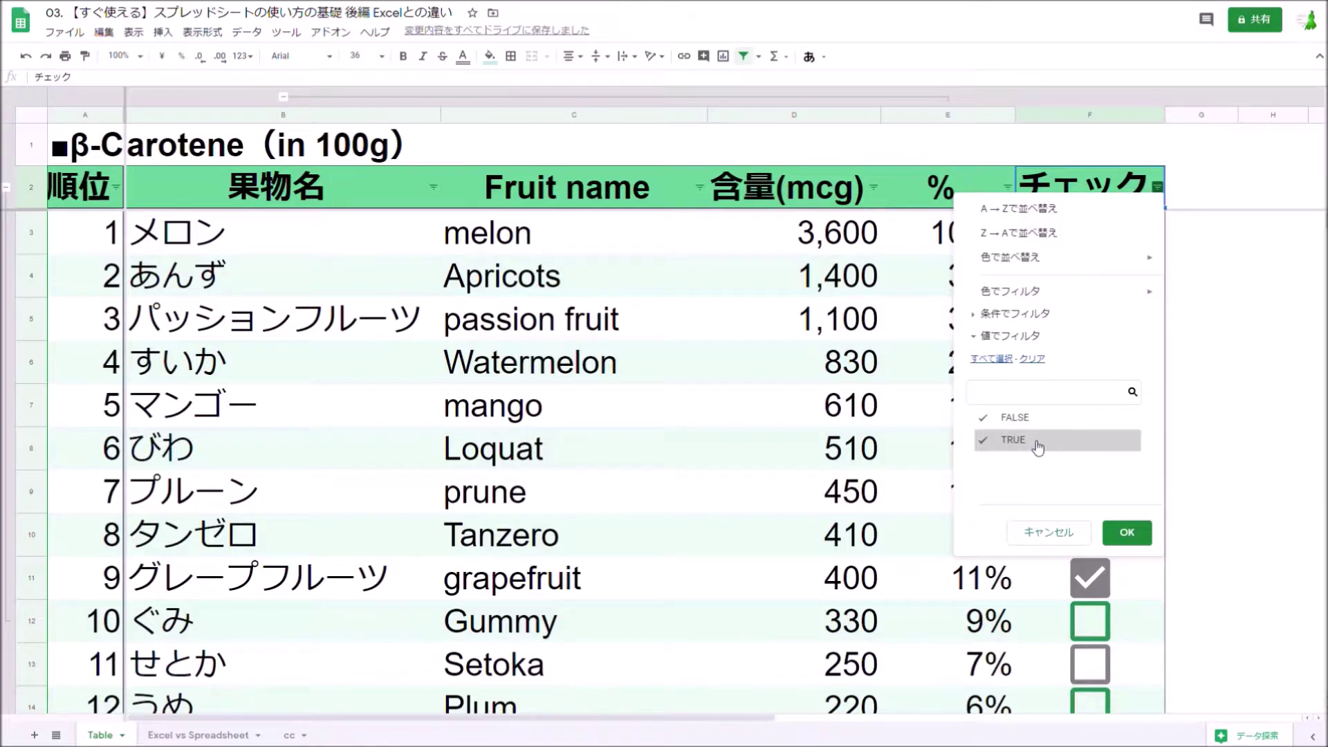
left_click(1015, 417)
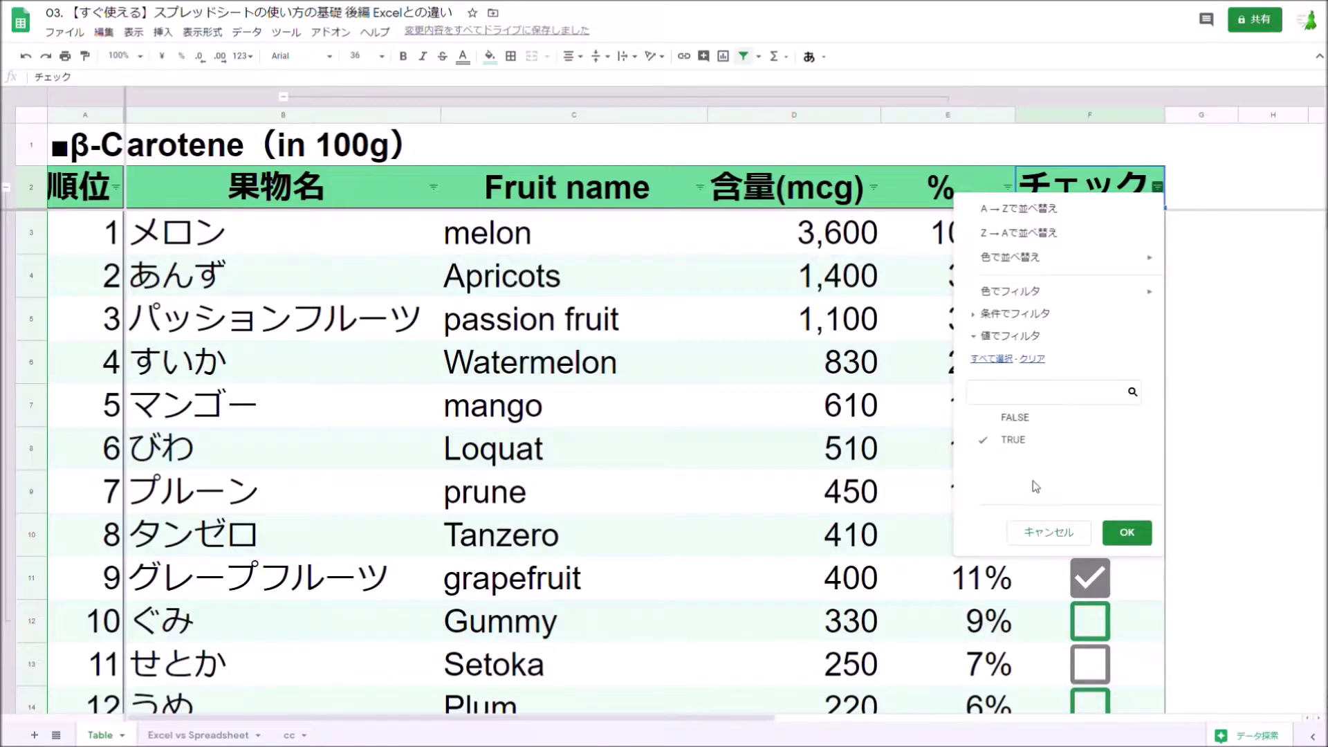
left_click(1126, 534)
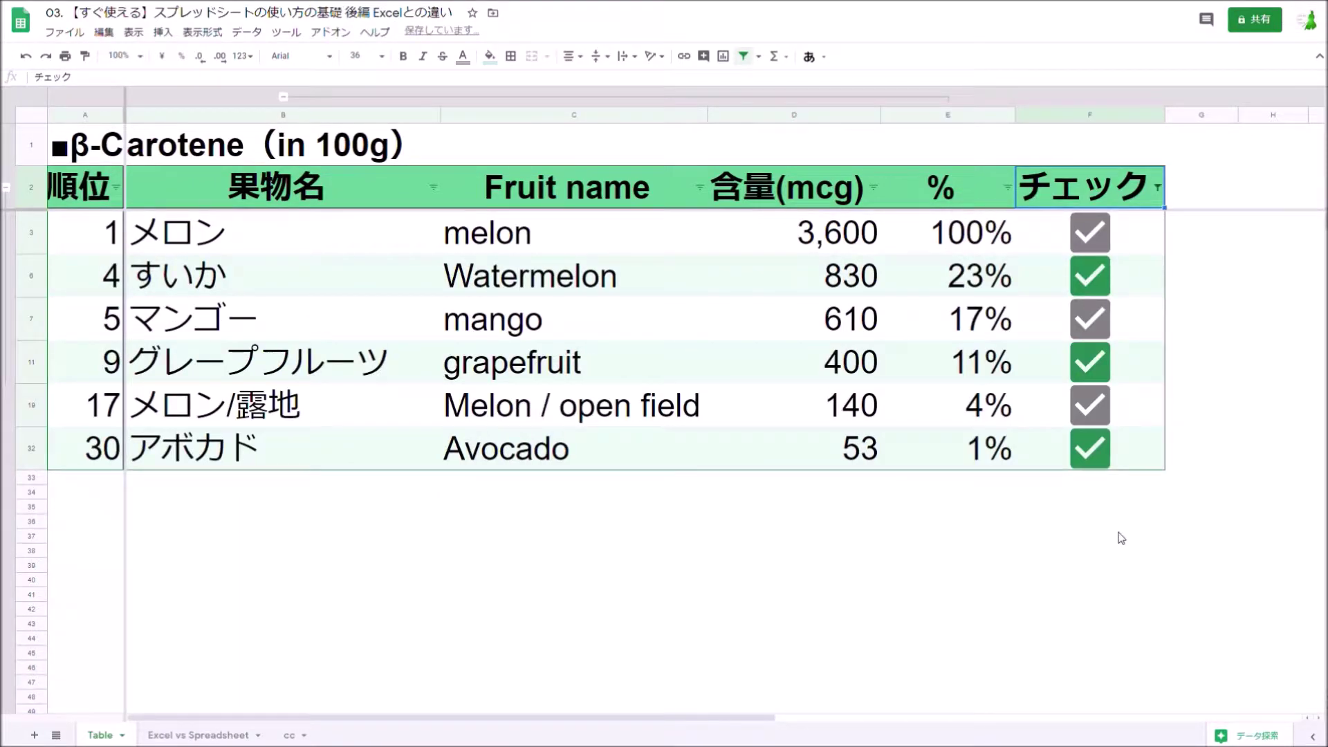
Step: Reset the チェック filter to include all values so every row shows
left_click(1158, 189)
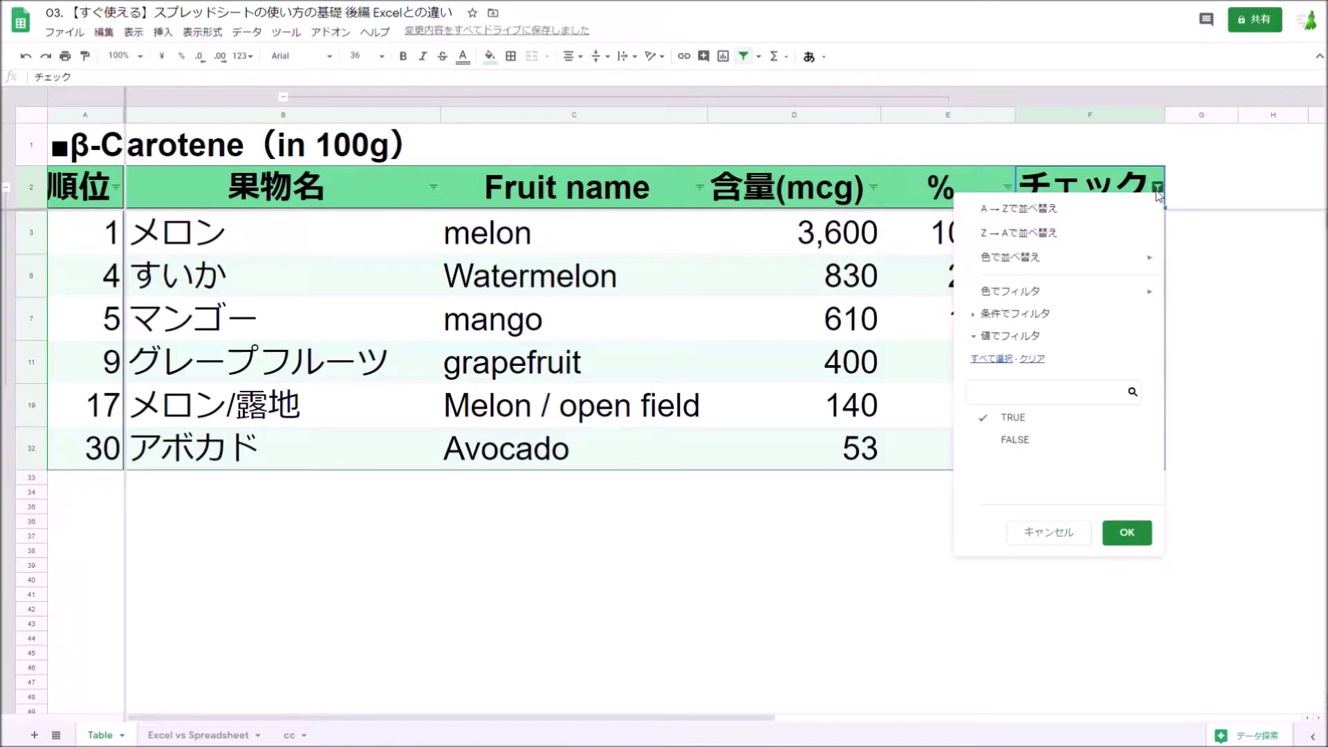
left_click(995, 359)
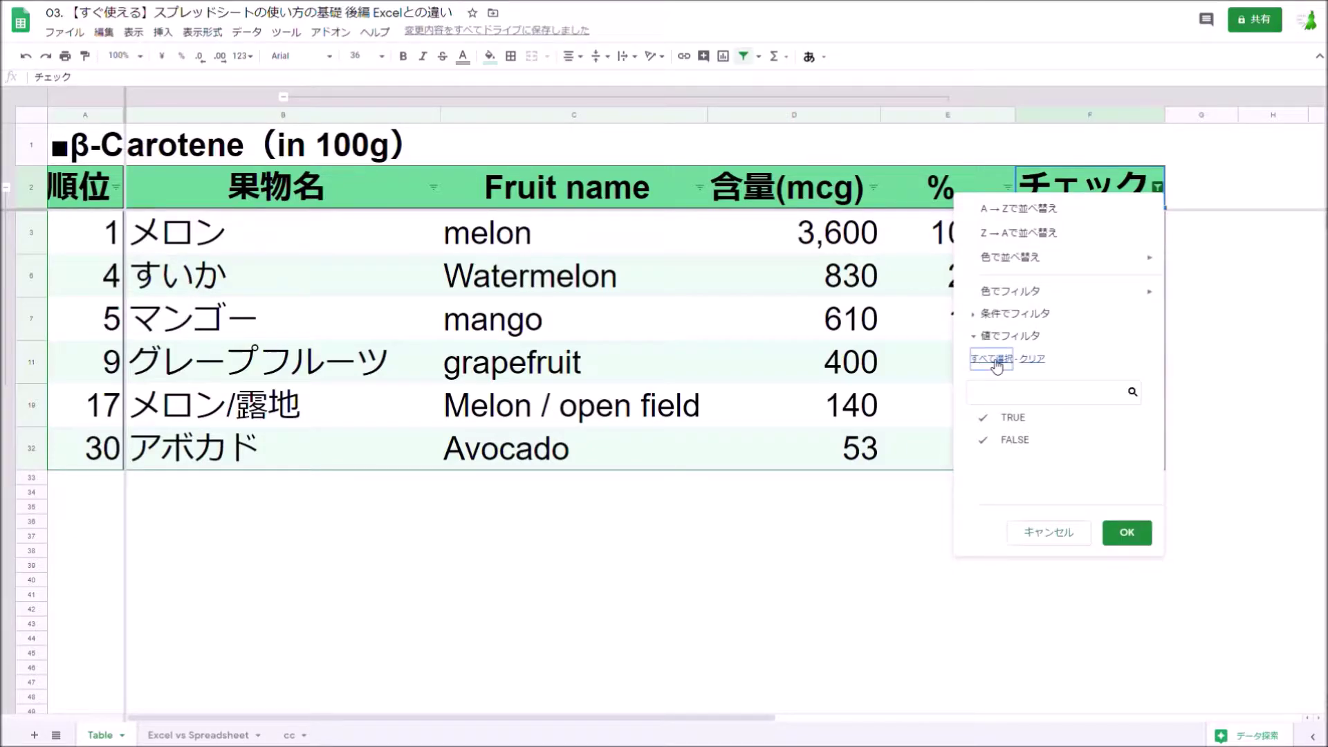
left_click(1118, 541)
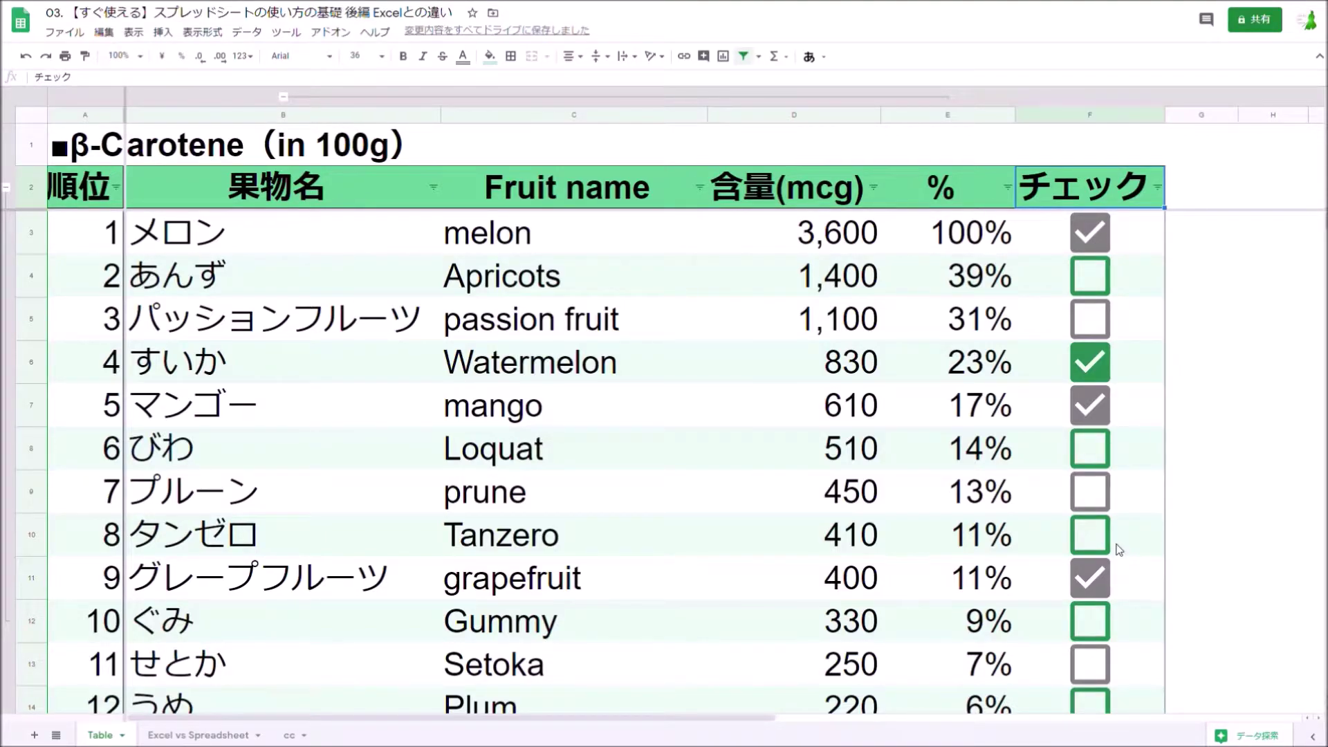
Step: Create filter view フィルタ1 over A1:F32, then close it
left_click(759, 56)
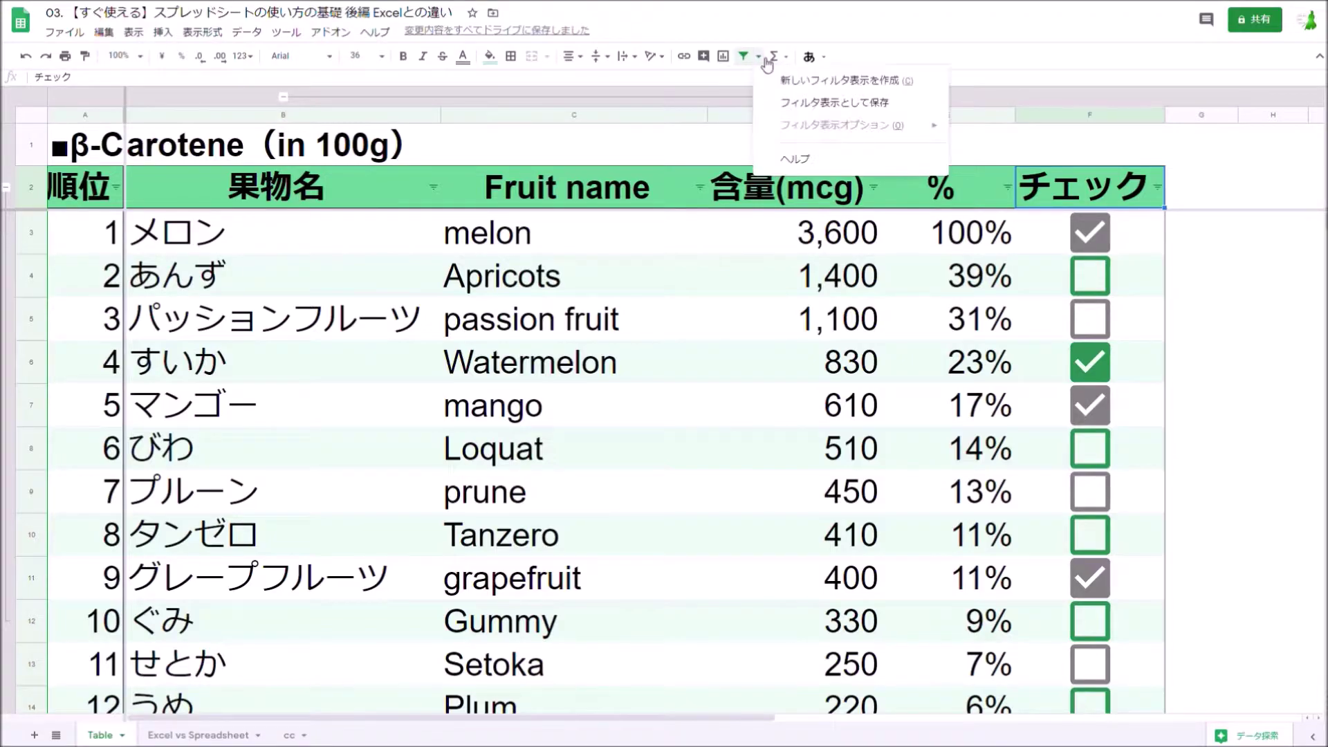
left_click(895, 89)
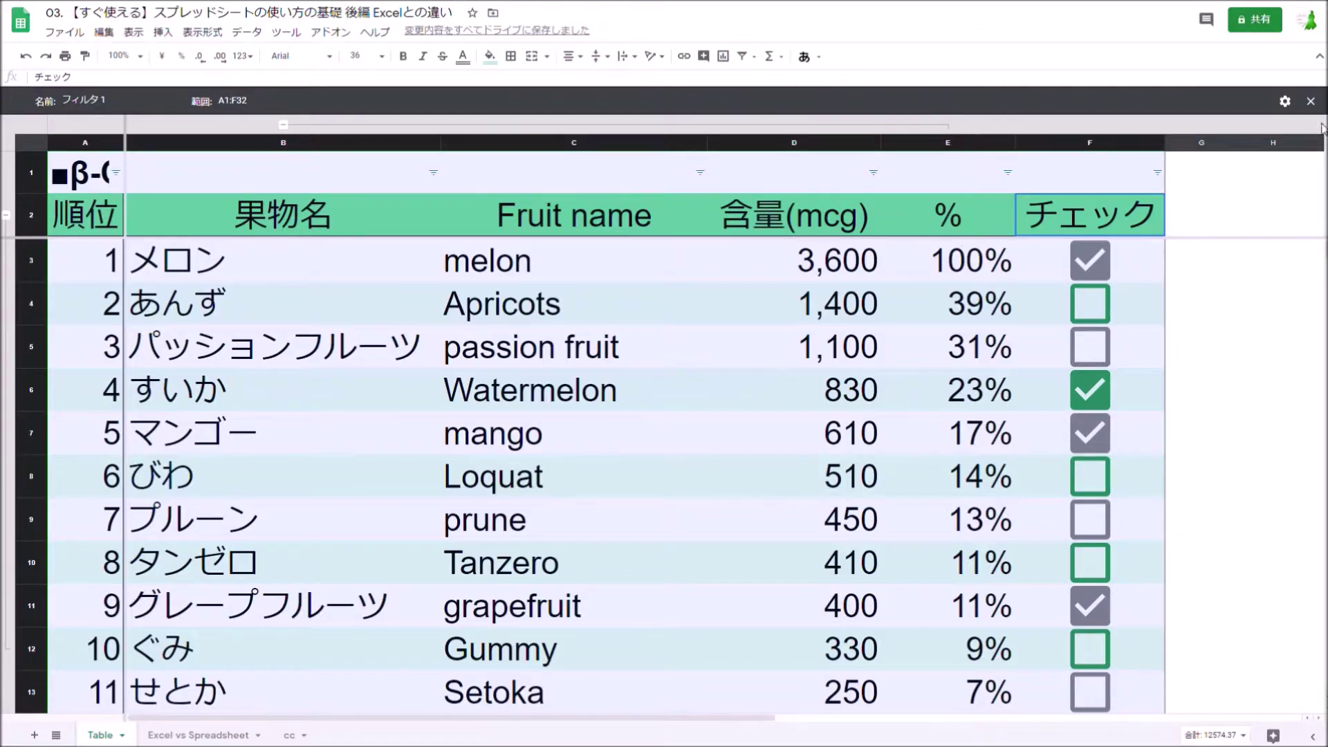
left_click(1311, 101)
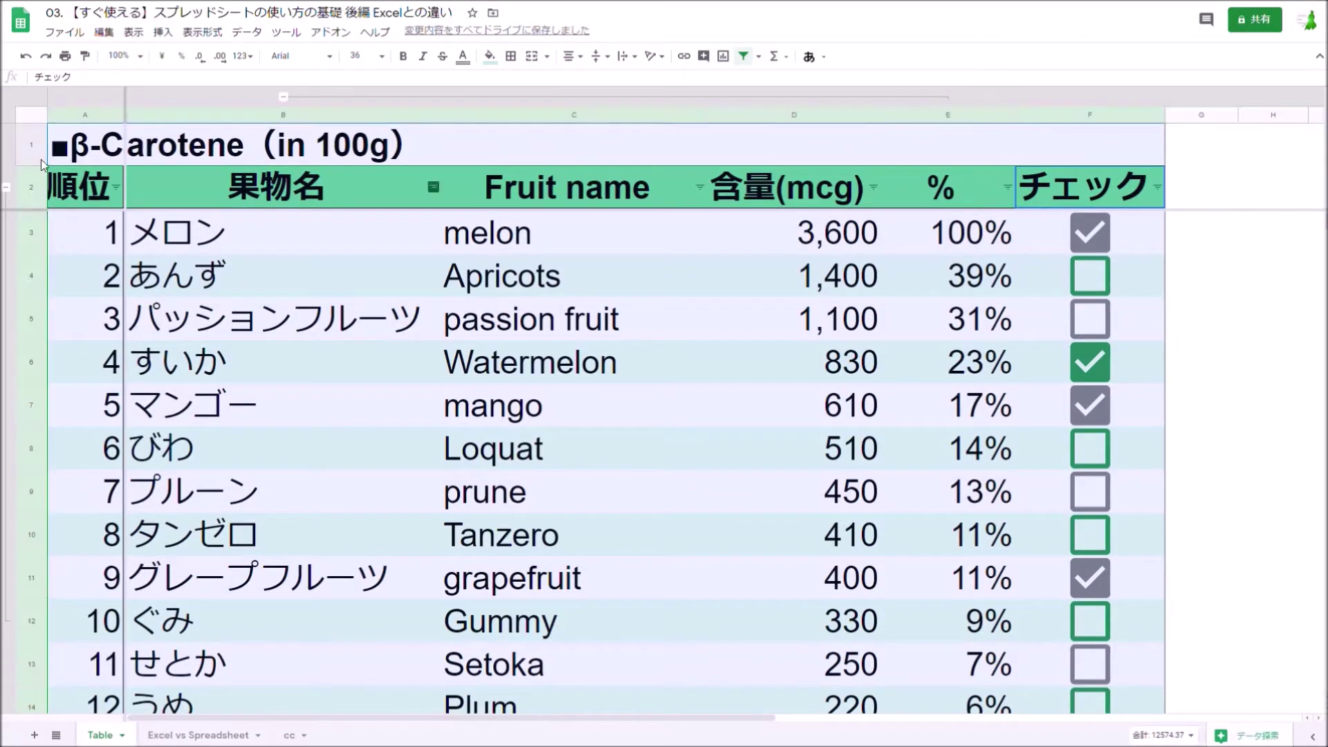
left_click(78, 195)
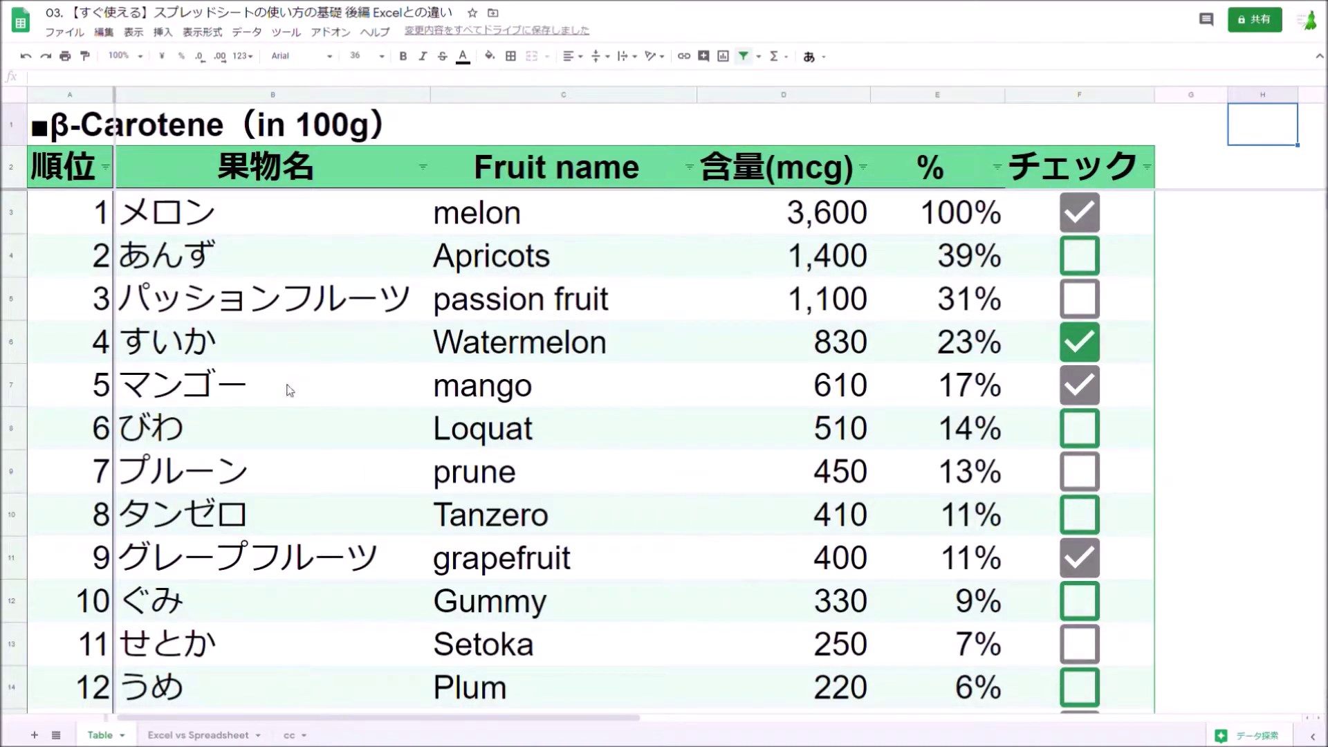
left_click(138, 55)
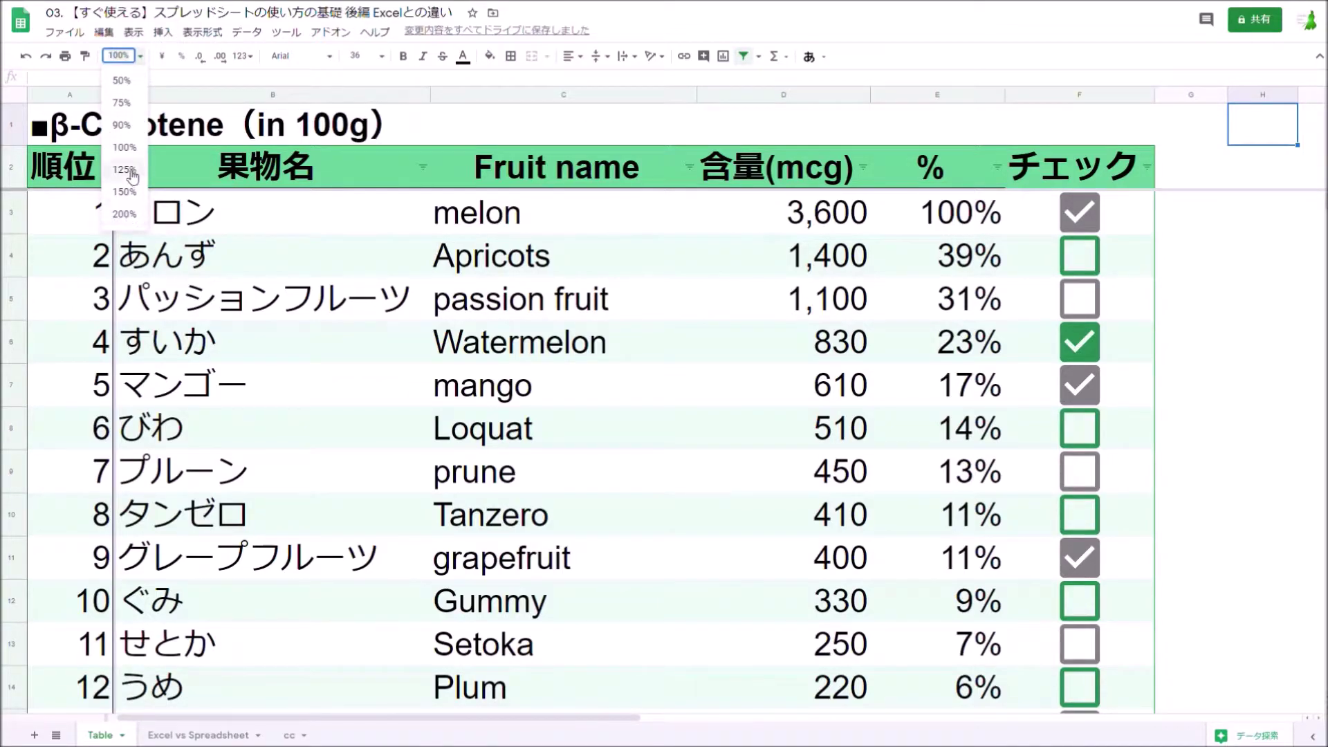
left_click(125, 170)
left_click(138, 55)
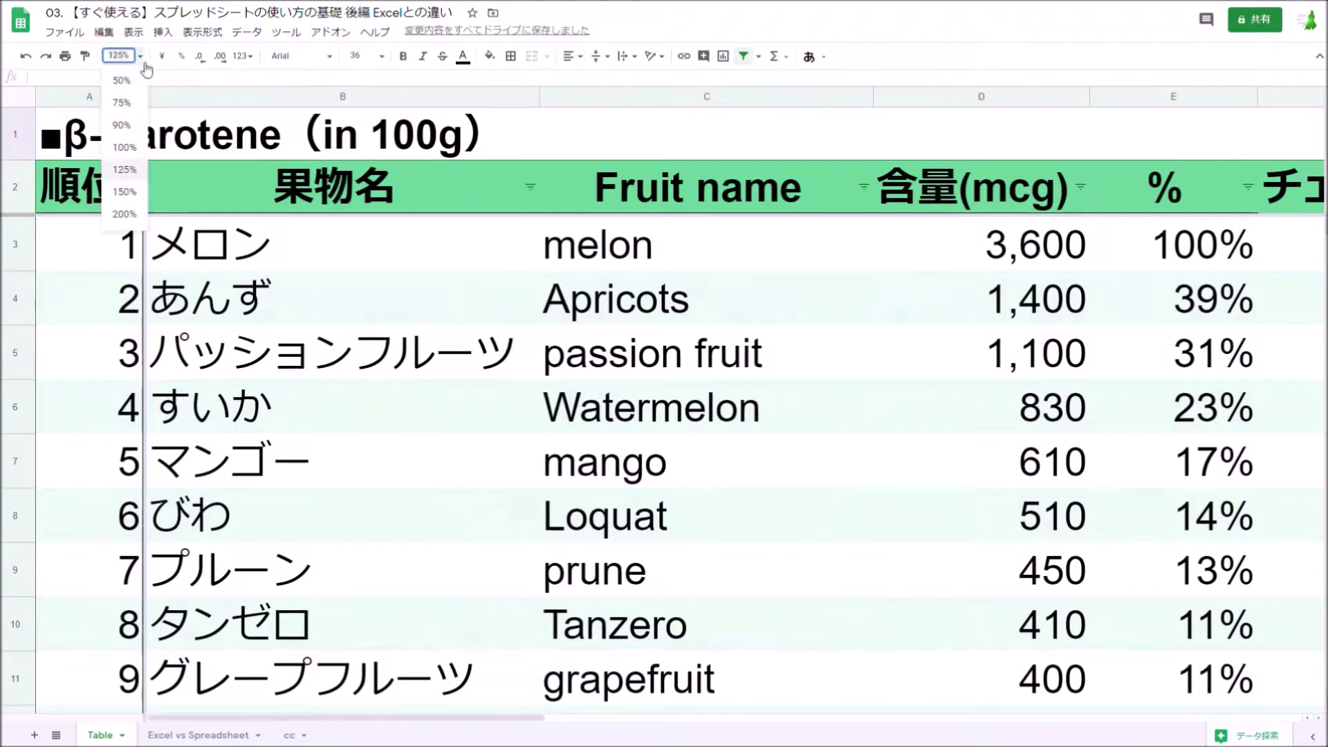
left_click(130, 111)
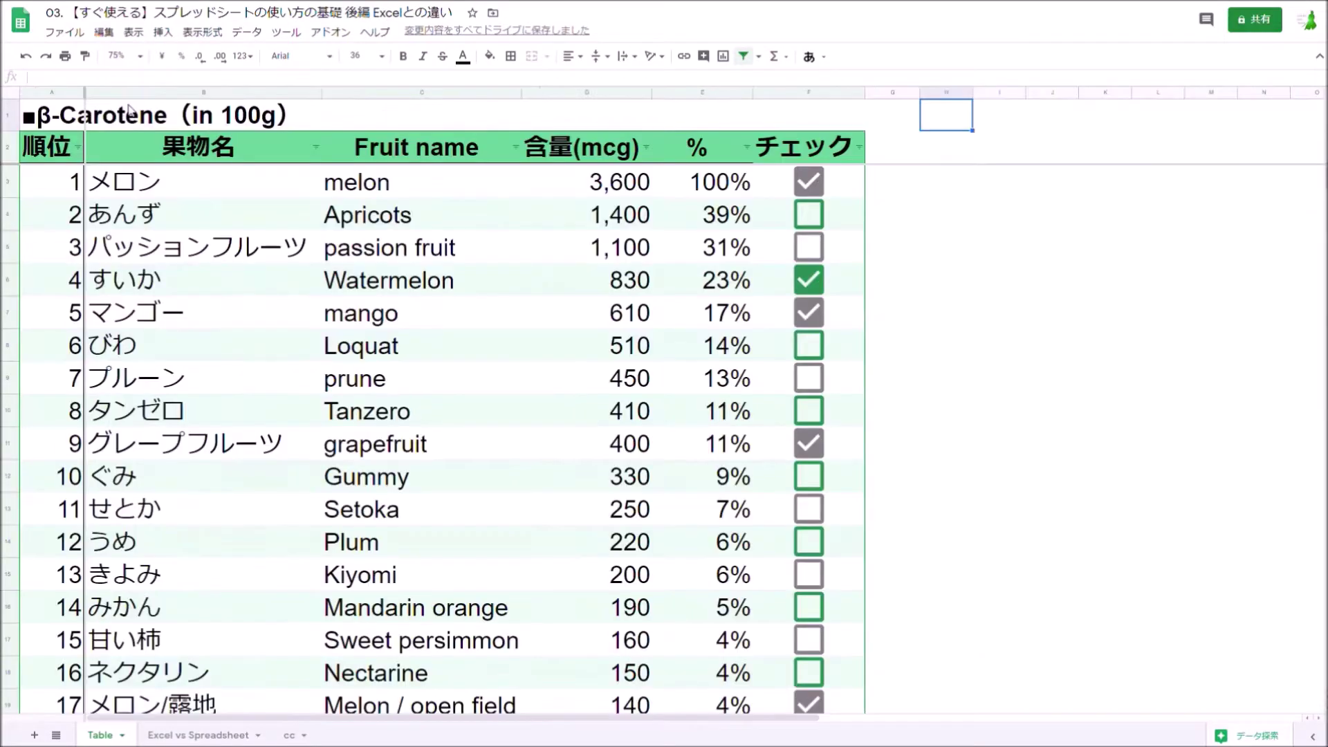
left_click(128, 55)
left_click(125, 147)
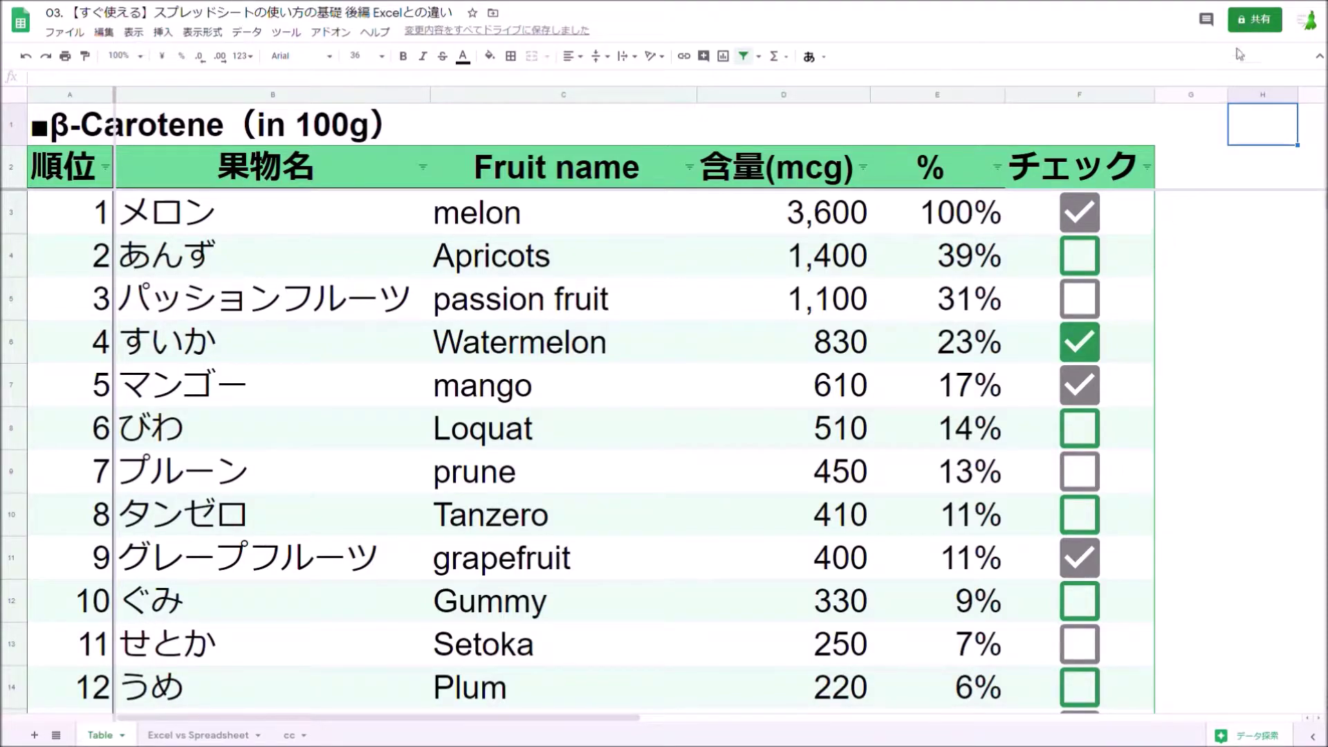
Step: Share the spreadsheet by pasting the person's e-mail address and sending the invitation
left_click(1254, 21)
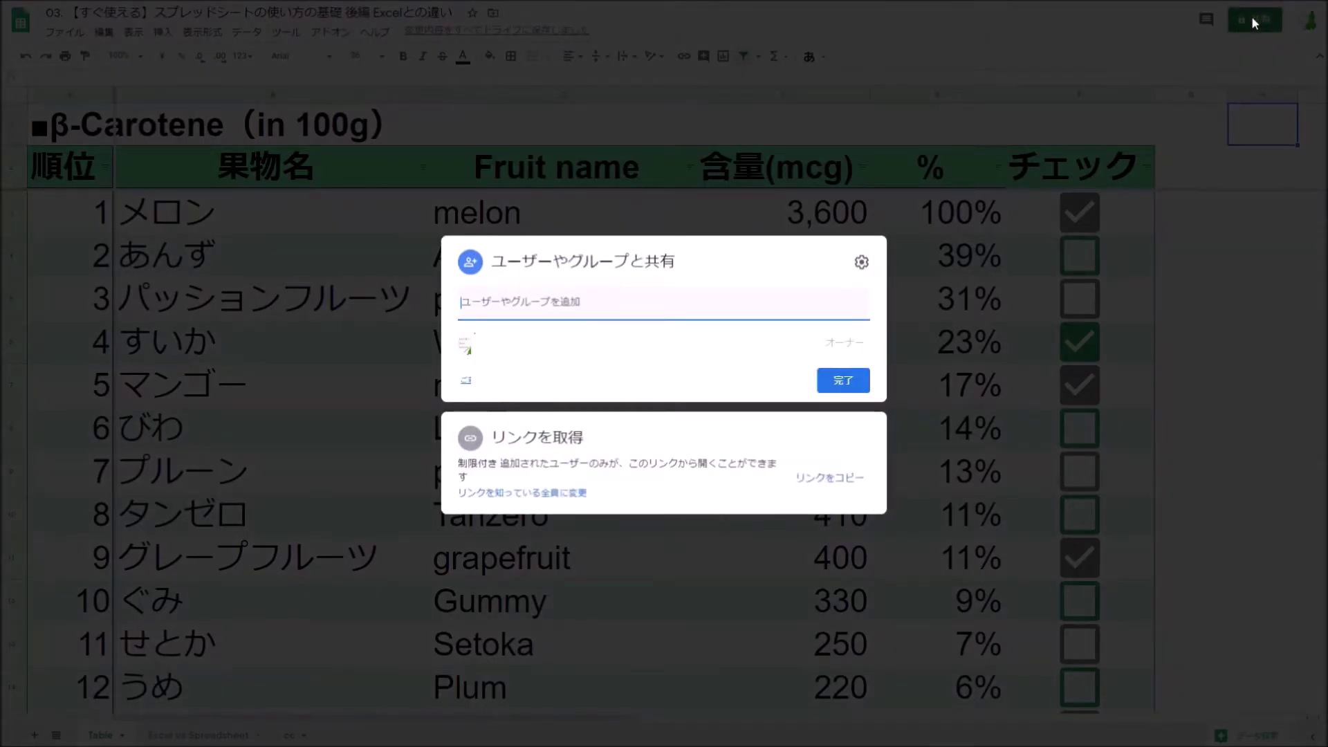
key("ctrl+v")
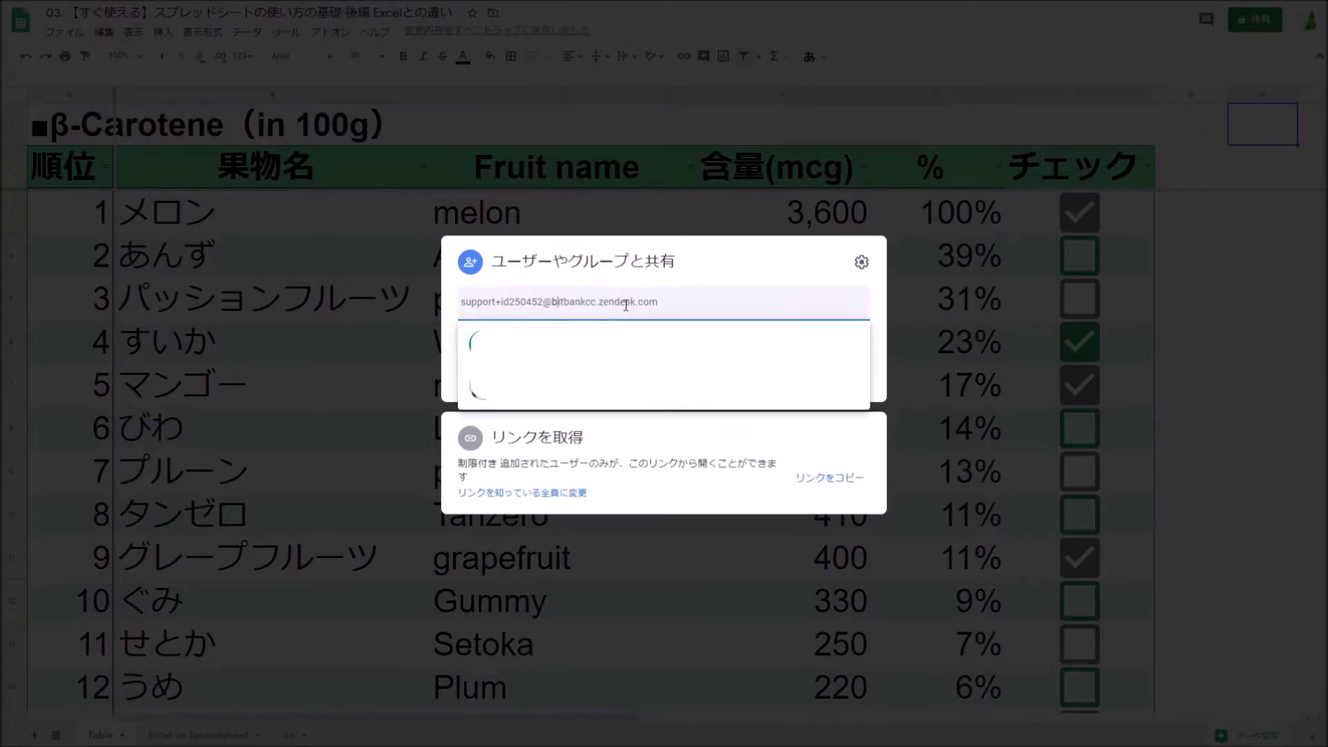
left_click(661, 401)
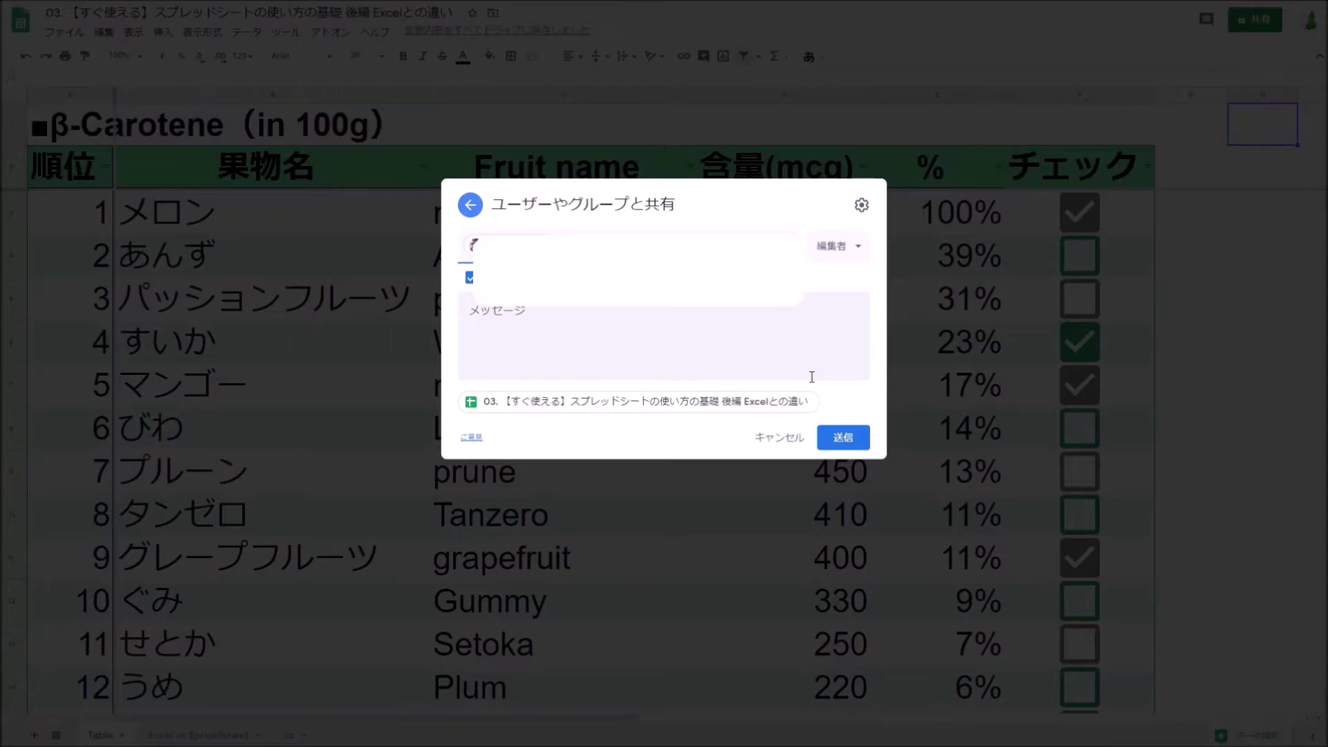
left_click(850, 439)
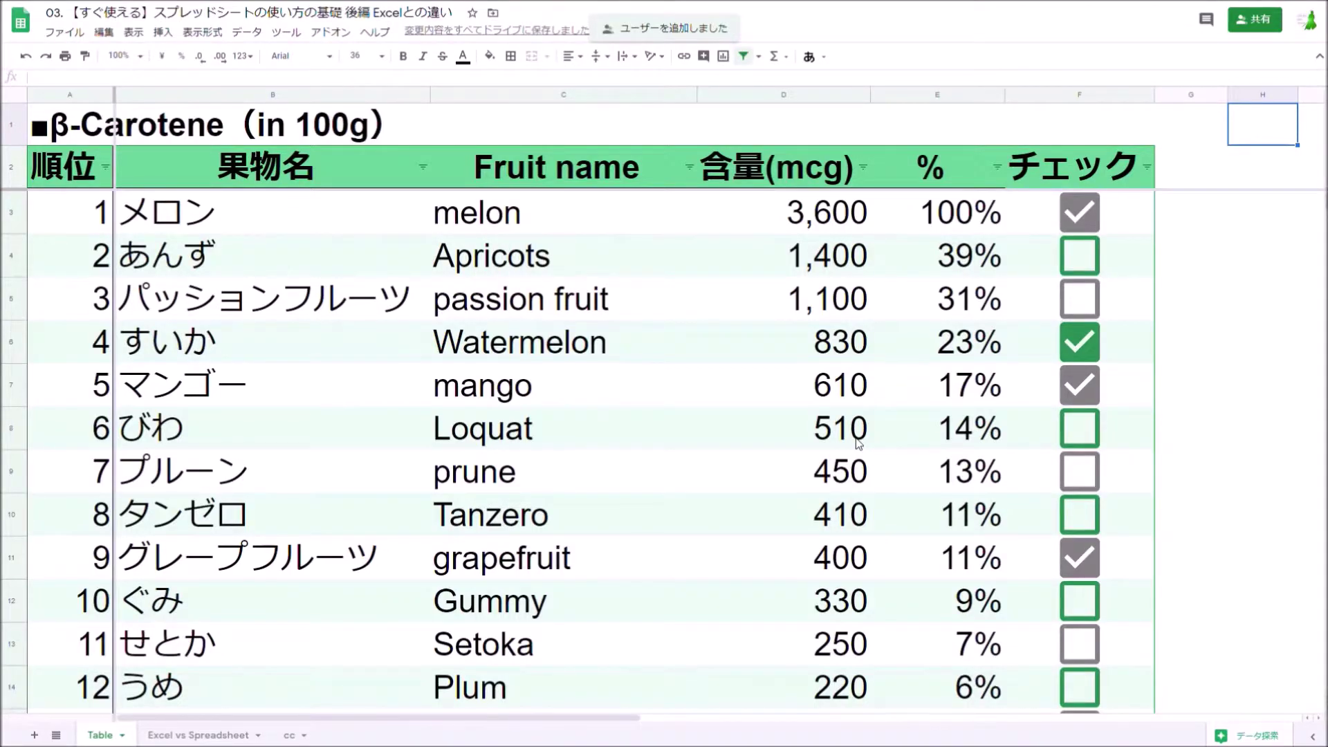
Step: Review the person's access role and the shareable link options in sharing settings
left_click(1259, 20)
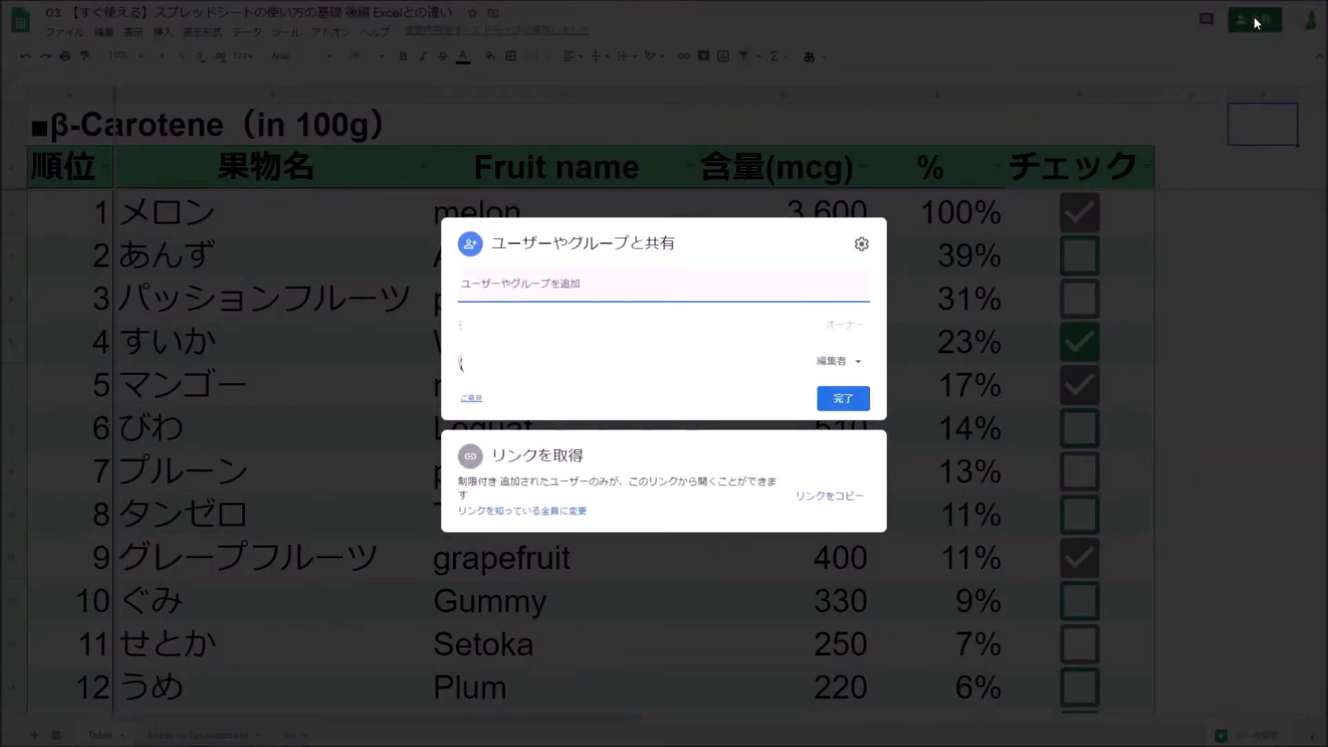
left_click(863, 363)
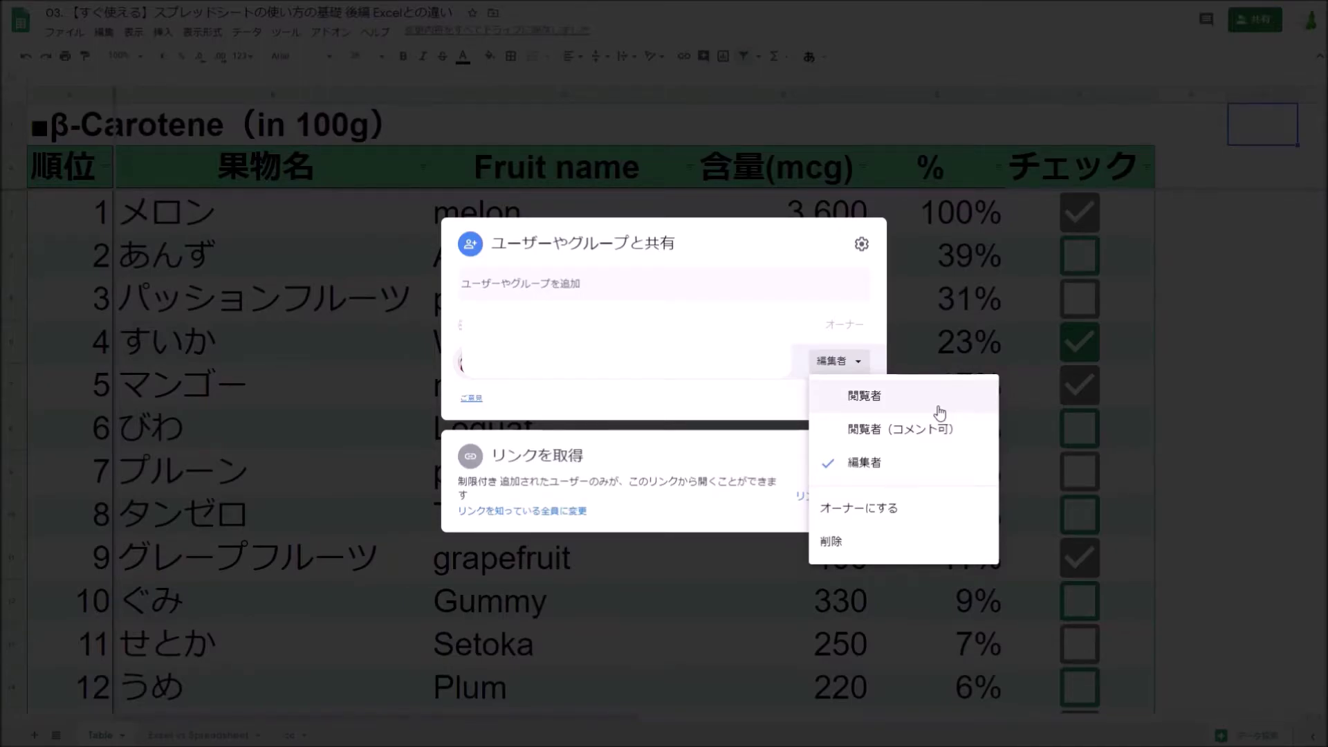
left_click(752, 458)
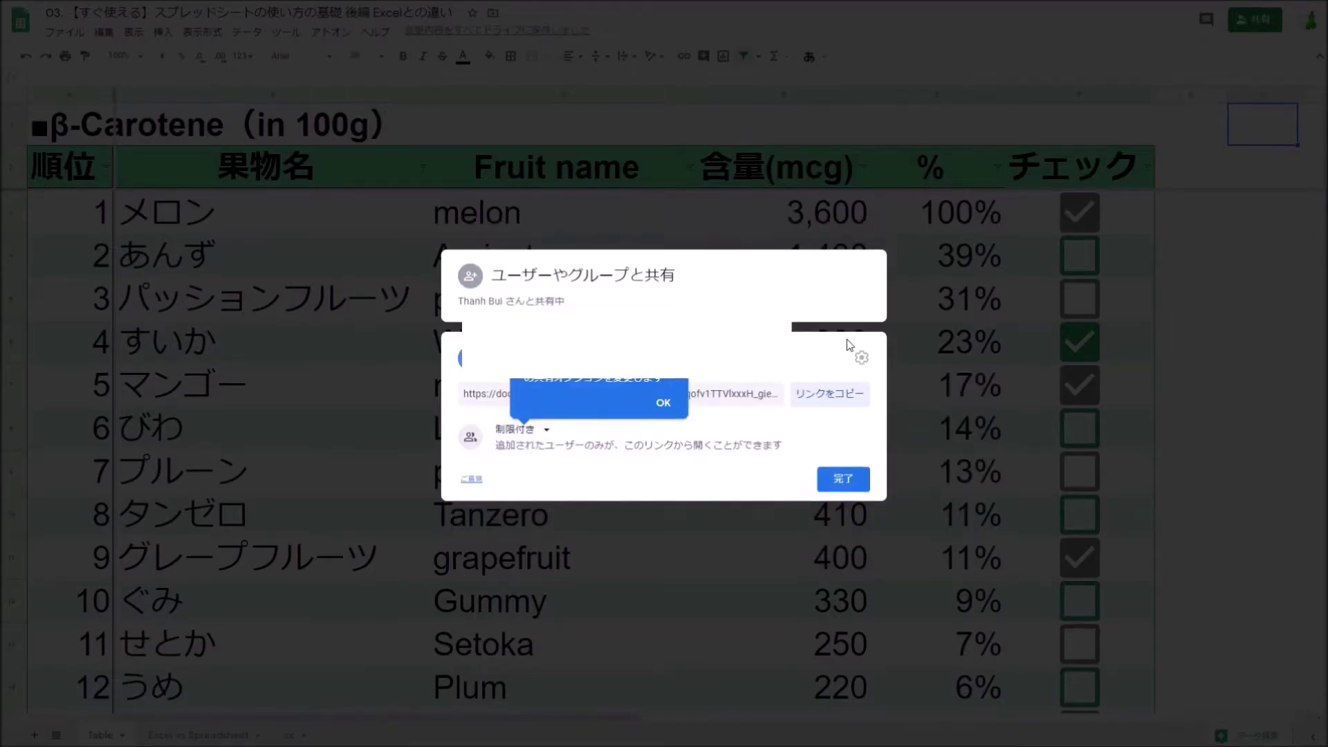
left_click(835, 481)
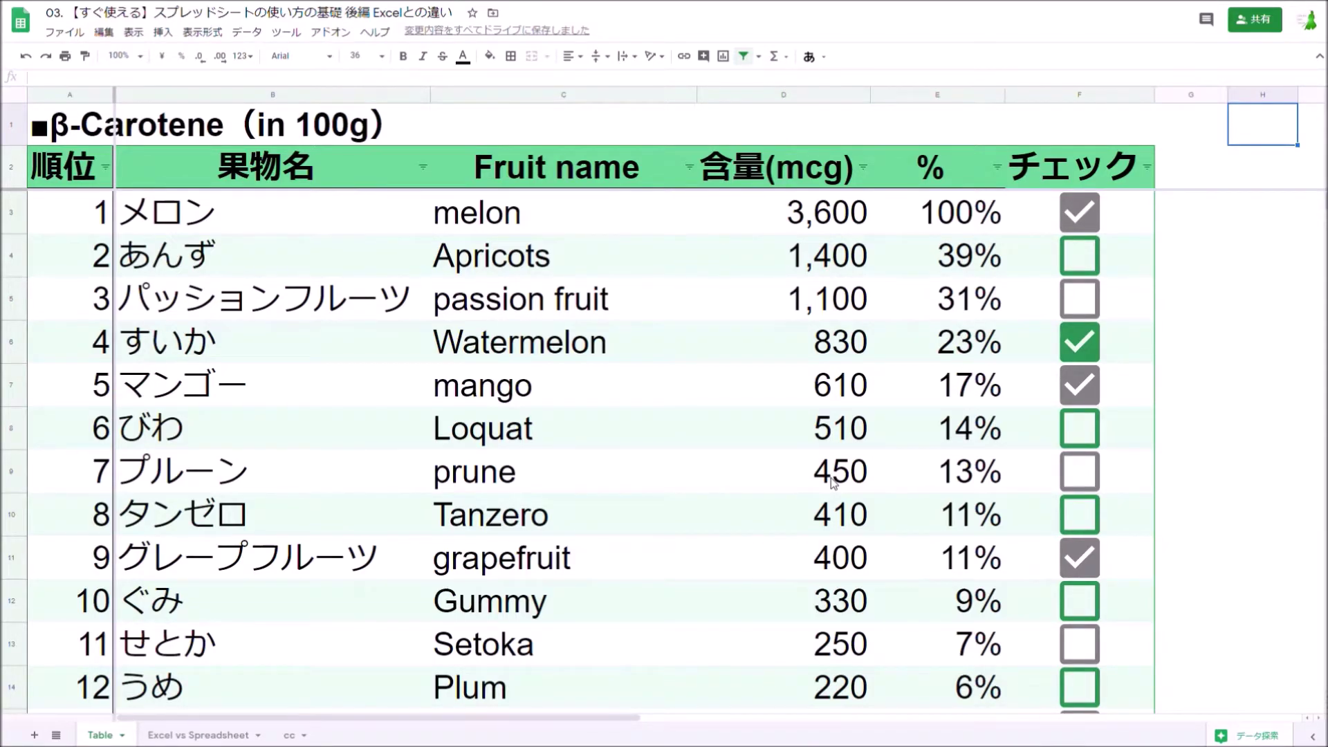
Step: Protect the Table sheet, restricting who can edit it
left_click(123, 736)
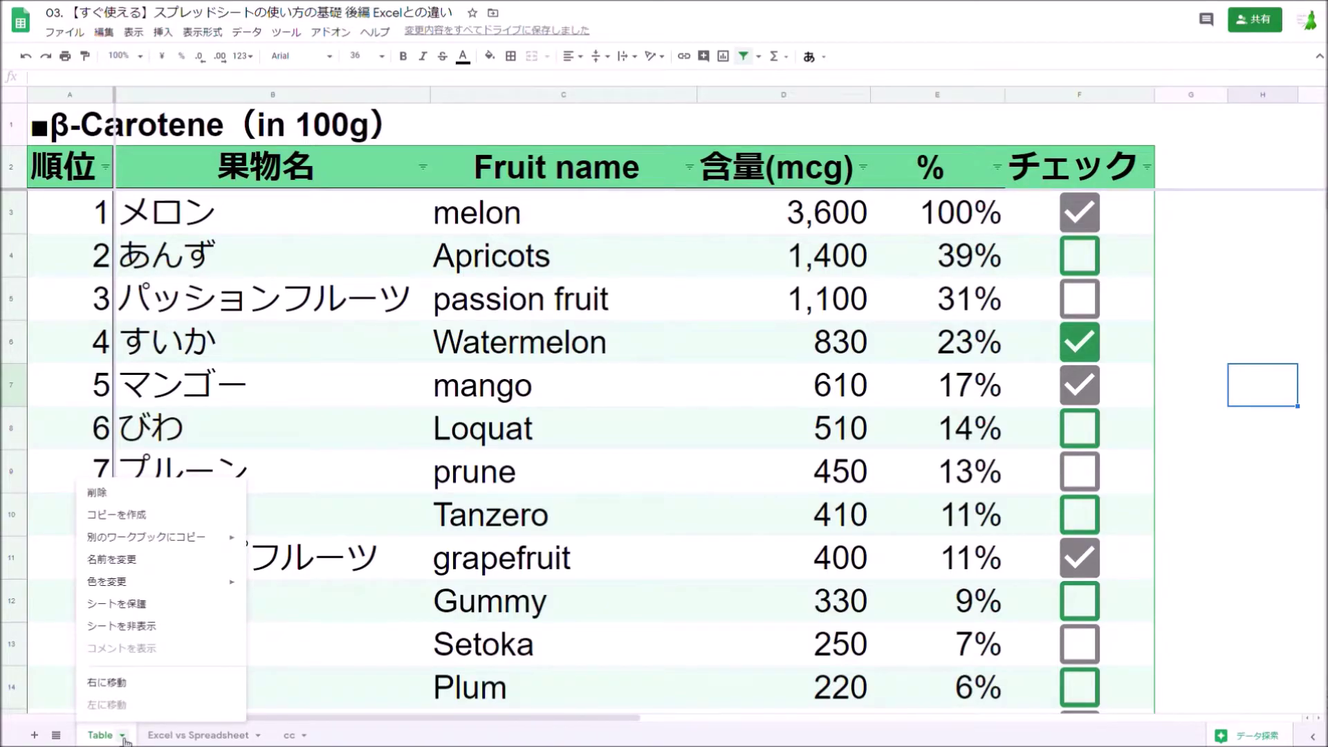
left_click(166, 605)
left_click(1285, 244)
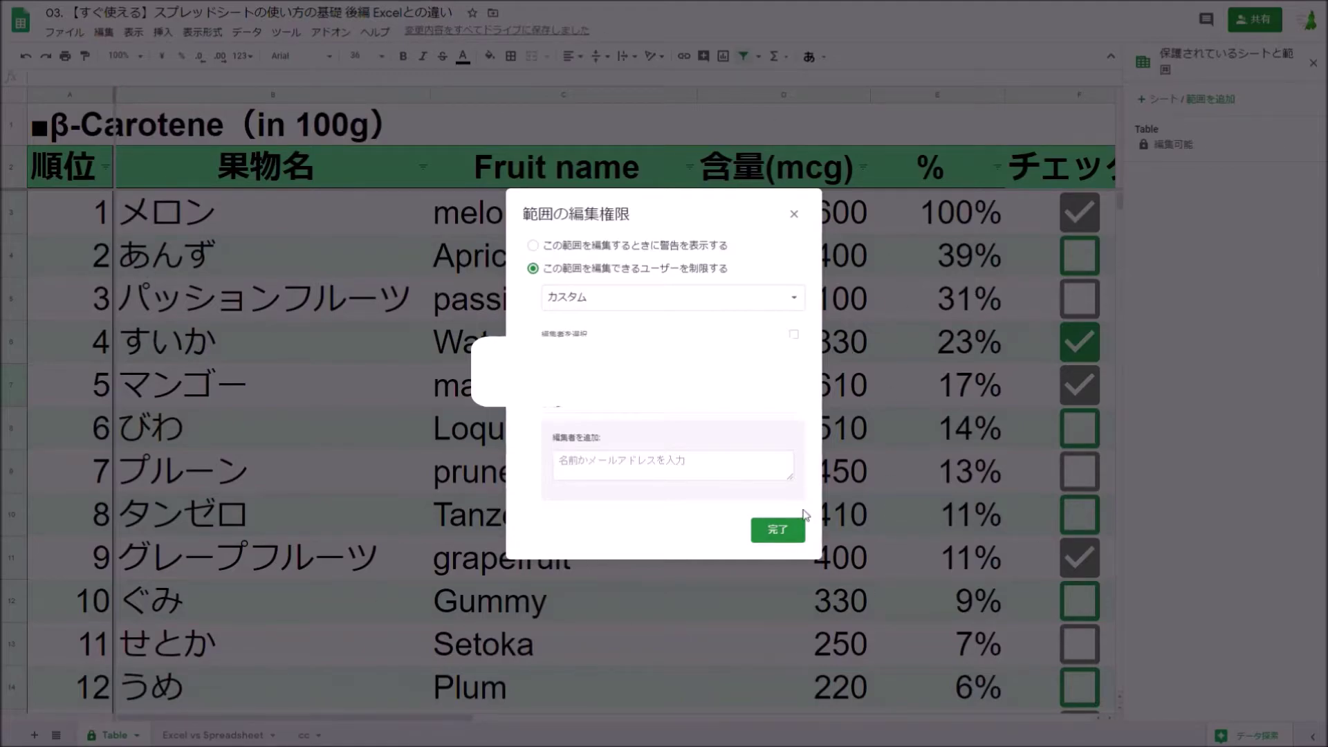
left_click(799, 531)
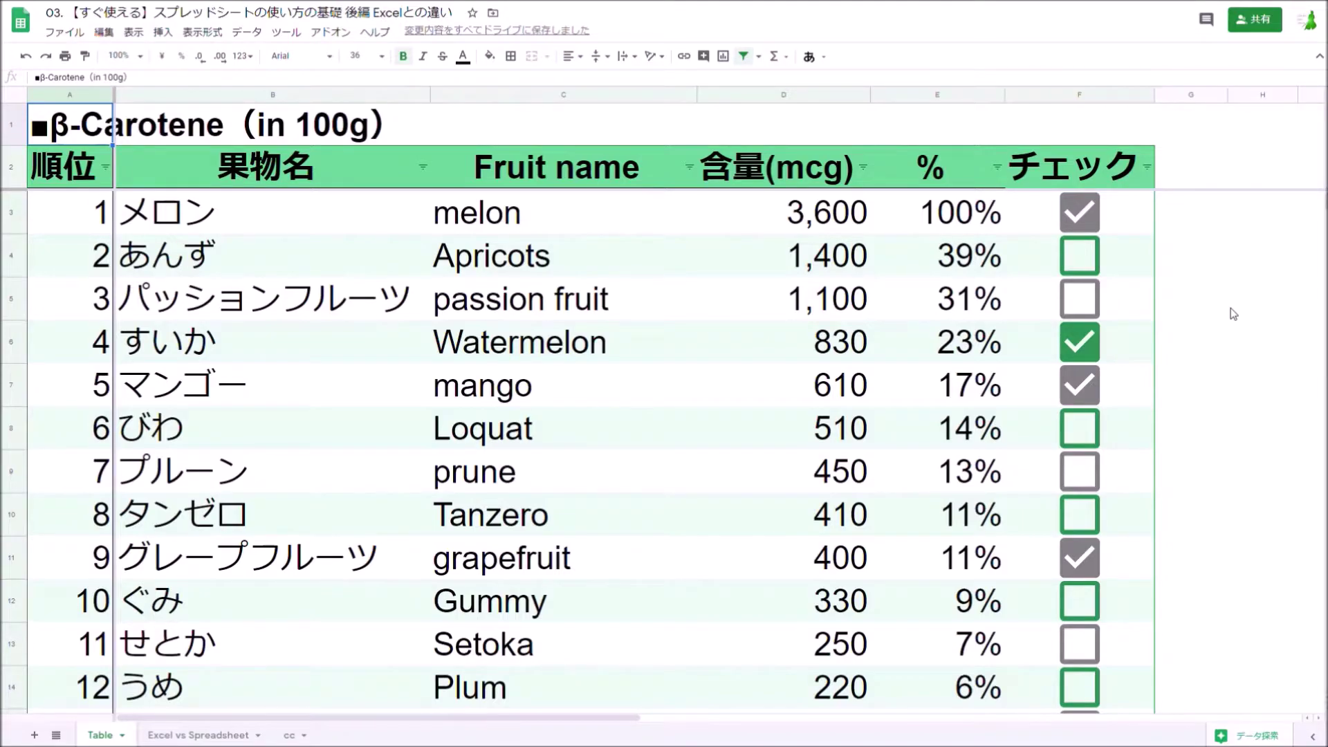
Step: Protect the チェック column F so that only permitted users can edit it
left_click(1091, 97)
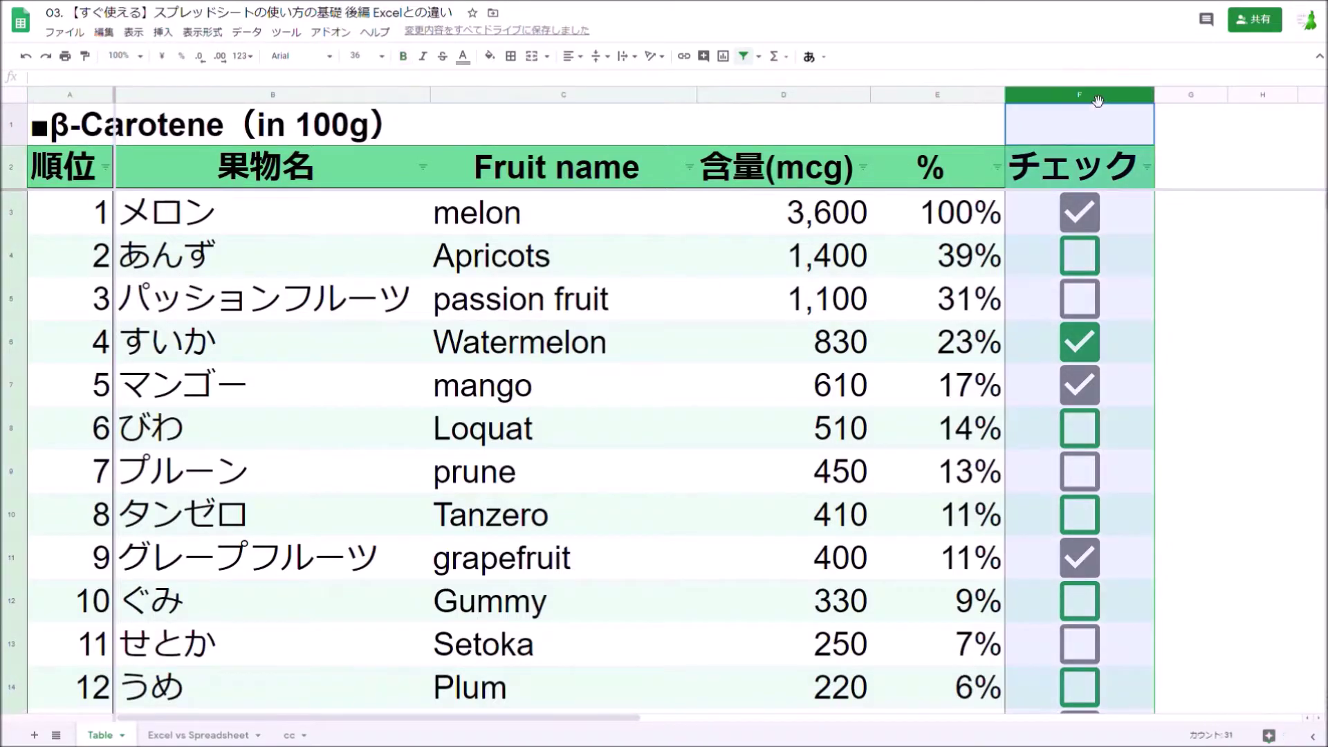
right_click(1098, 101)
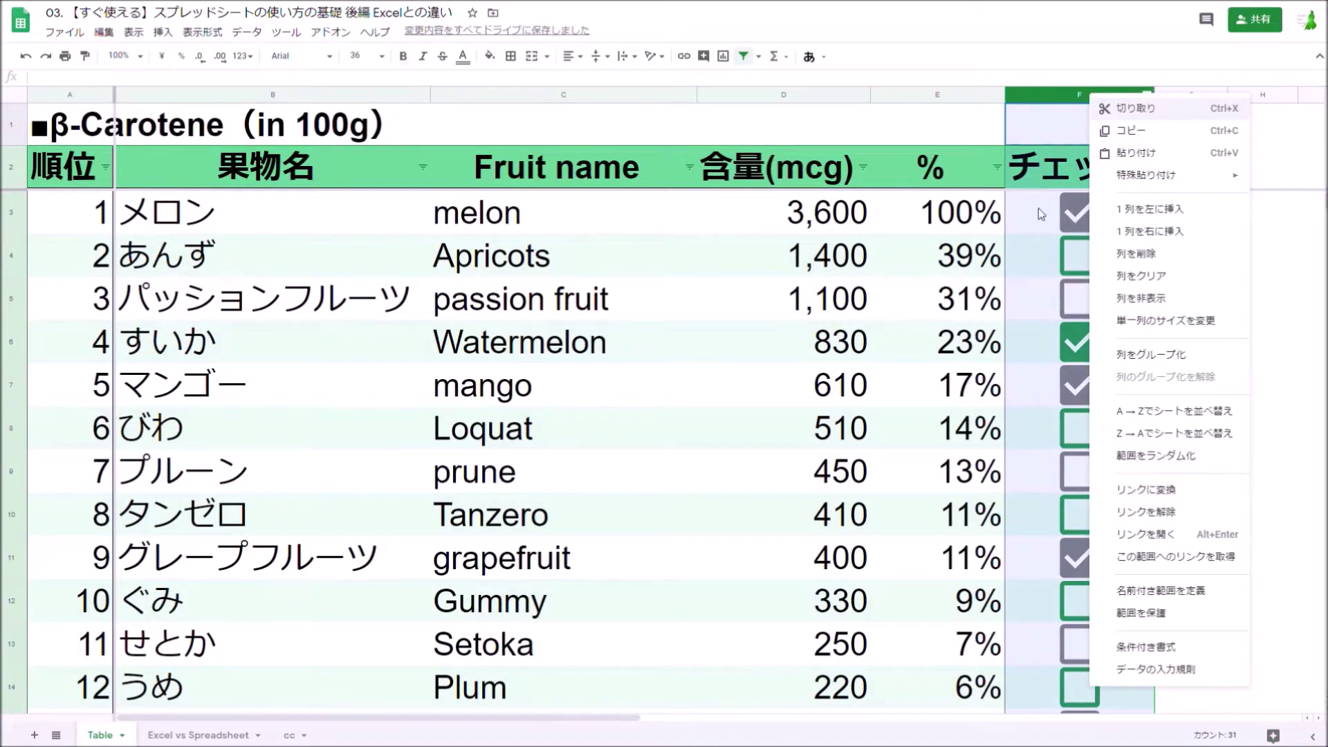
left_click(1187, 616)
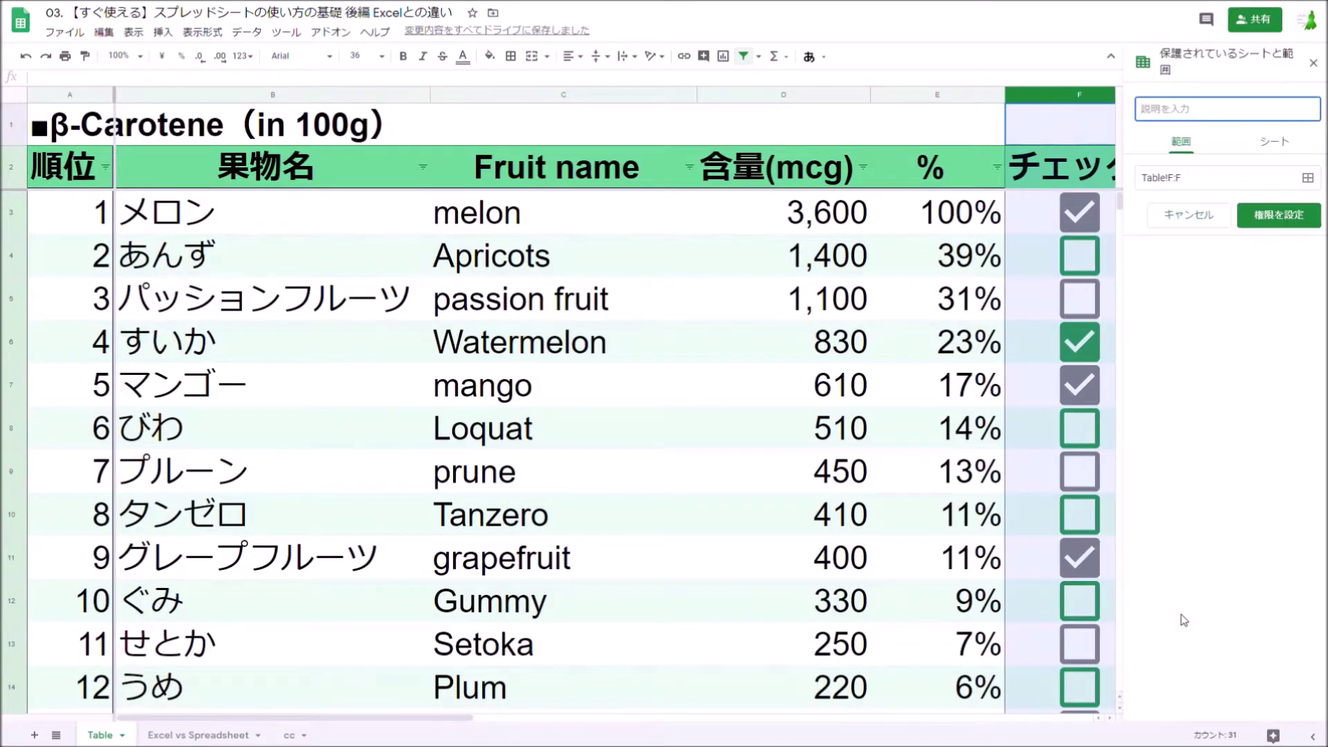
left_click(1297, 217)
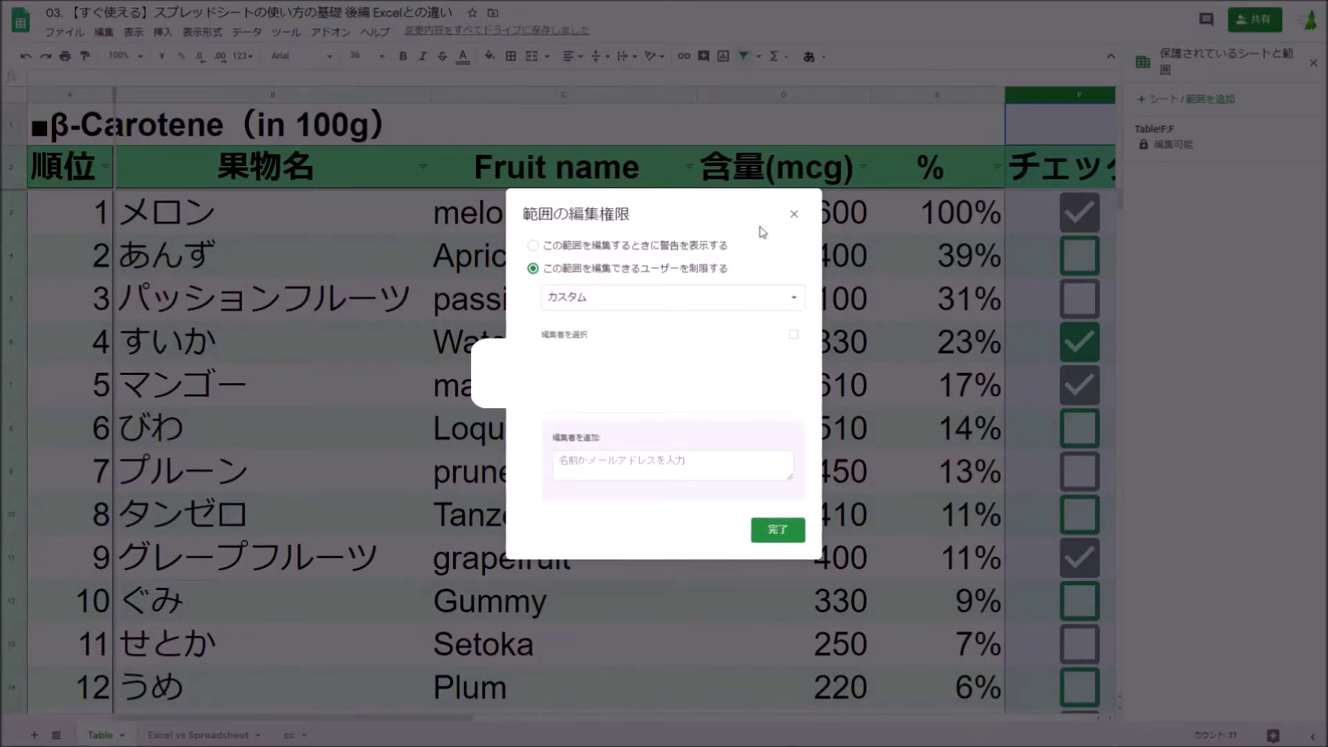
left_click(803, 533)
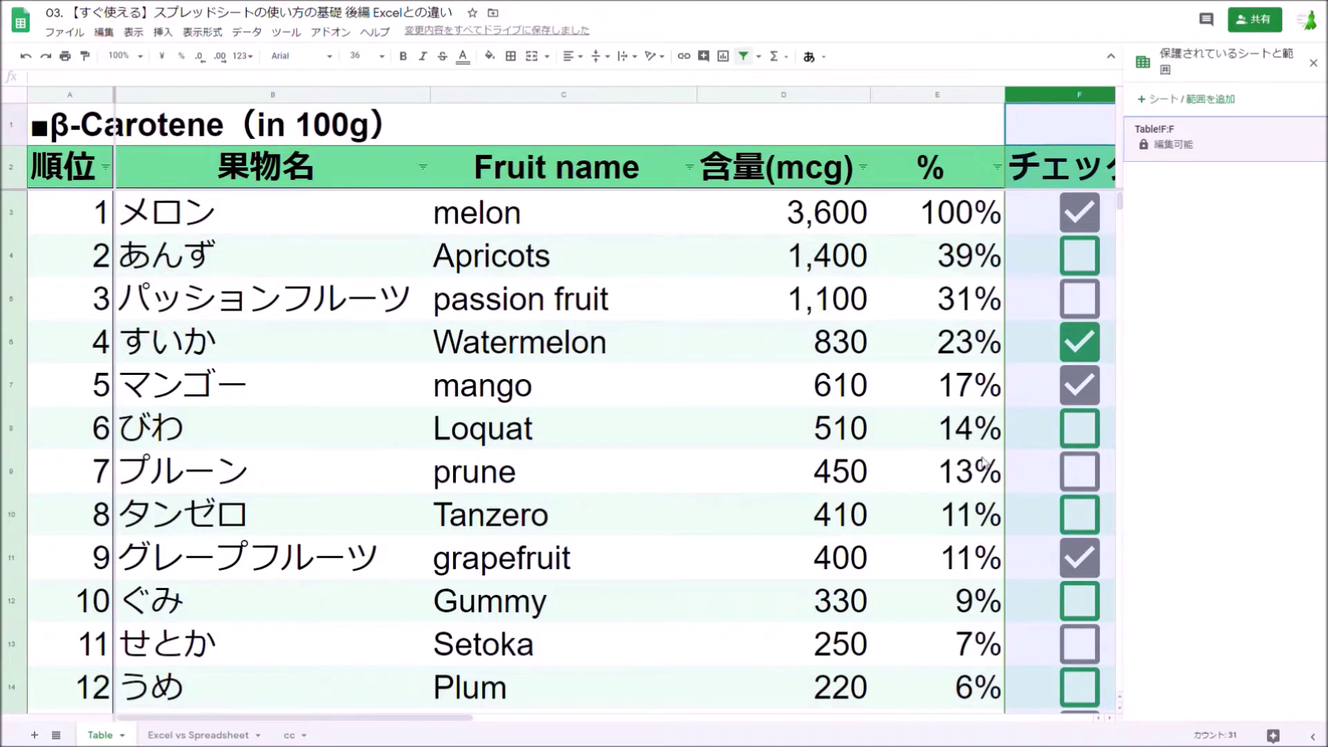
Step: Delete the Table!F:F protection and confirm its removal
left_click(1271, 156)
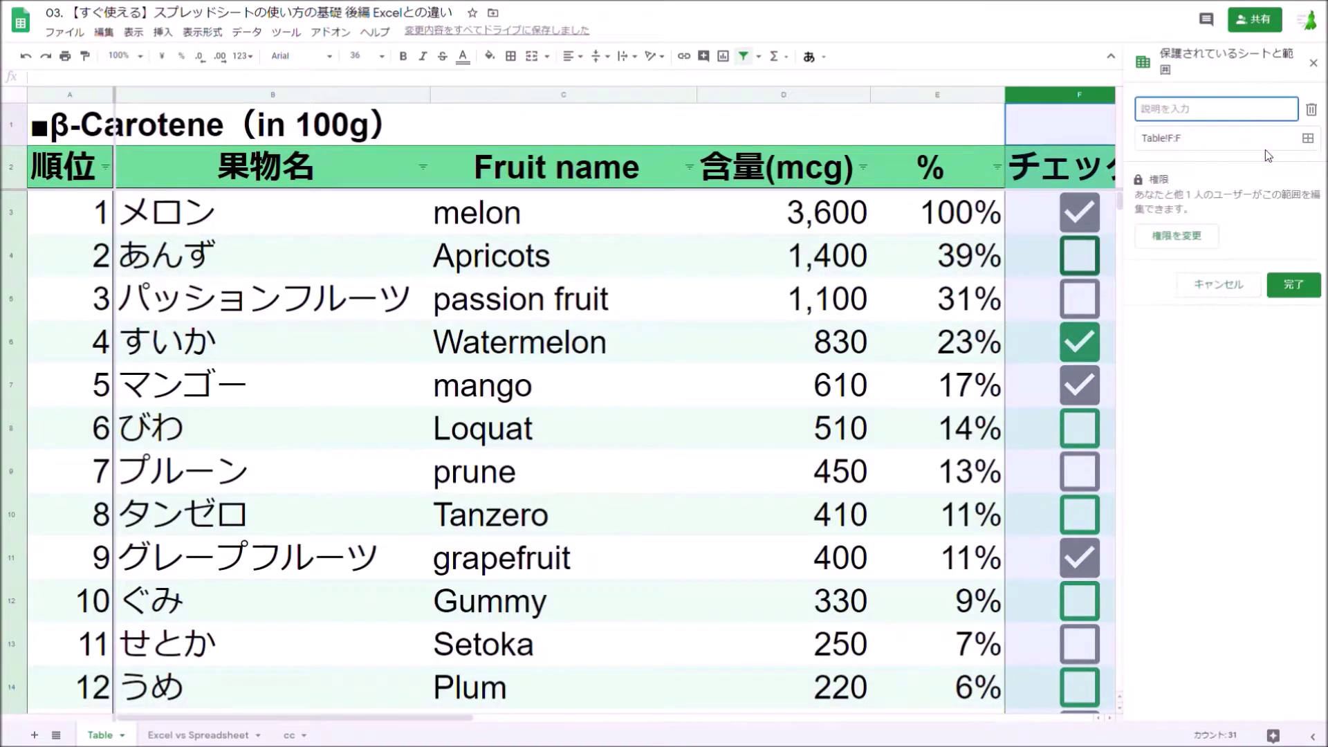
left_click(1312, 110)
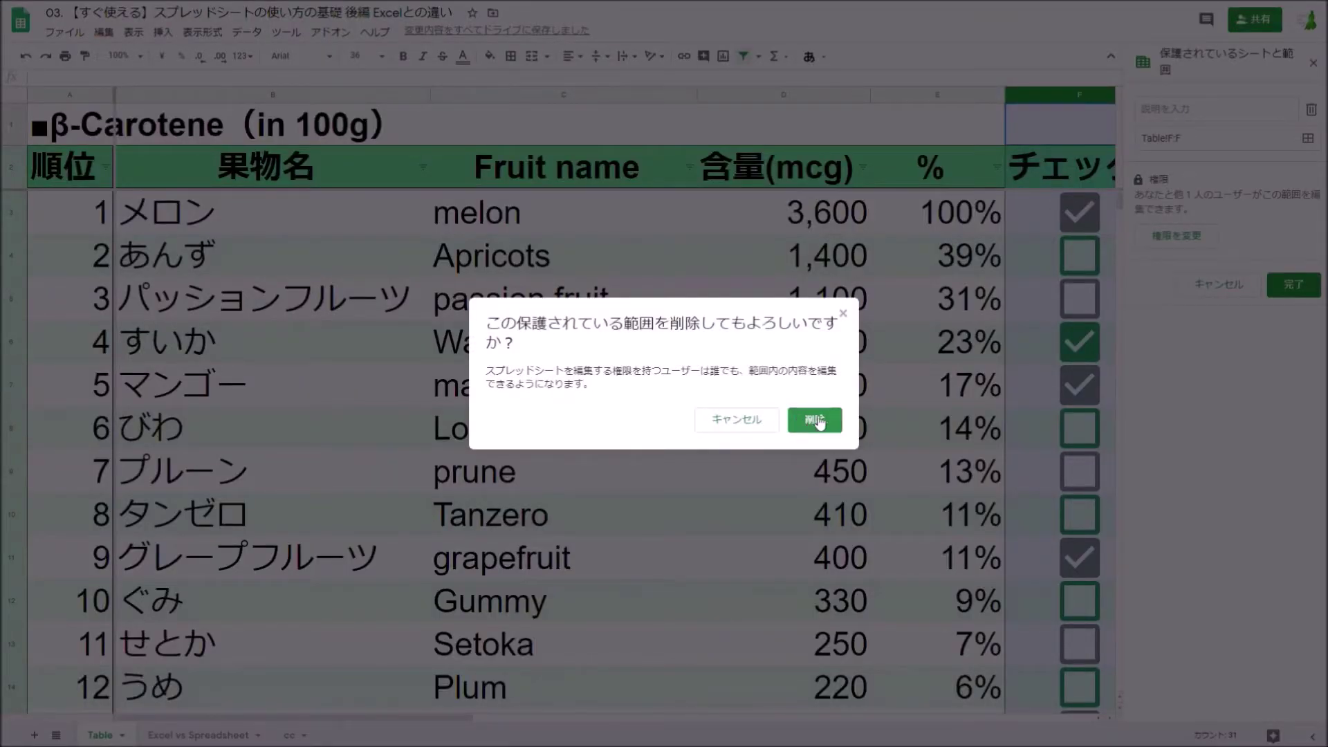
left_click(822, 427)
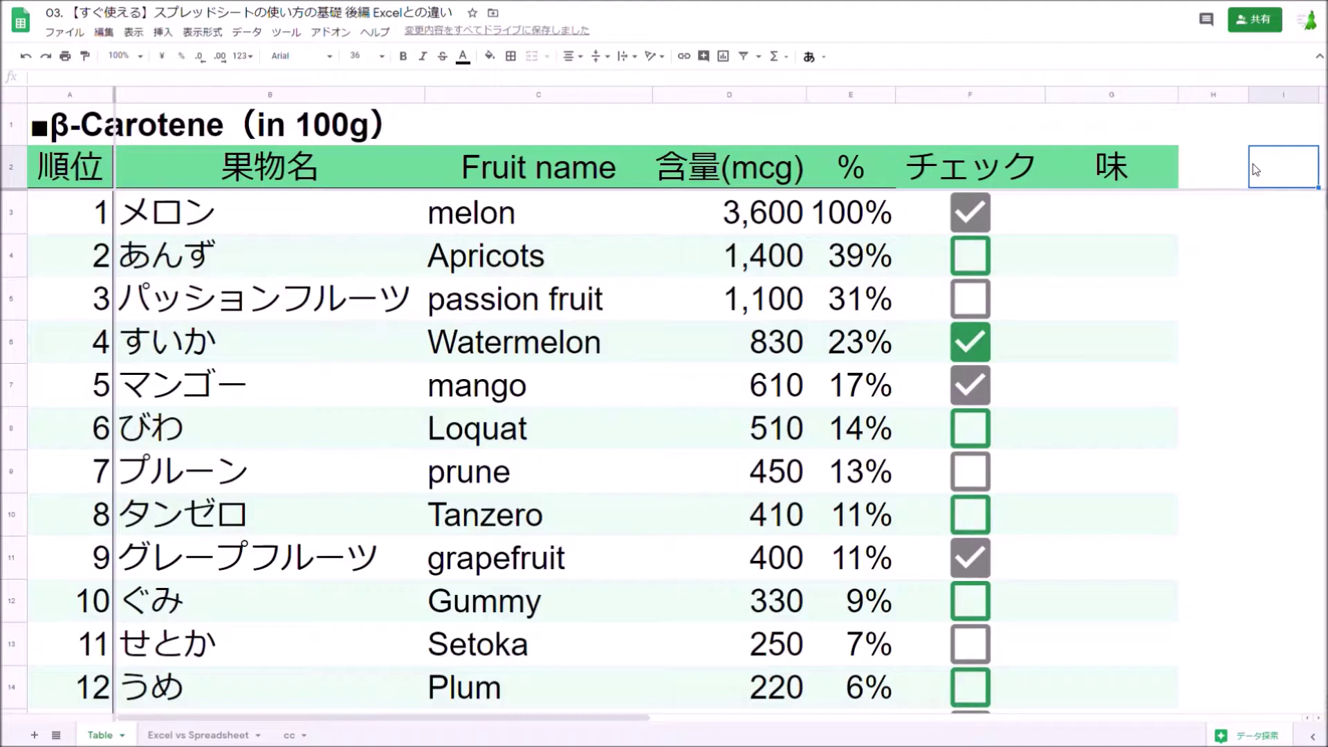
Step: Add a list-of-items data validation rule to the cells under the 味 heading
left_click(1112, 167)
key("ctrl+shift+Down")
scroll(1105, 229, "up", 6)
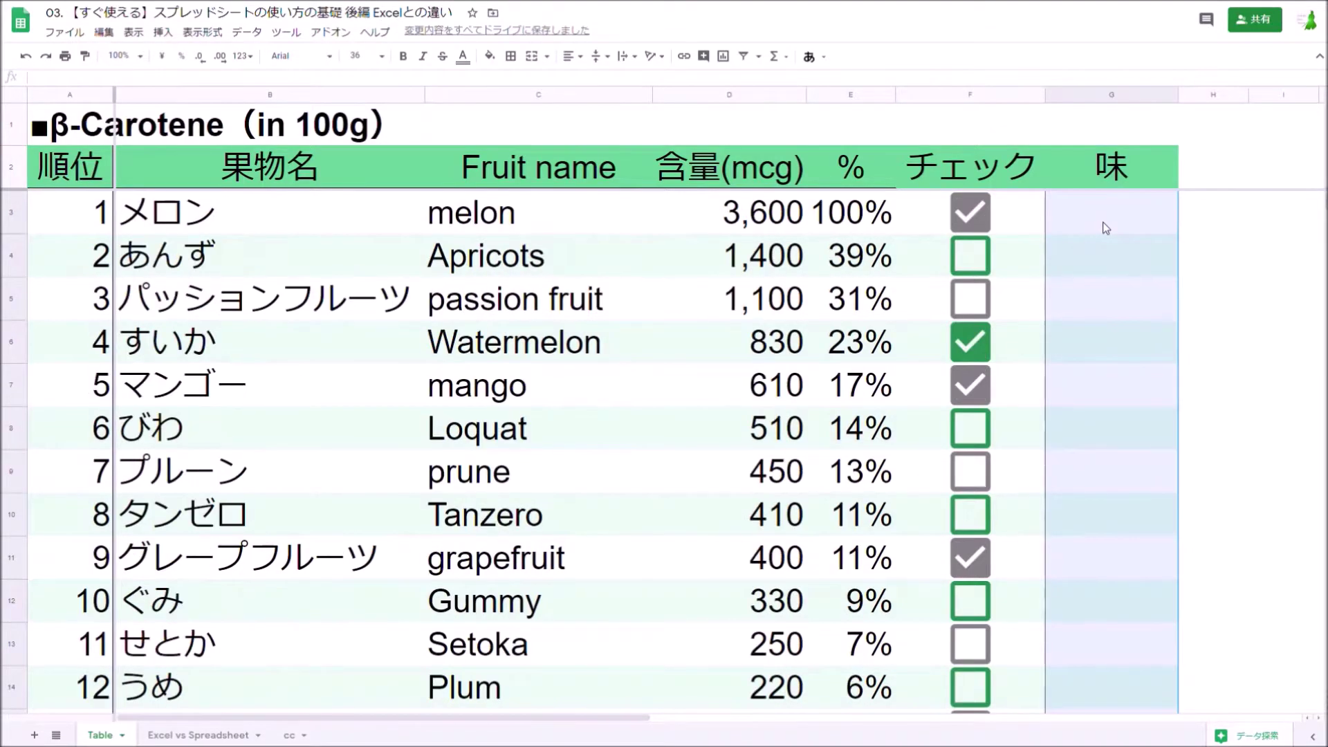
right_click(1081, 201)
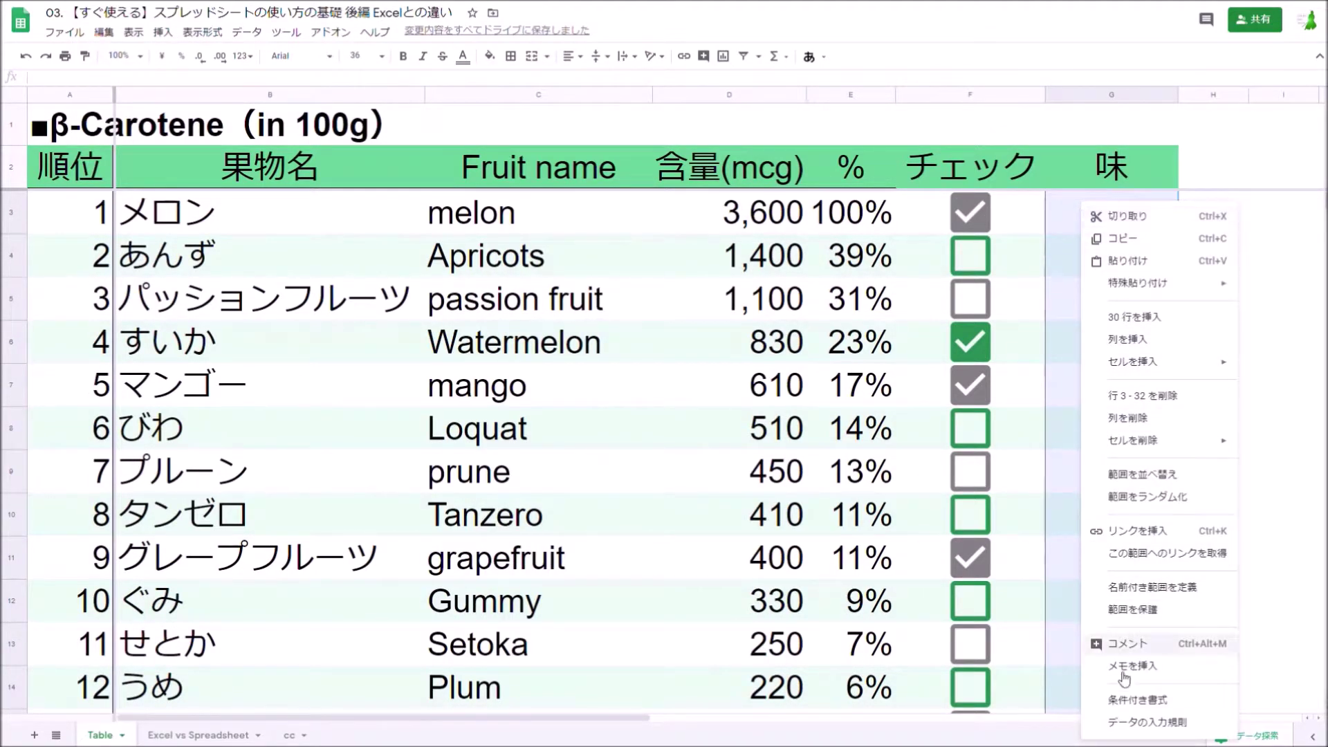
left_click(1112, 723)
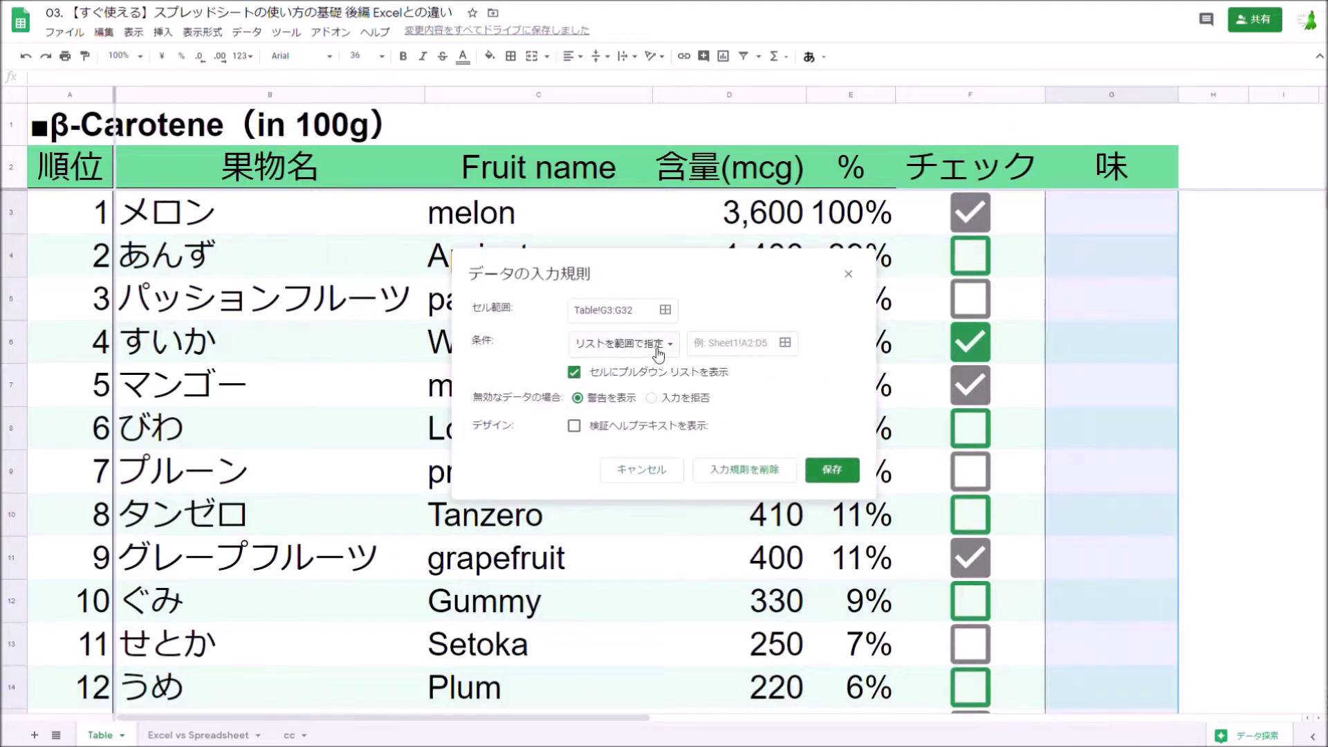
left_click(667, 355)
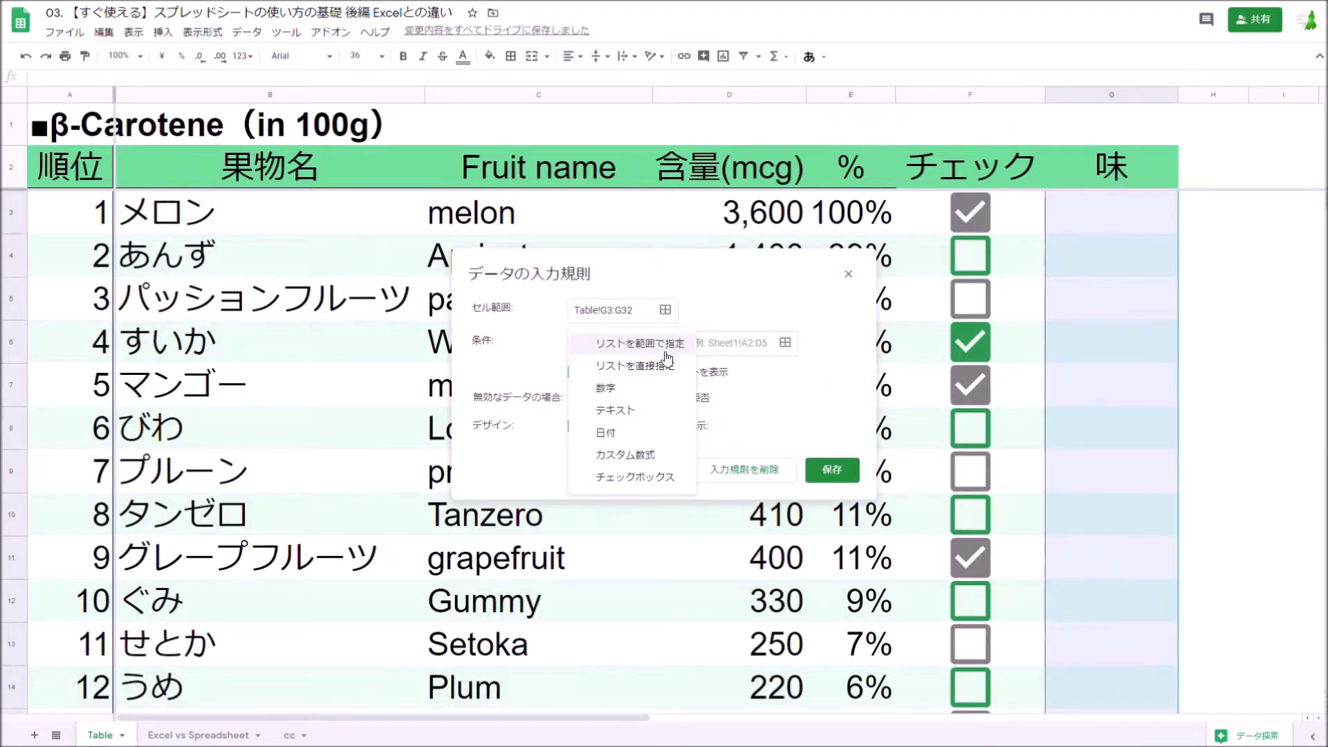
left_click(668, 370)
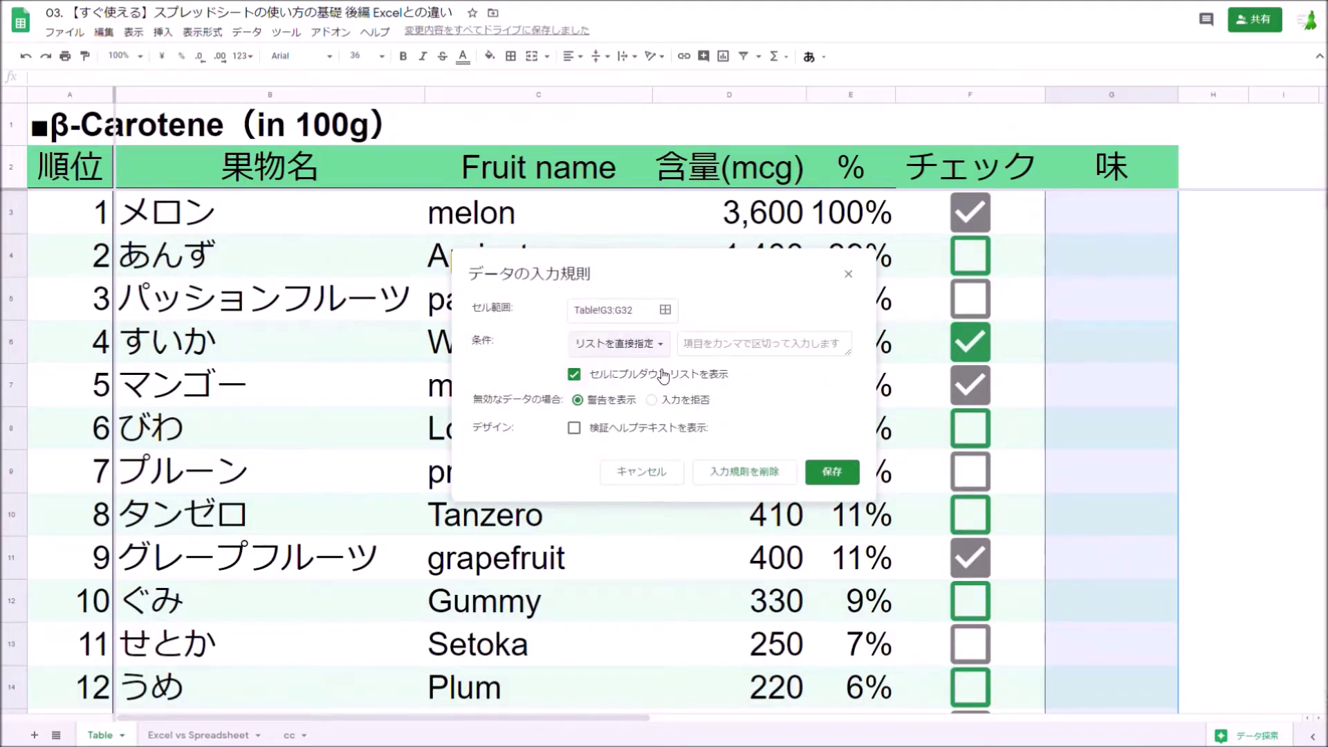
Step: Enter 美味しい, 普通, あまり美味しくない as the dropdown choices and save the rule
left_click(784, 344)
type("おいしい")
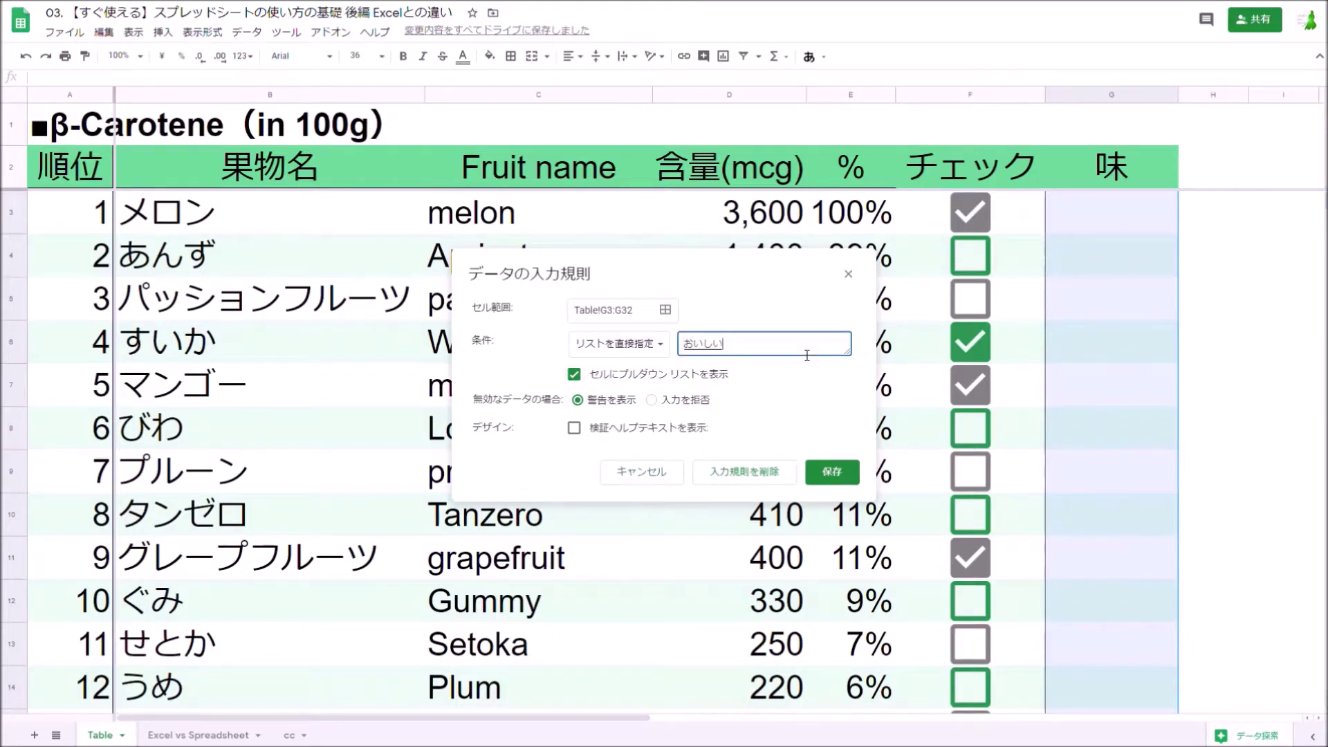
key("space")
type(",普通,")
type("mりお")
type("いしくない")
key("space")
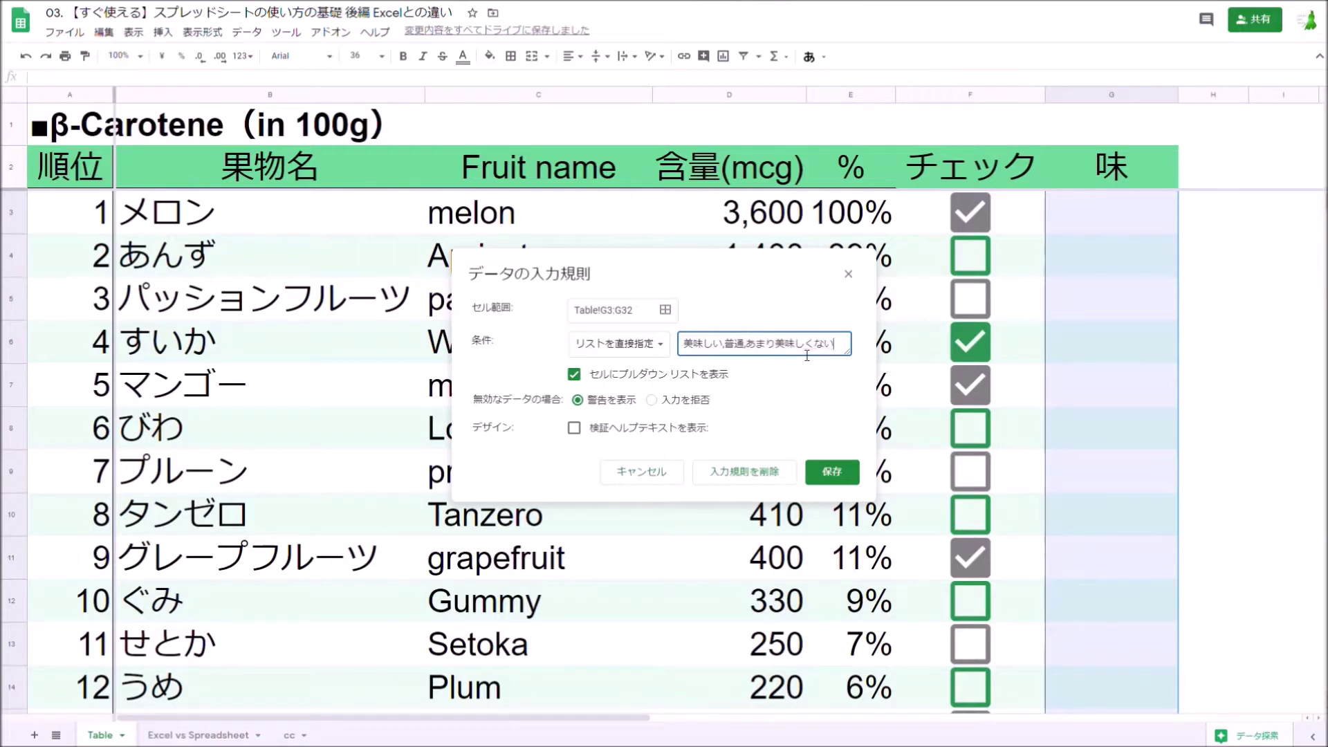
left_click(847, 475)
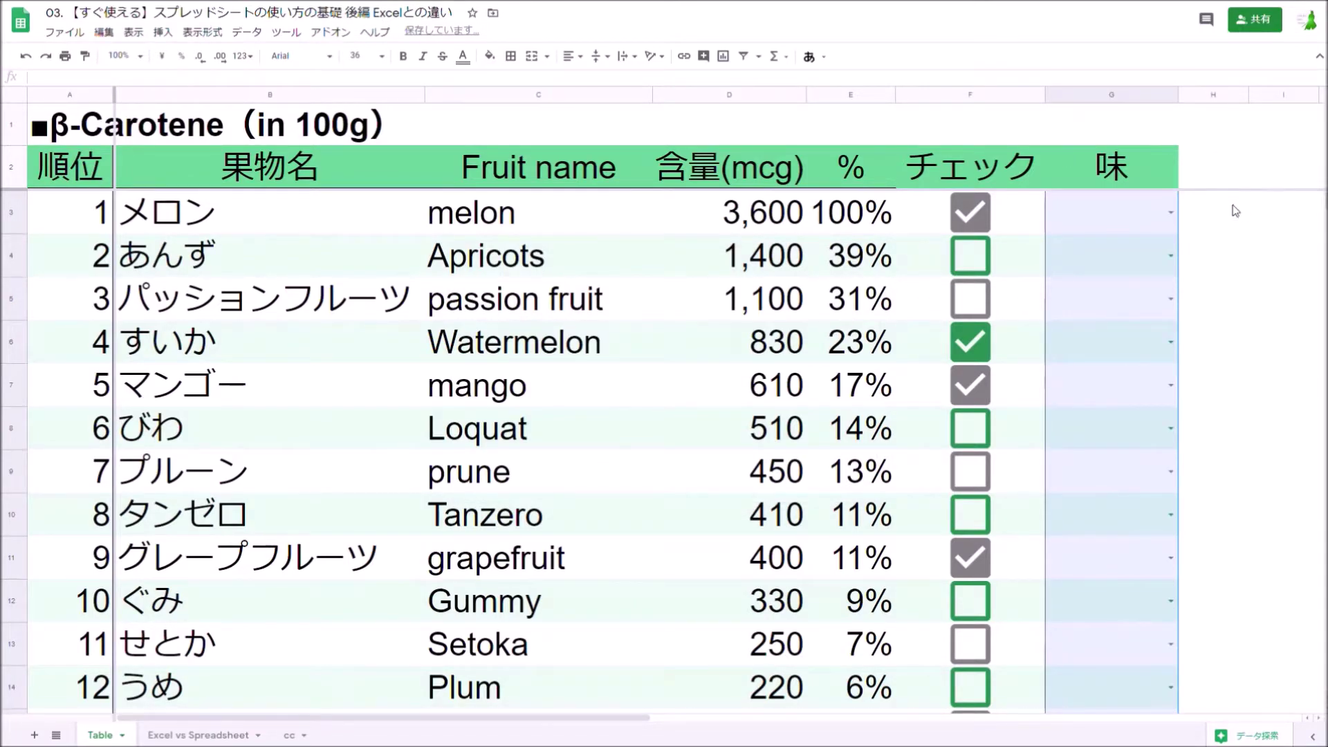
Step: Set melon's taste in G3 to 美味しい, then move on to G4's choices
left_click(1189, 229)
left_click(1171, 214)
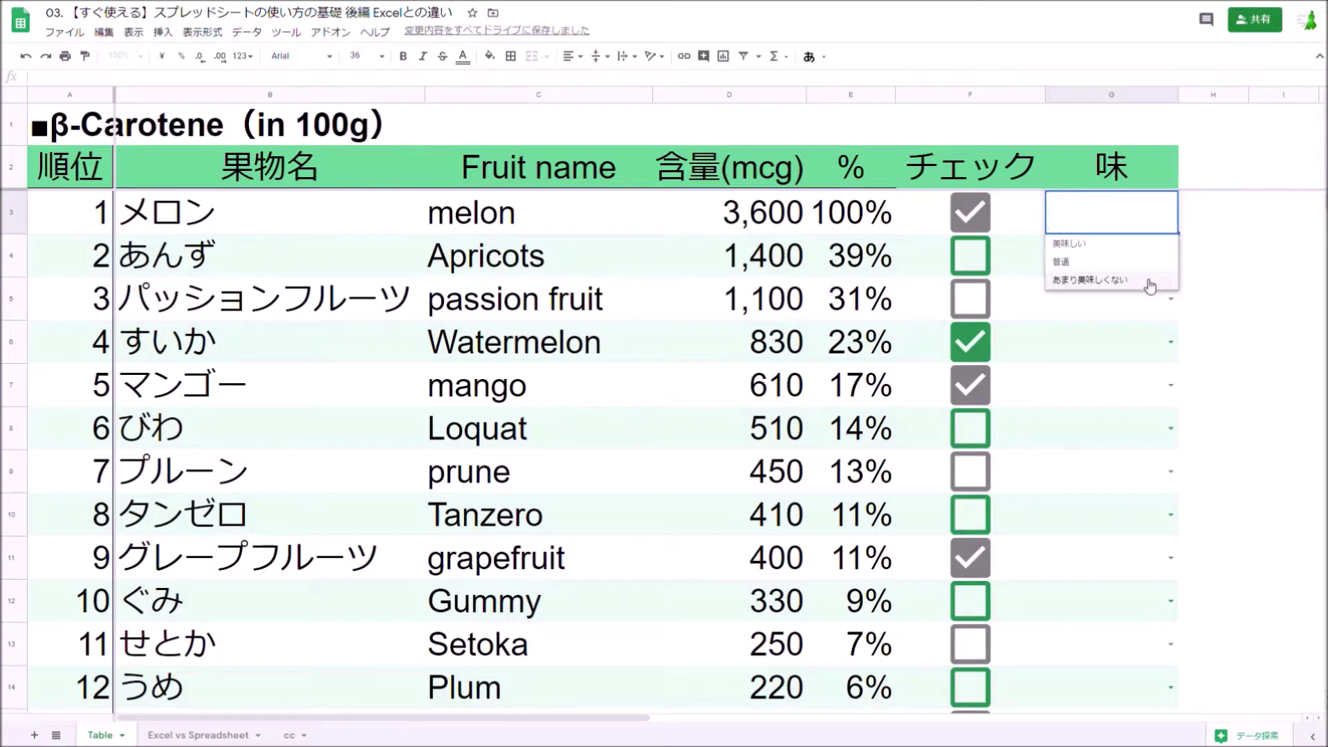
left_click(1149, 251)
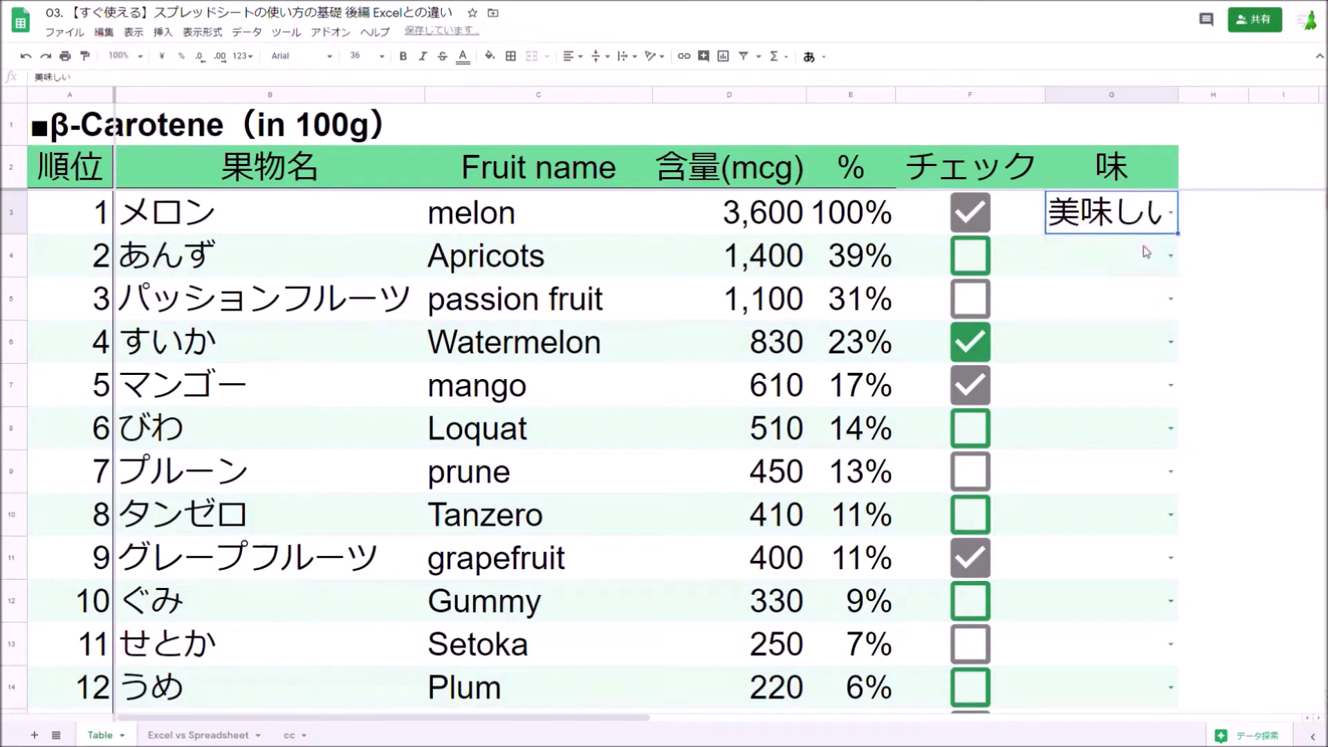
left_click(1170, 256)
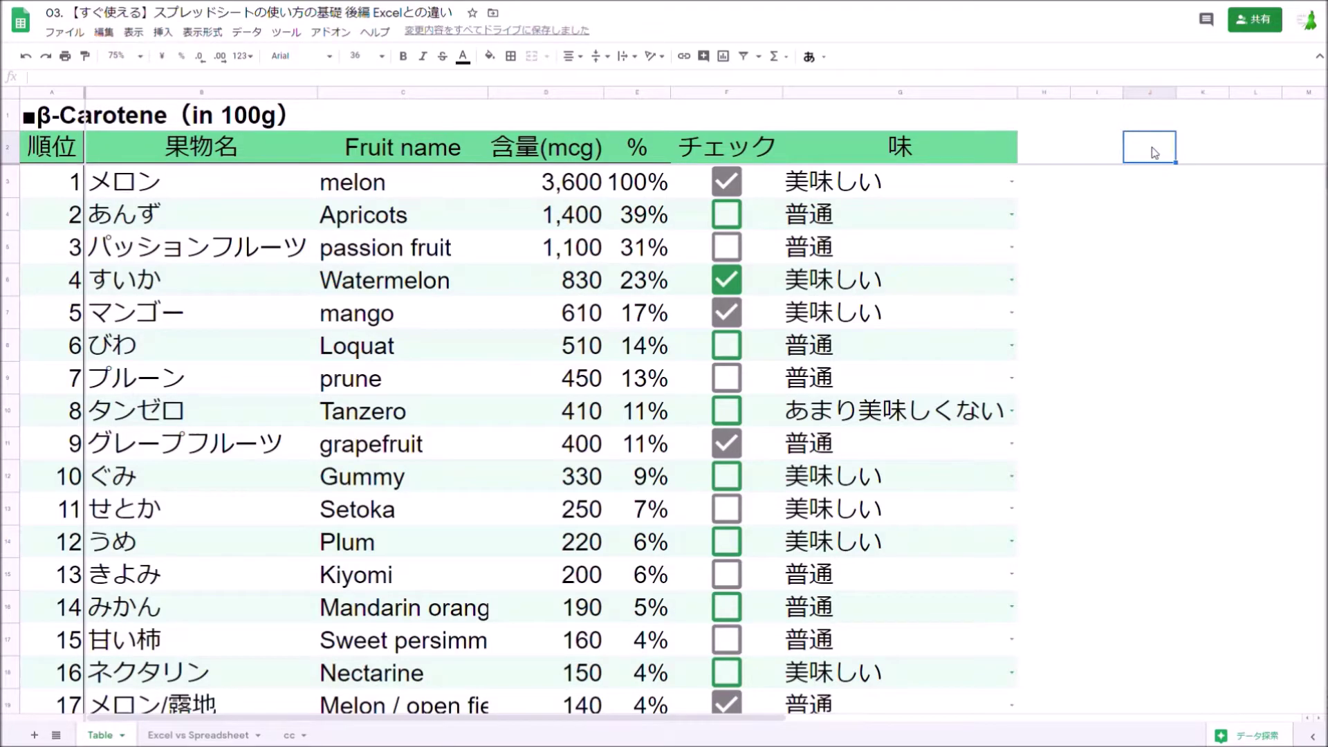
Step: Post a comment '1位を100%とした割合' on the % header in E2, then resolve it
right_click(624, 150)
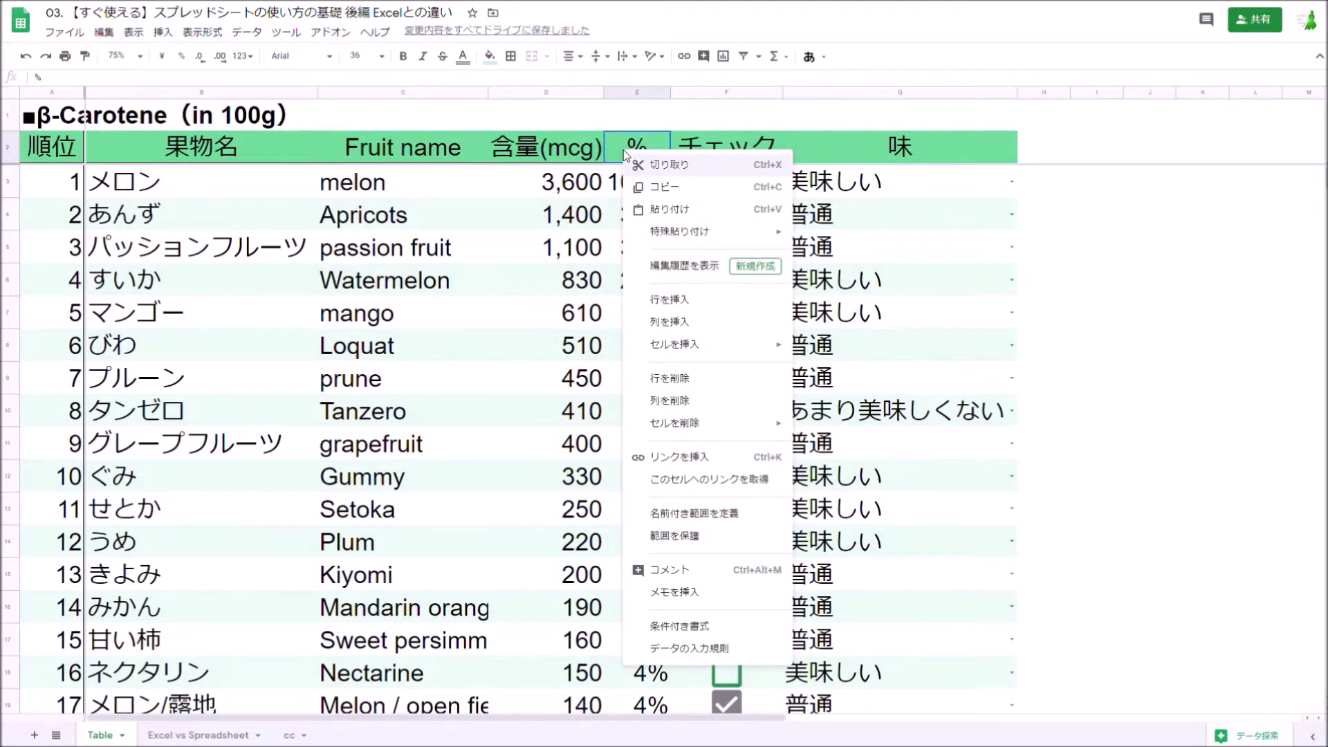
left_click(750, 574)
type("1位を100%とした割合")
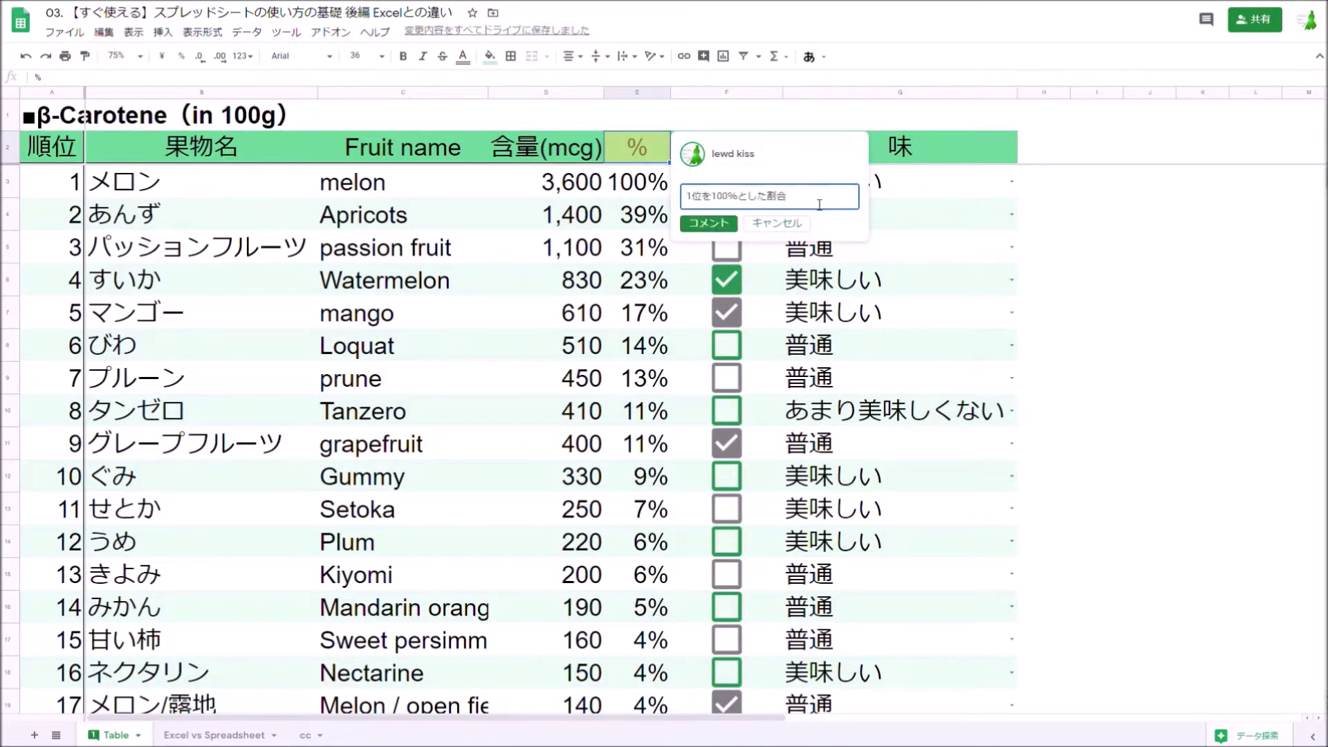
left_click(723, 225)
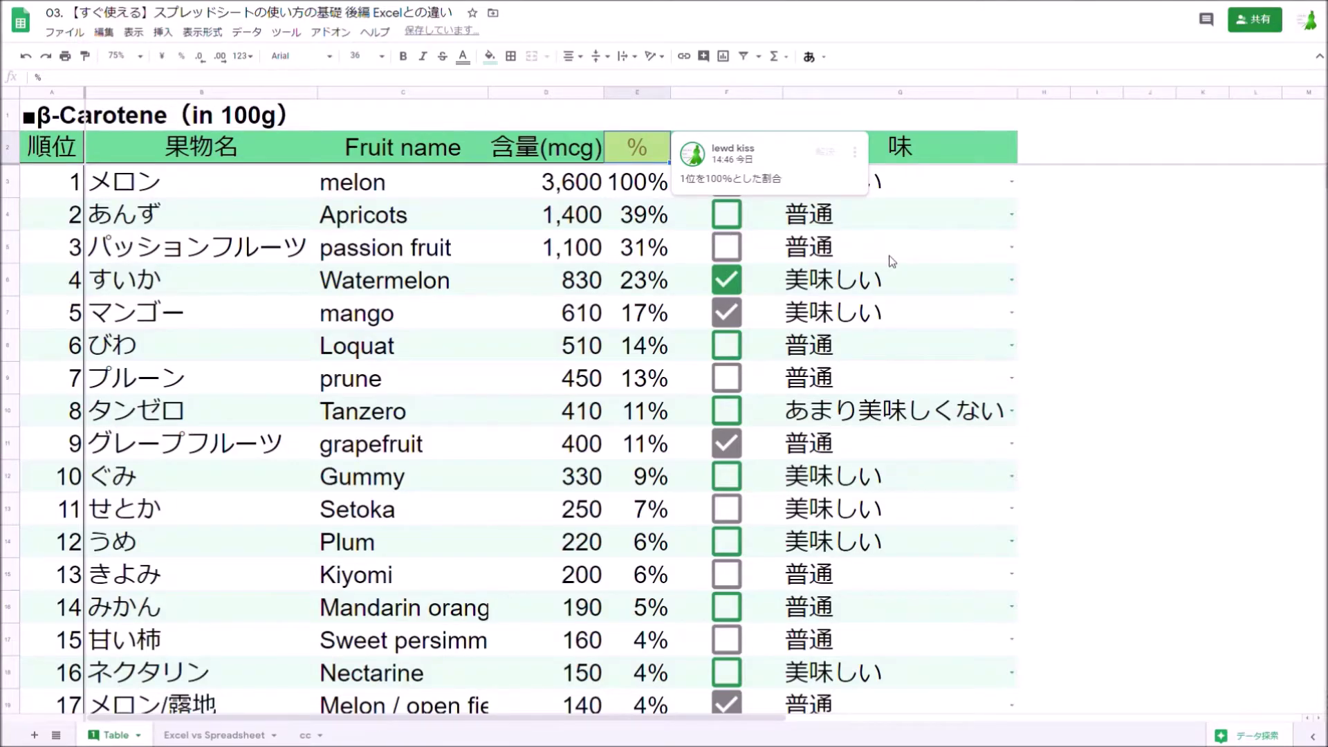
left_click(742, 222)
type("@")
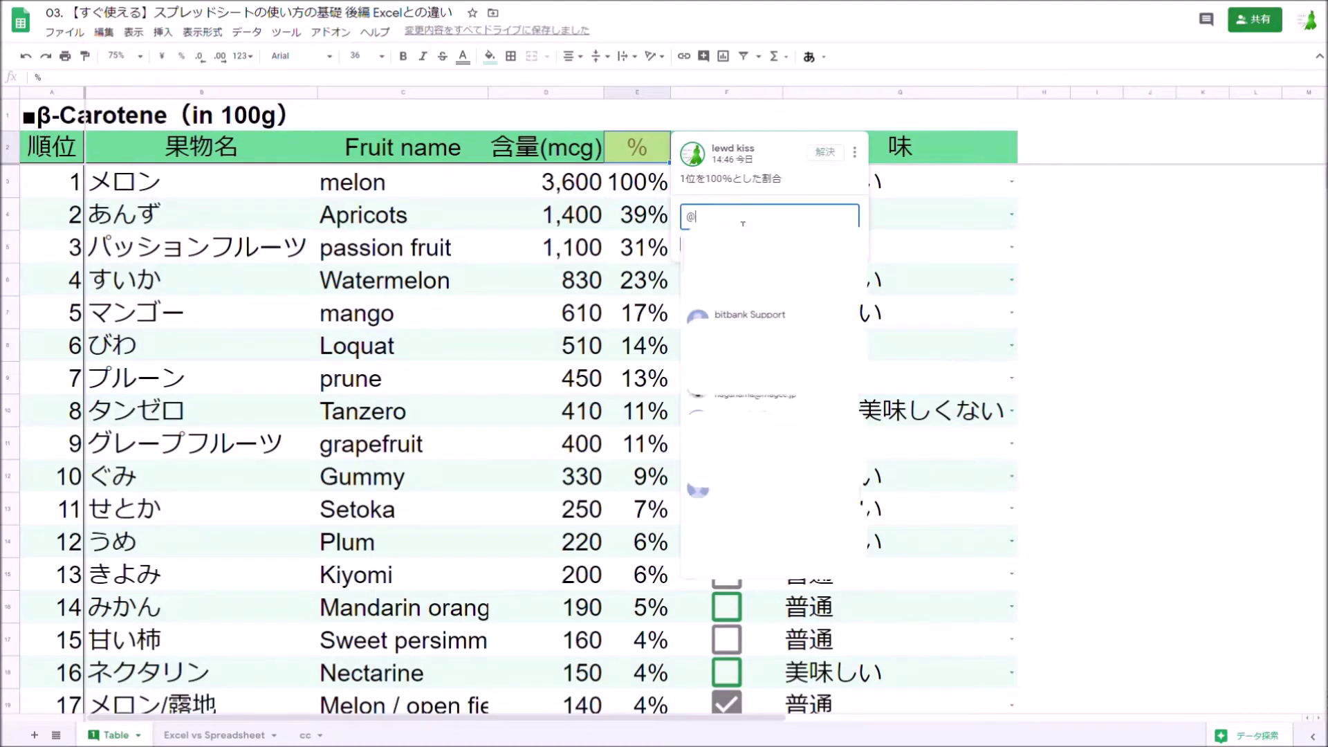
key("BackSpace")
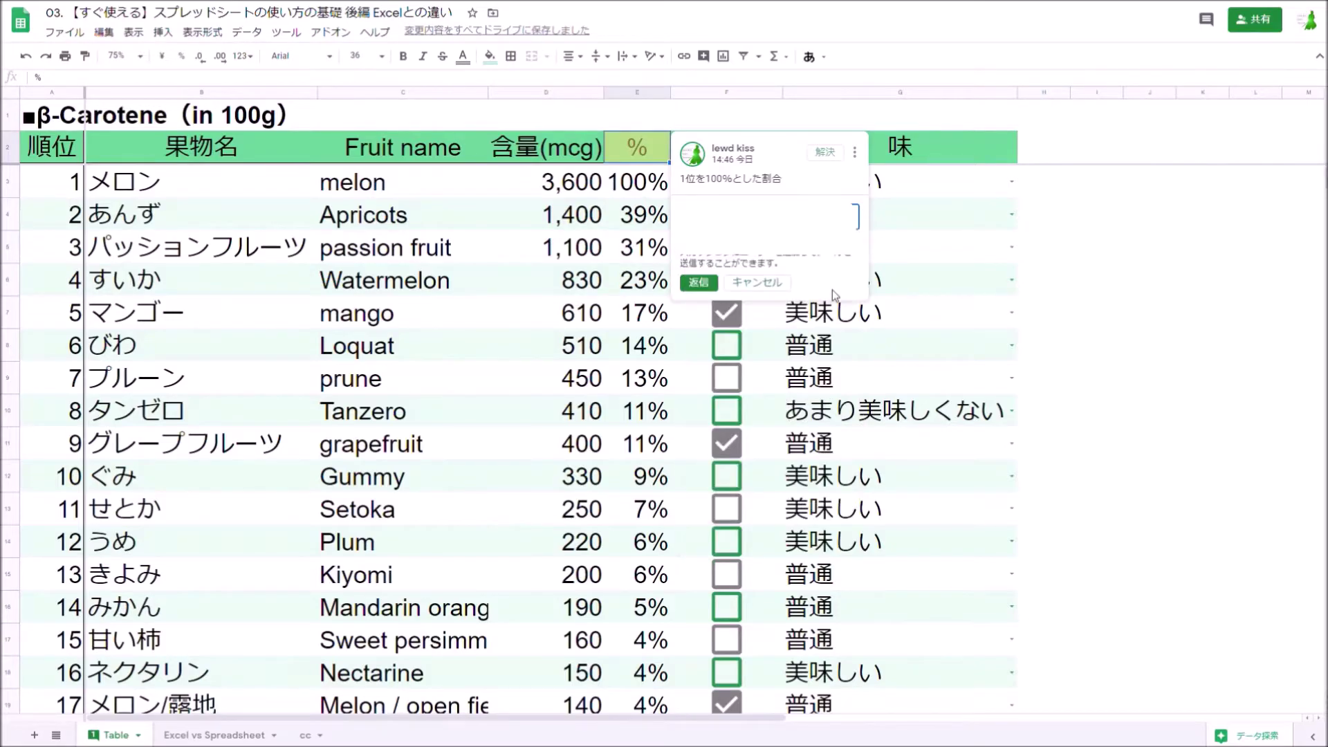
left_click(712, 284)
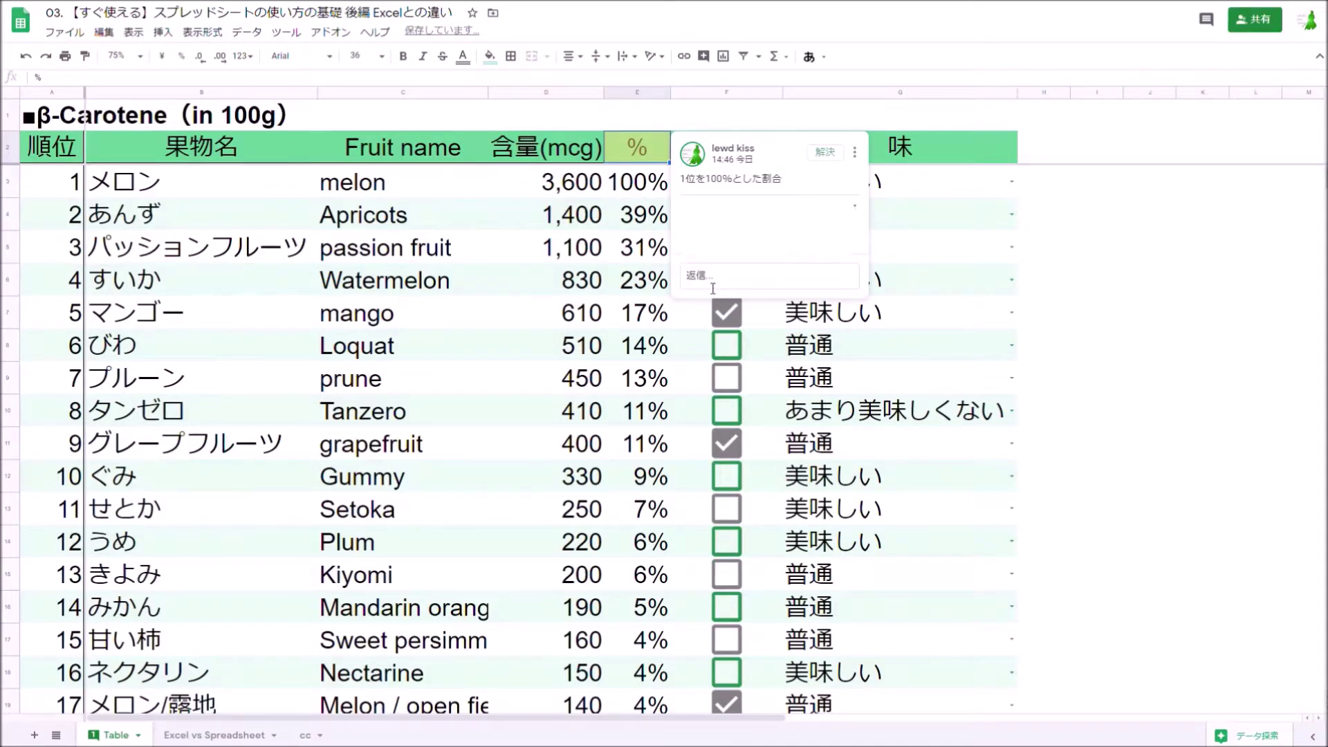
left_click(835, 156)
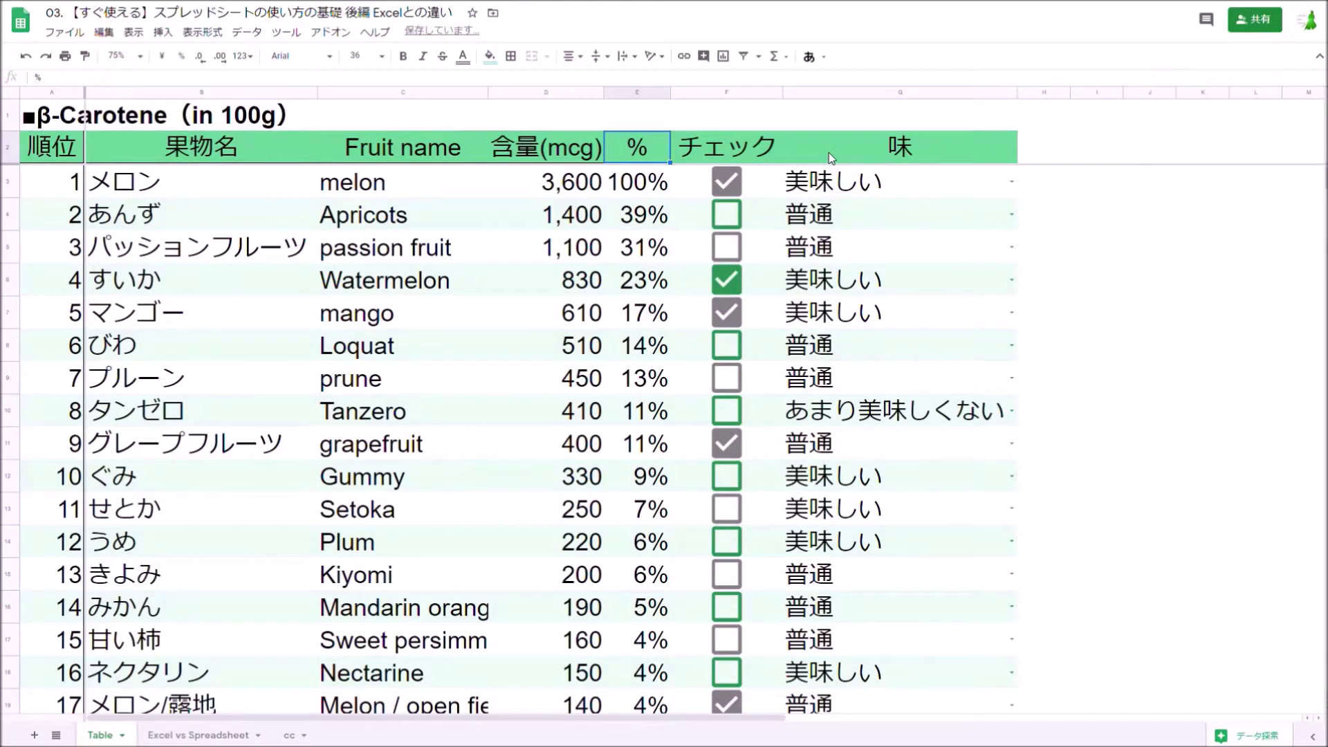
Step: Add the note '1位を100%とした割合' to the % header, then select the whole fruit table
right_click(648, 148)
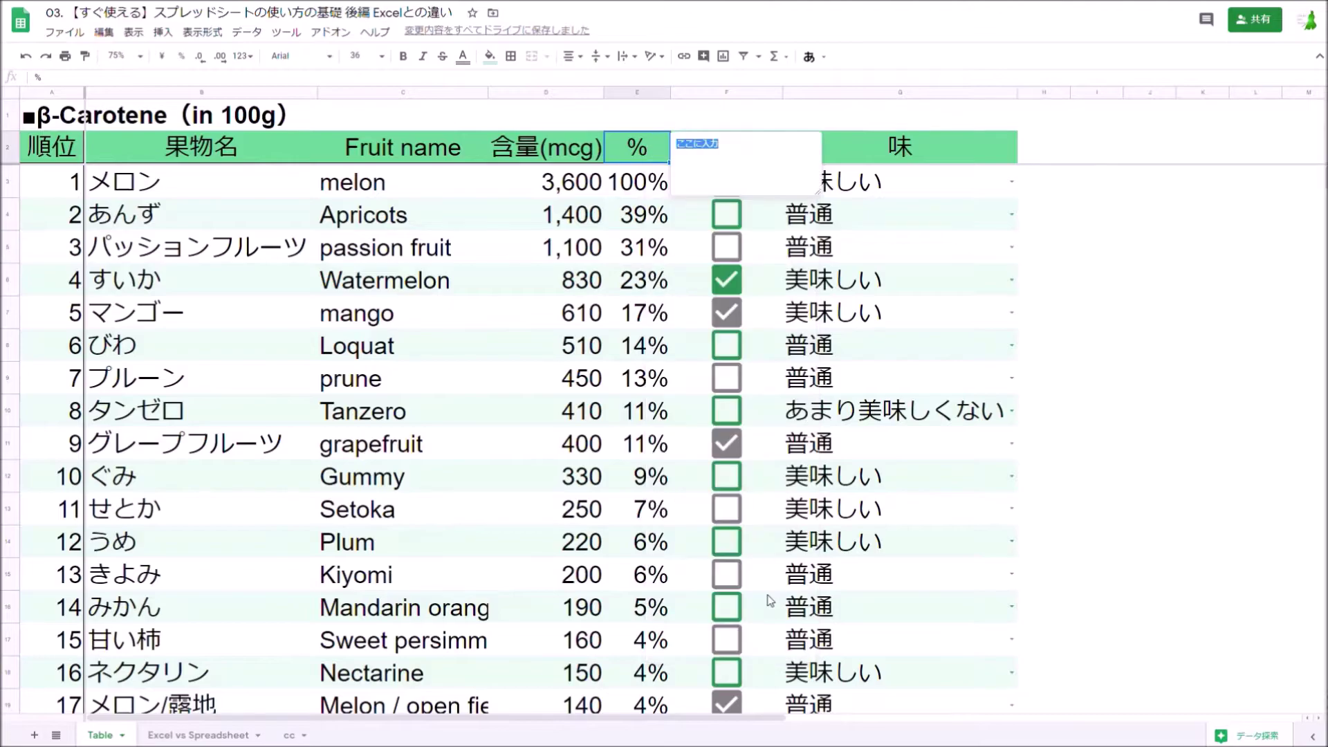
left_click(768, 589)
type("1位を100%とした割合")
left_click(747, 115)
mouse_move(637, 147)
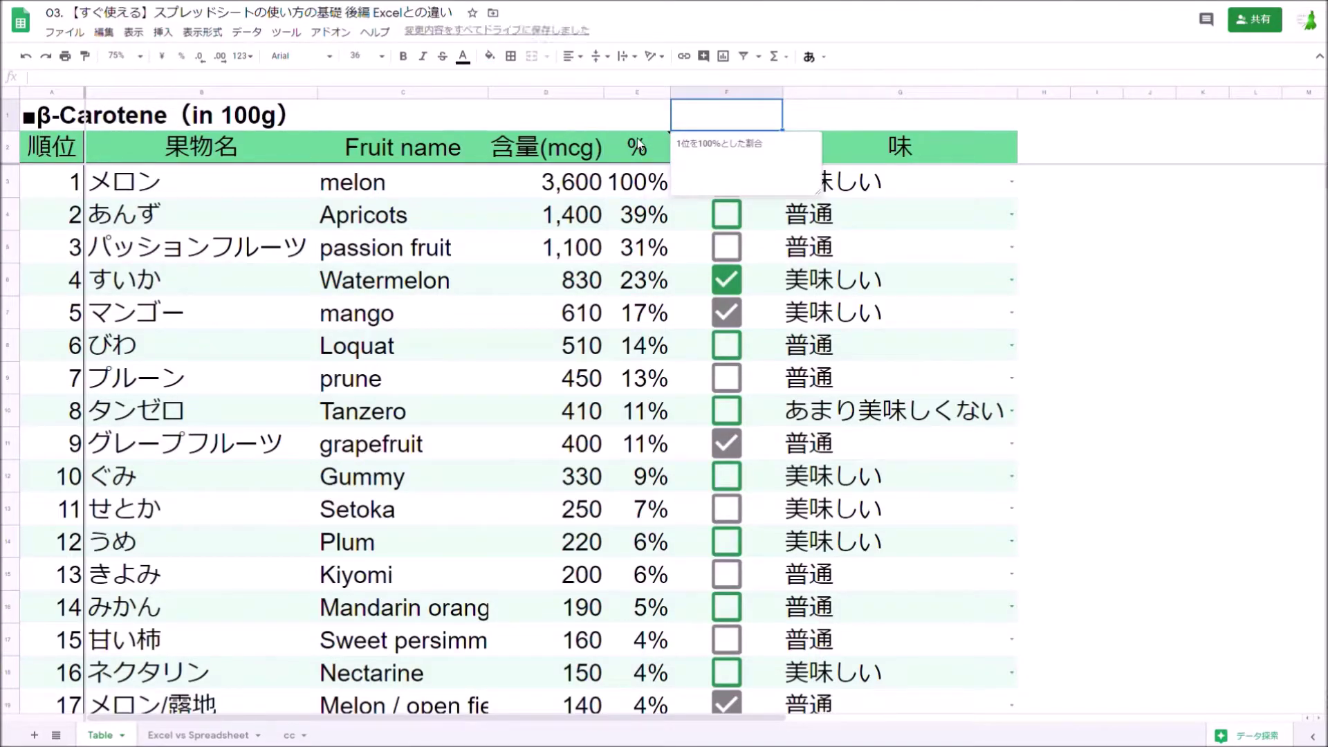
left_click(45, 148)
key("ctrl+shift+End")
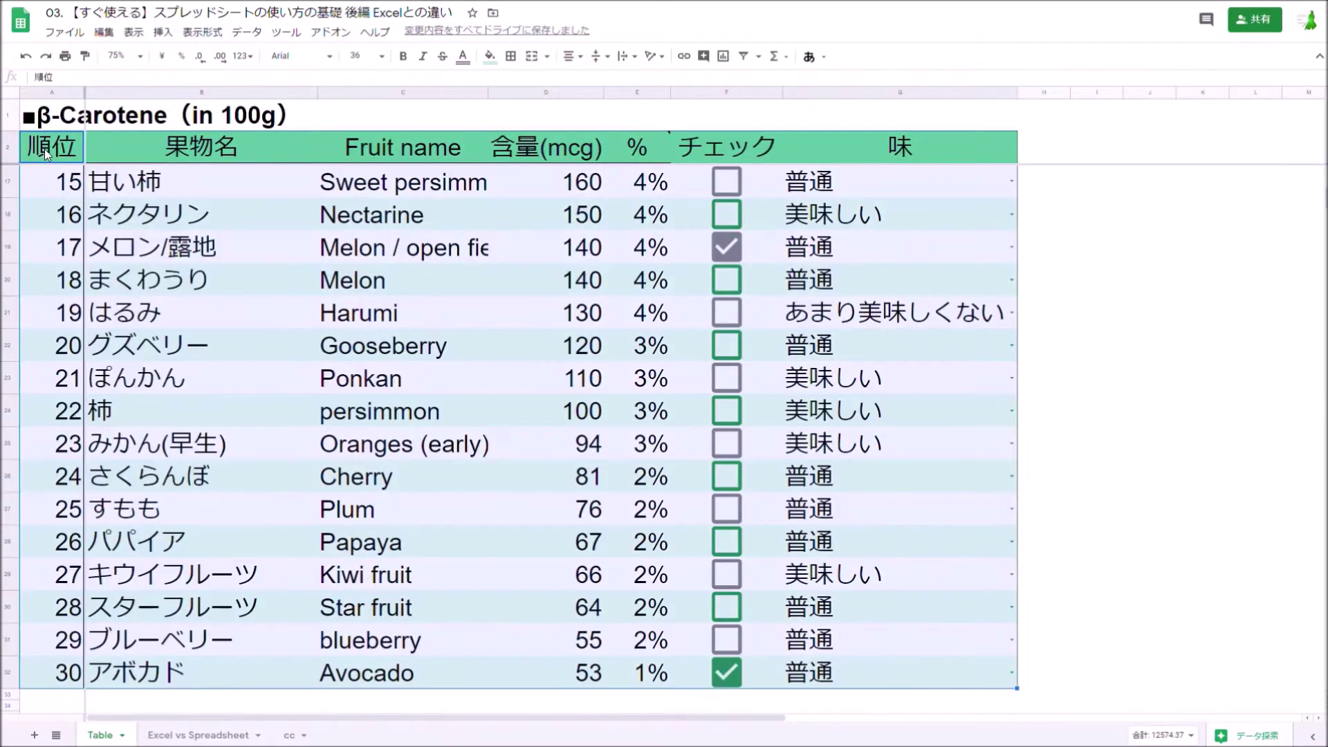
scroll(664, 520, "up", 5)
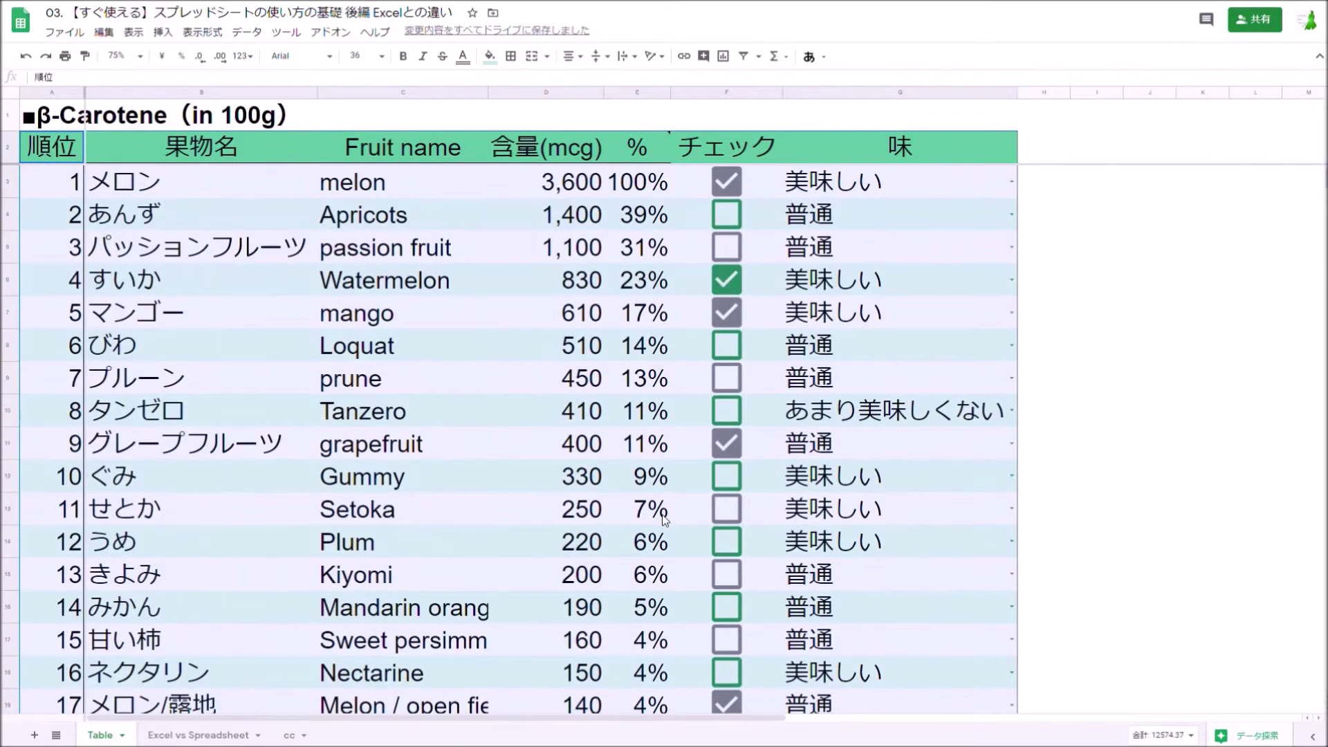
left_click(162, 31)
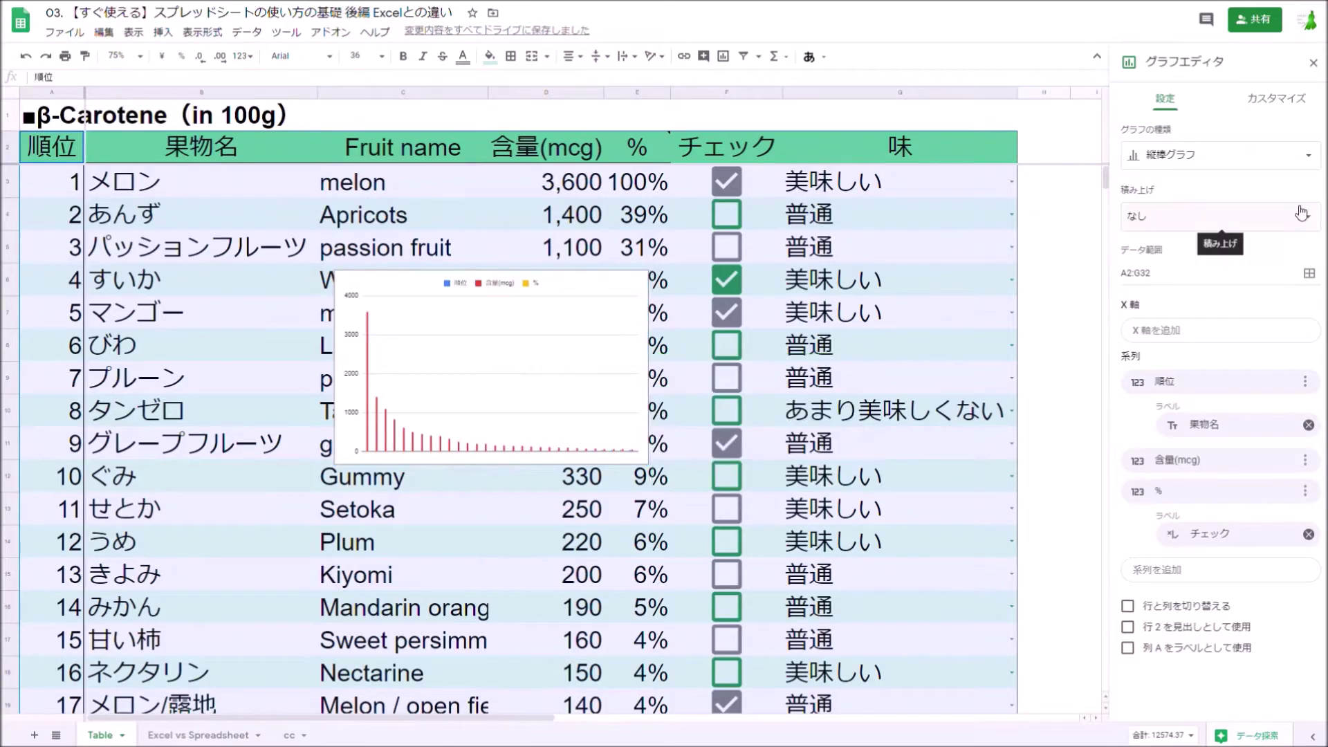
left_click(1308, 164)
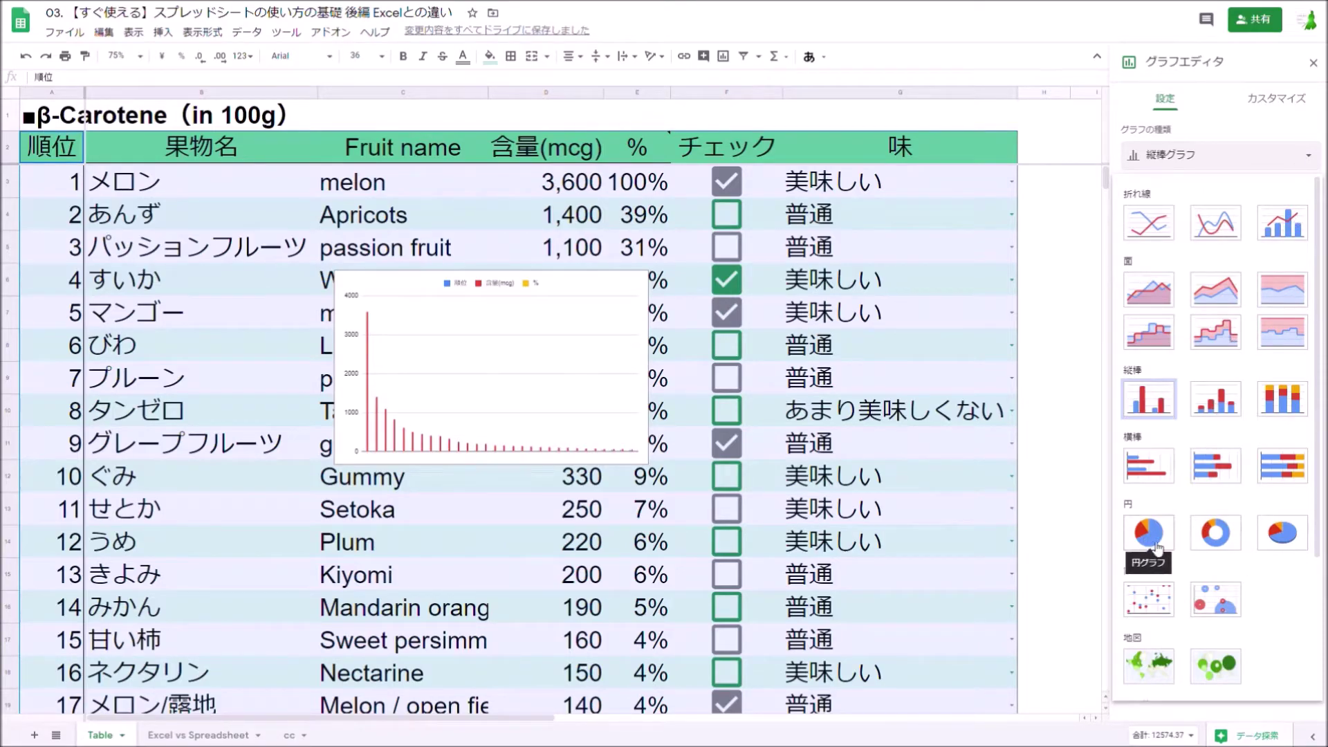
scroll(1251, 602, "down", 2)
key("Escape")
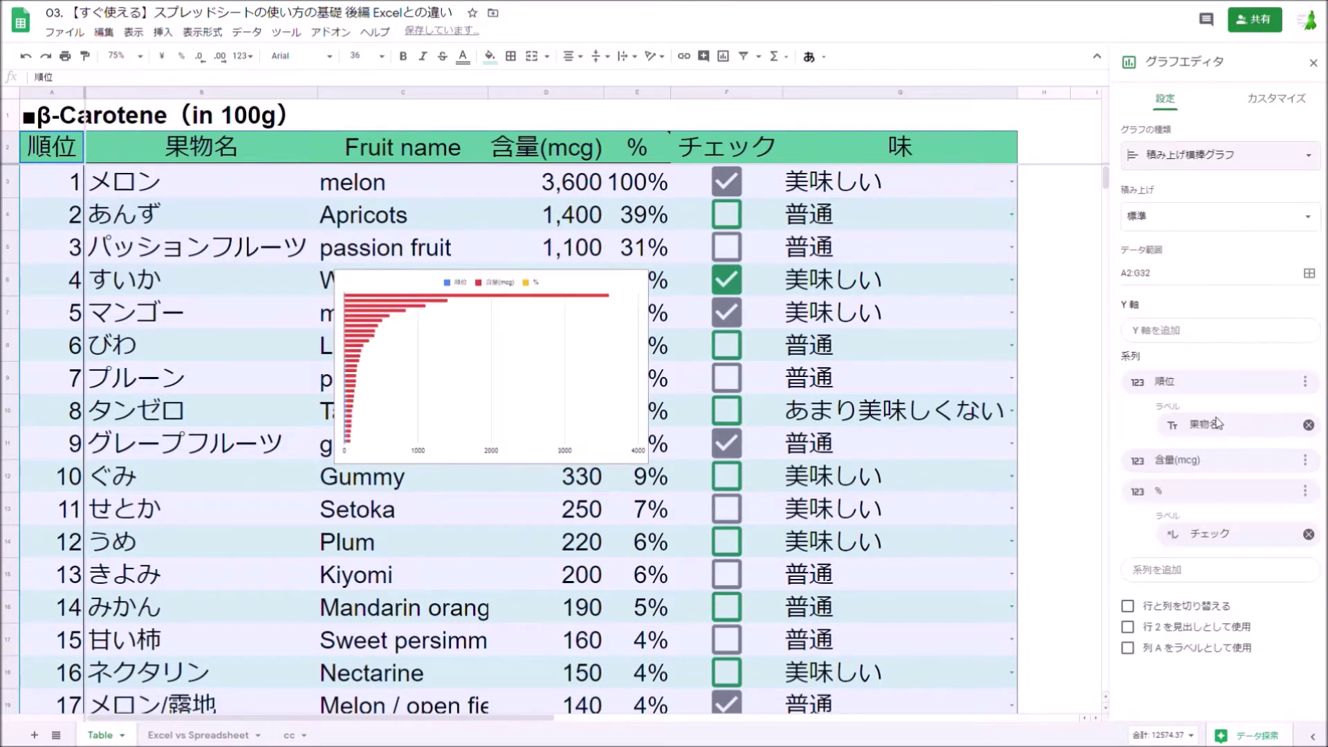
key("Delete")
left_click(1242, 154)
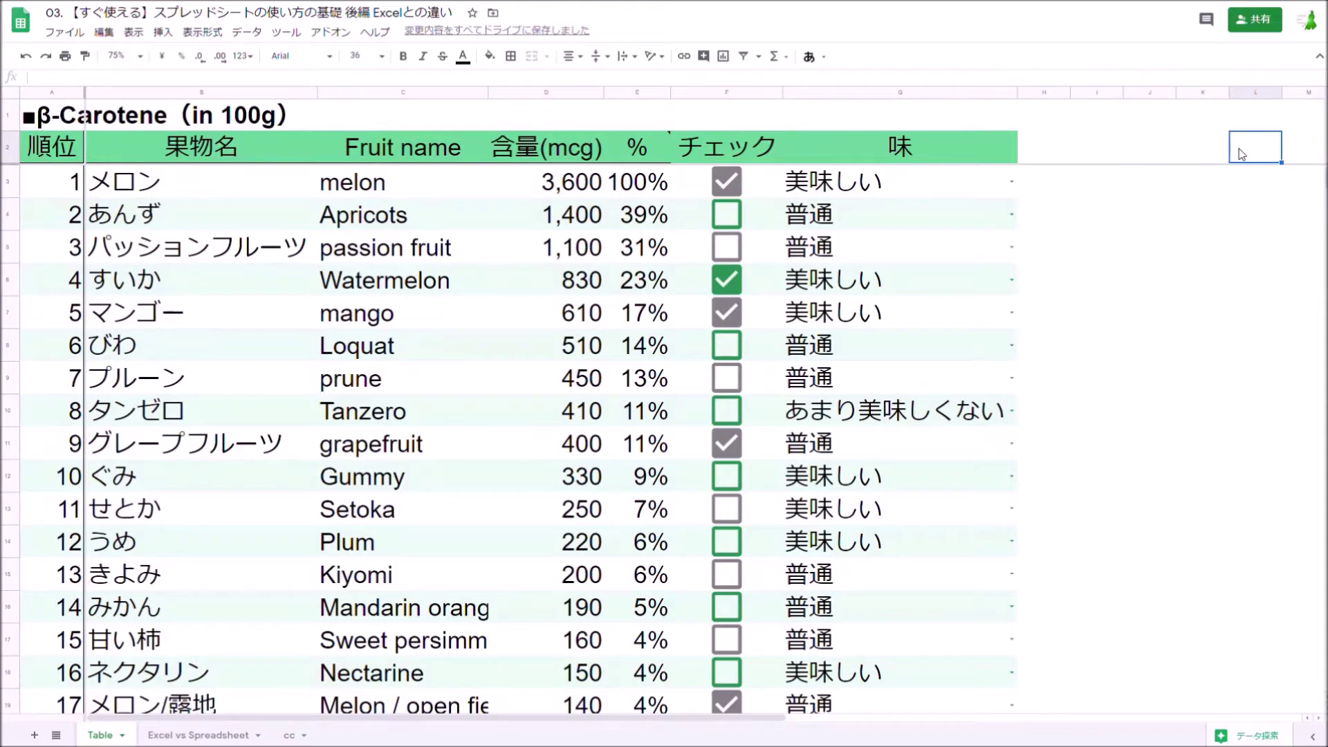
Step: Start a conditional format rule on column D for values greater than or equal to 1000
left_click(562, 94)
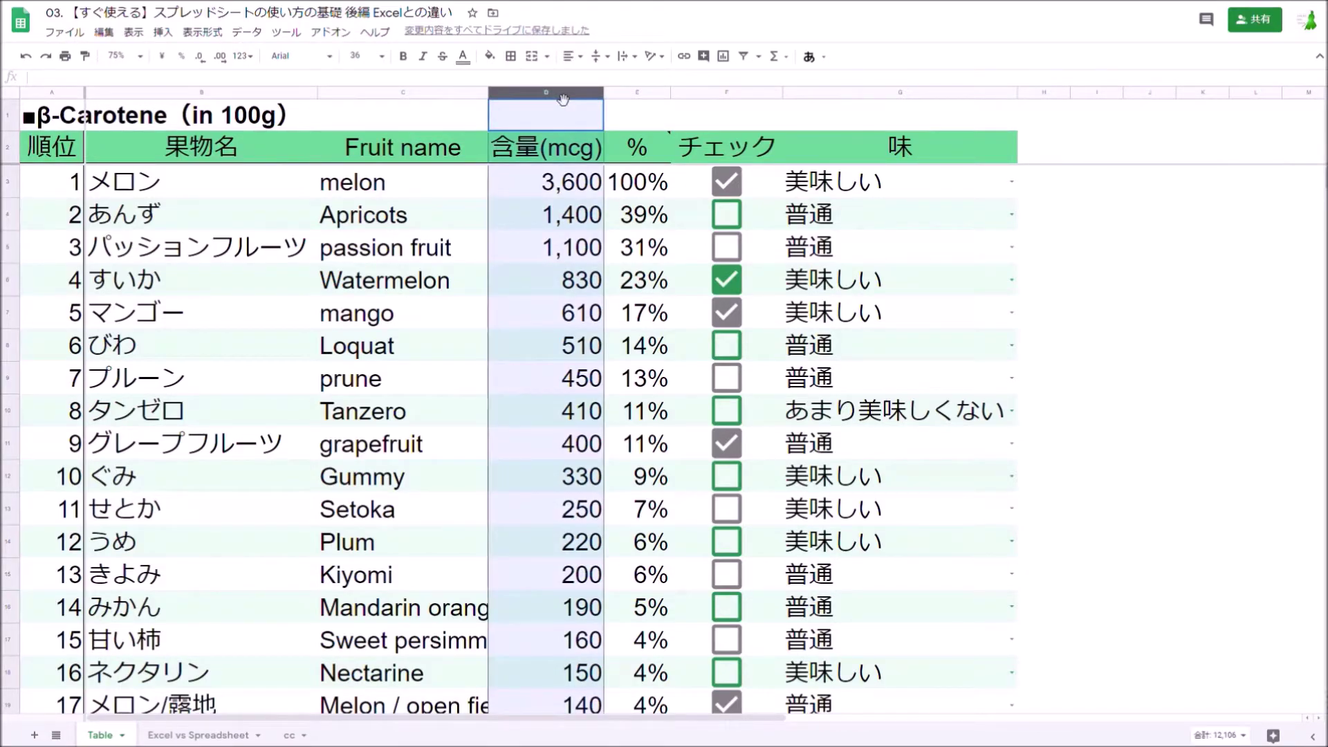
left_click(209, 35)
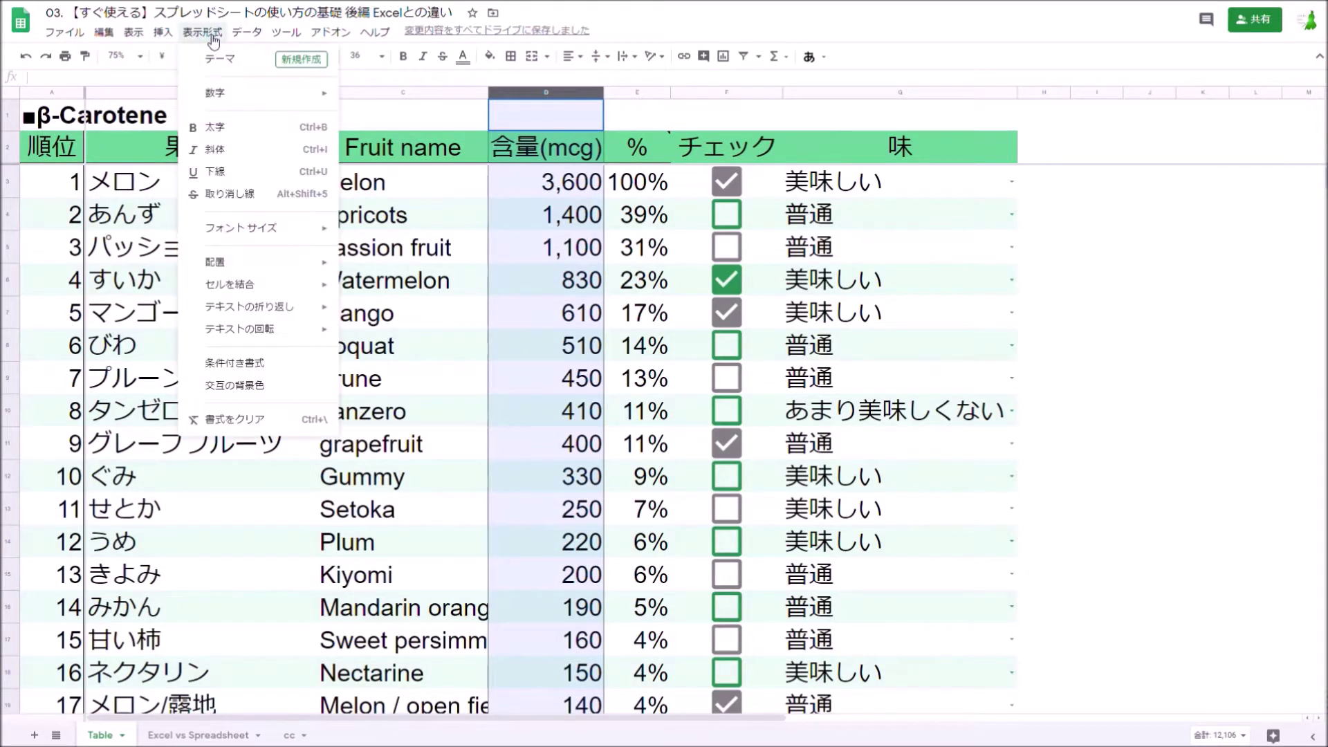
left_click(316, 364)
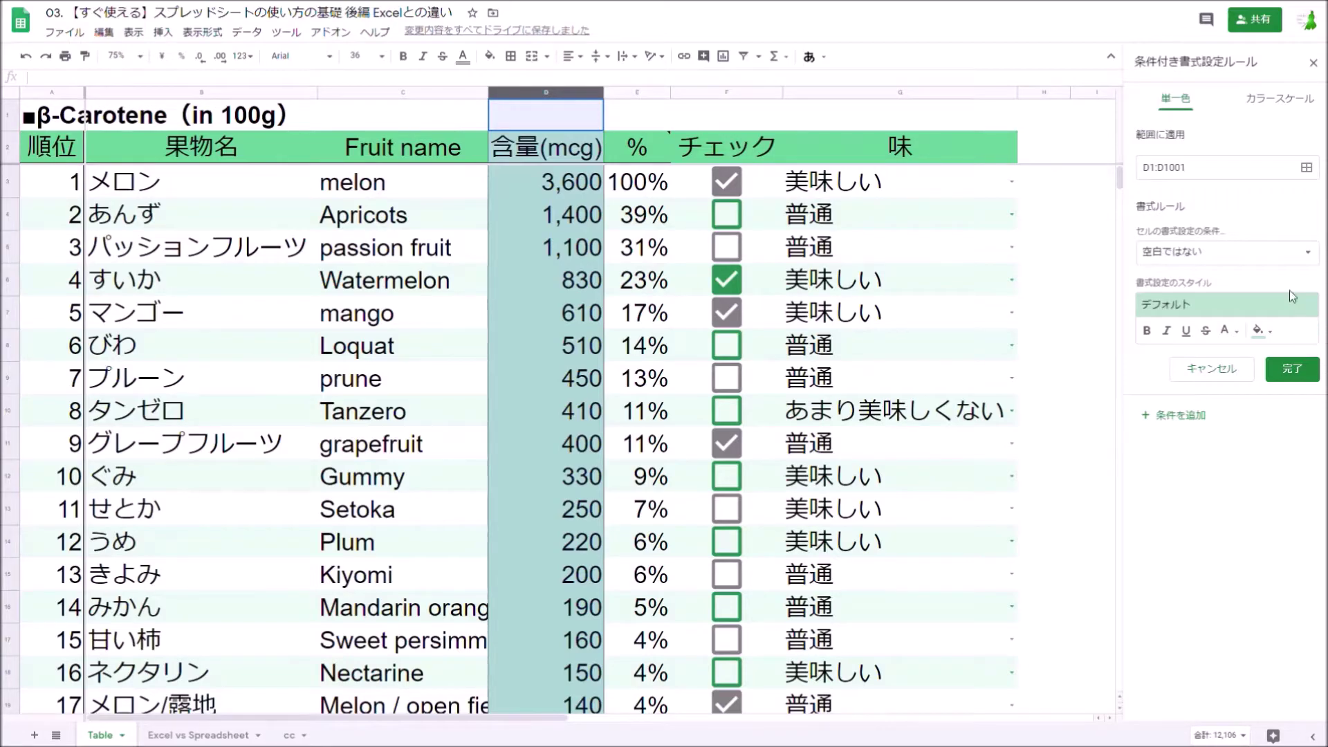
left_click(1263, 265)
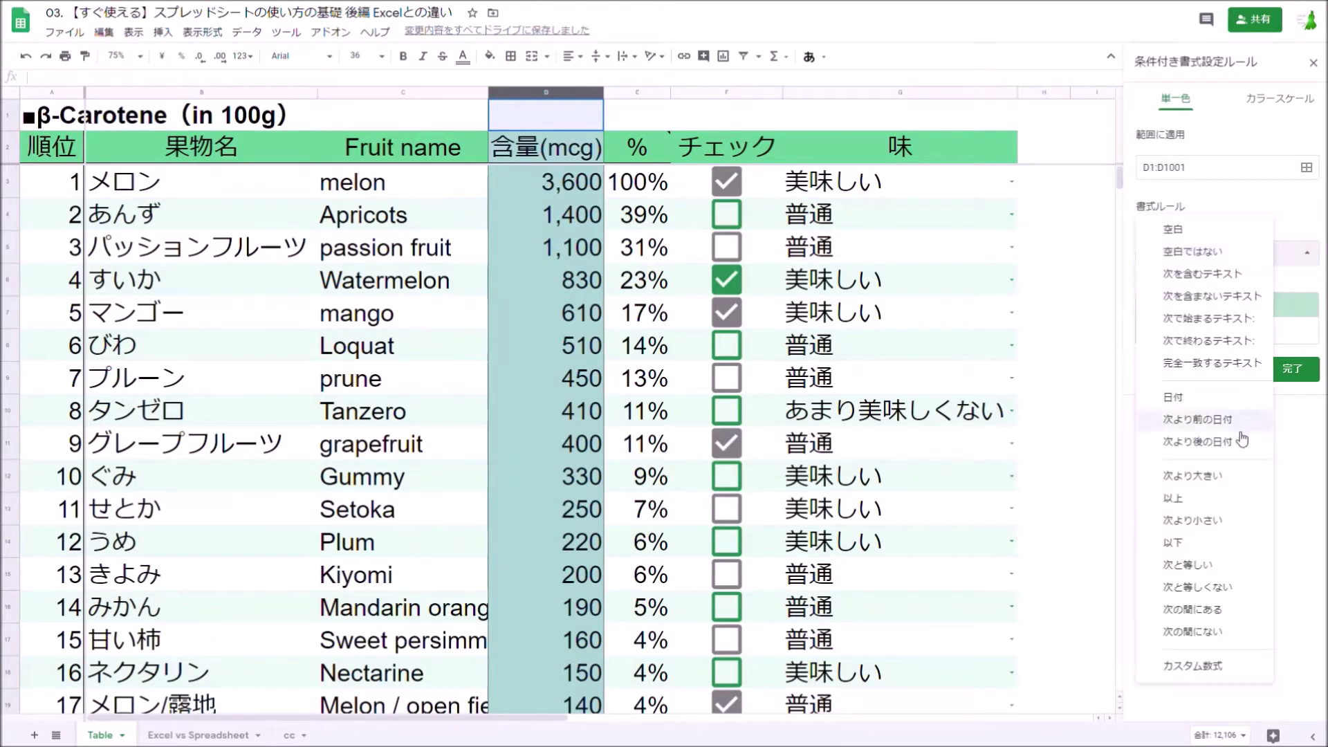
left_click(1236, 498)
left_click(1233, 283)
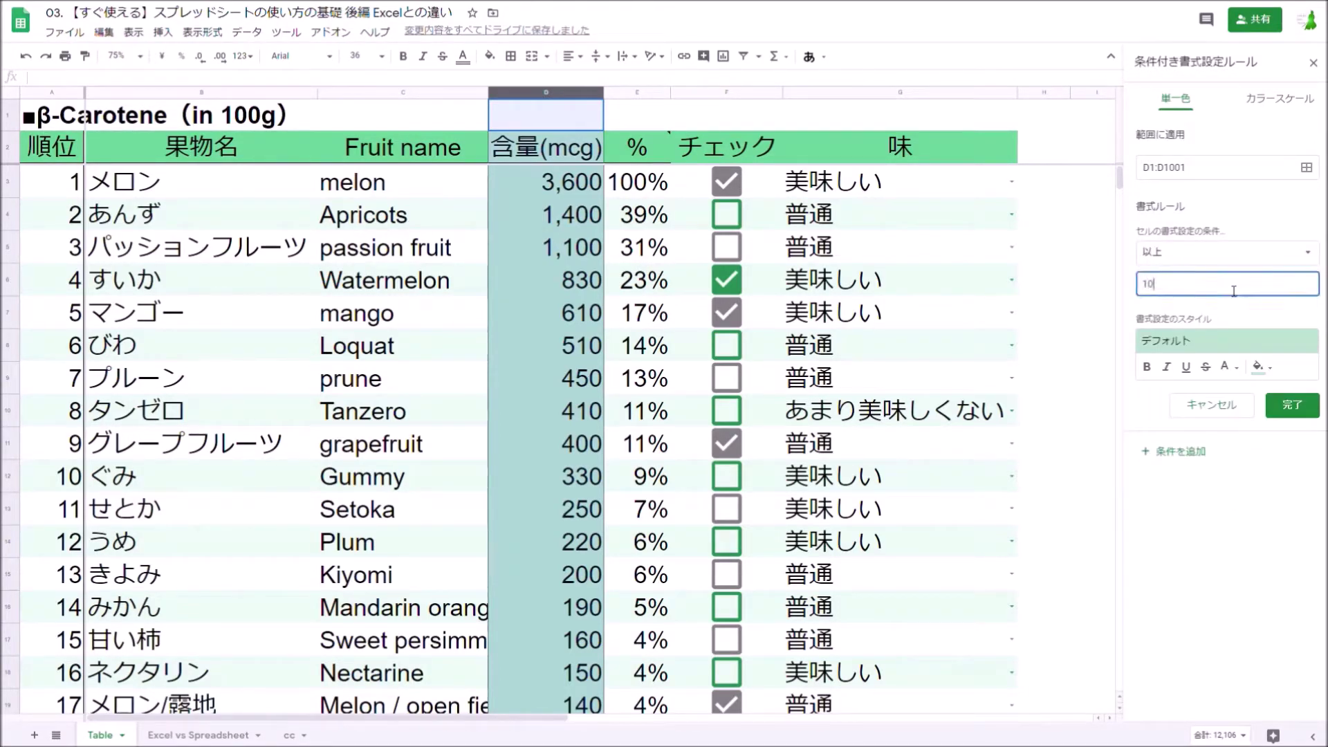
type("1000")
Step: Style matching values as bold blue text with no fill and save the rule
left_click(1260, 367)
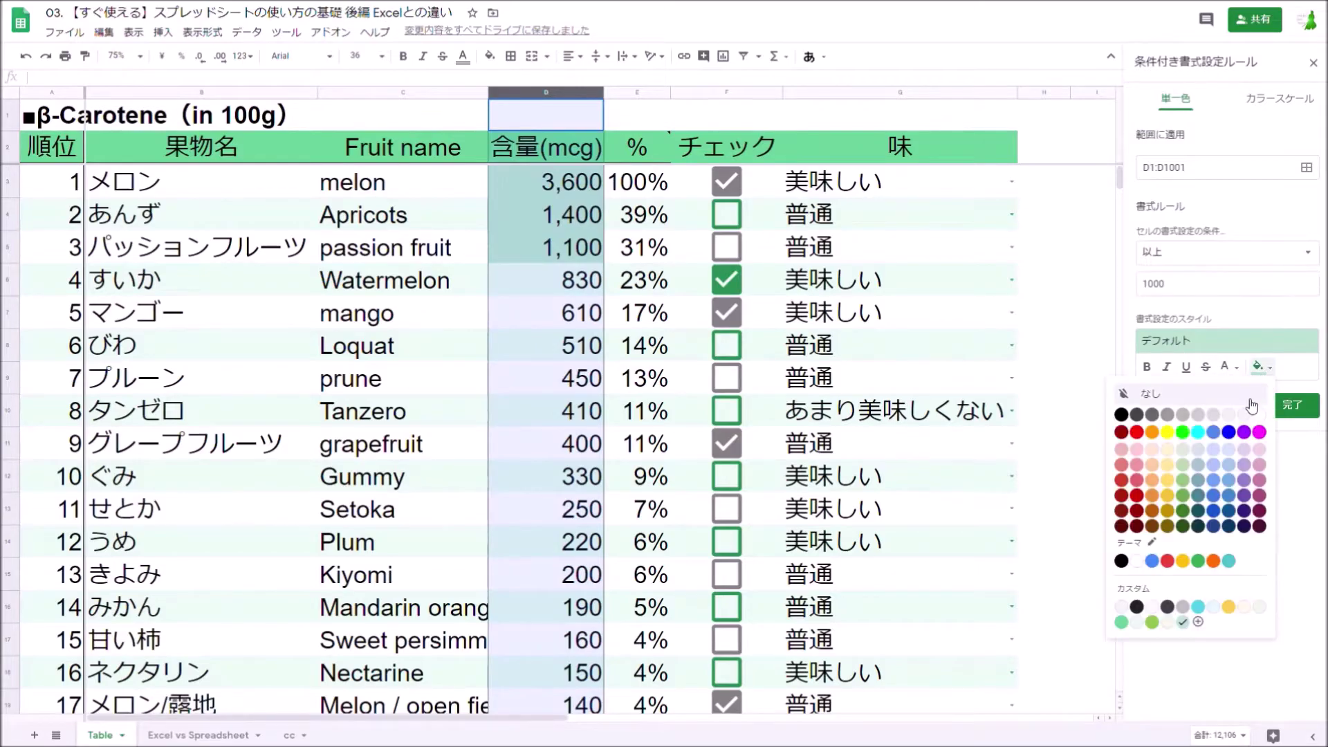
left_click(1260, 413)
left_click(1226, 366)
left_click(1206, 432)
left_click(1147, 366)
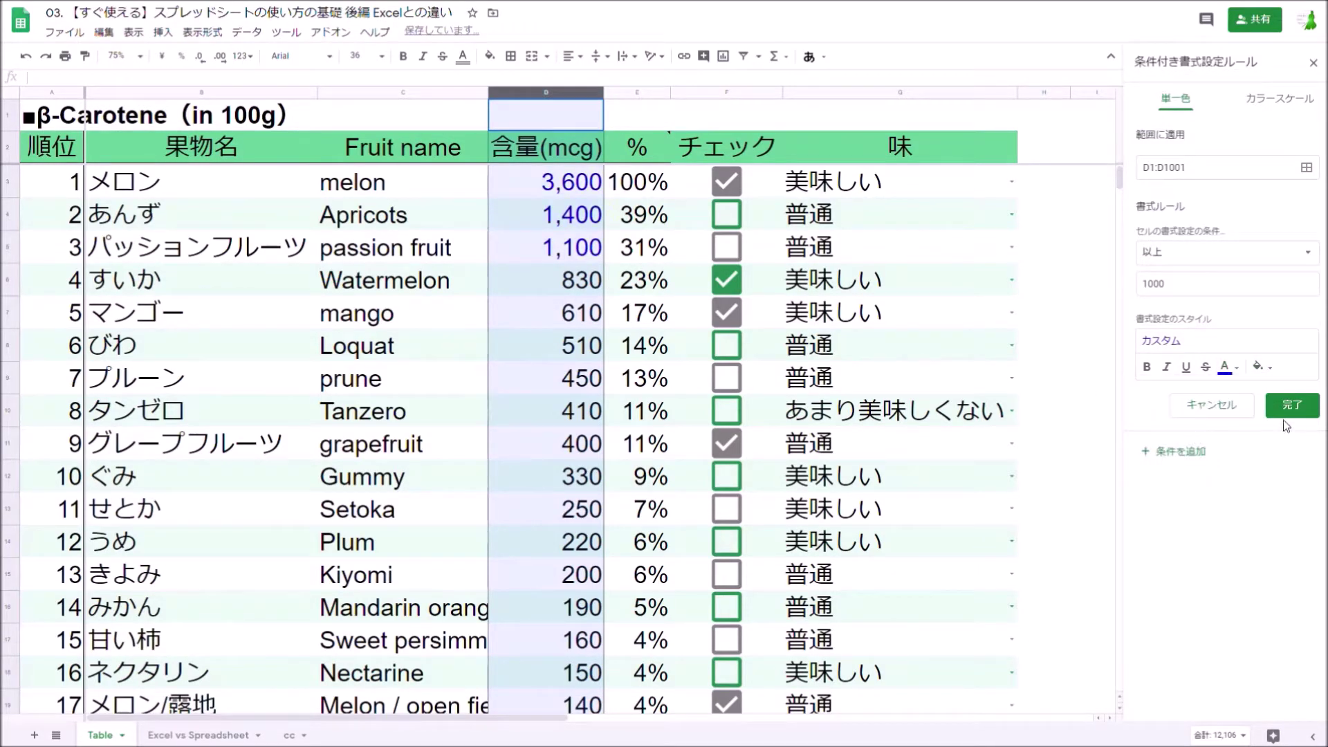
left_click(1293, 407)
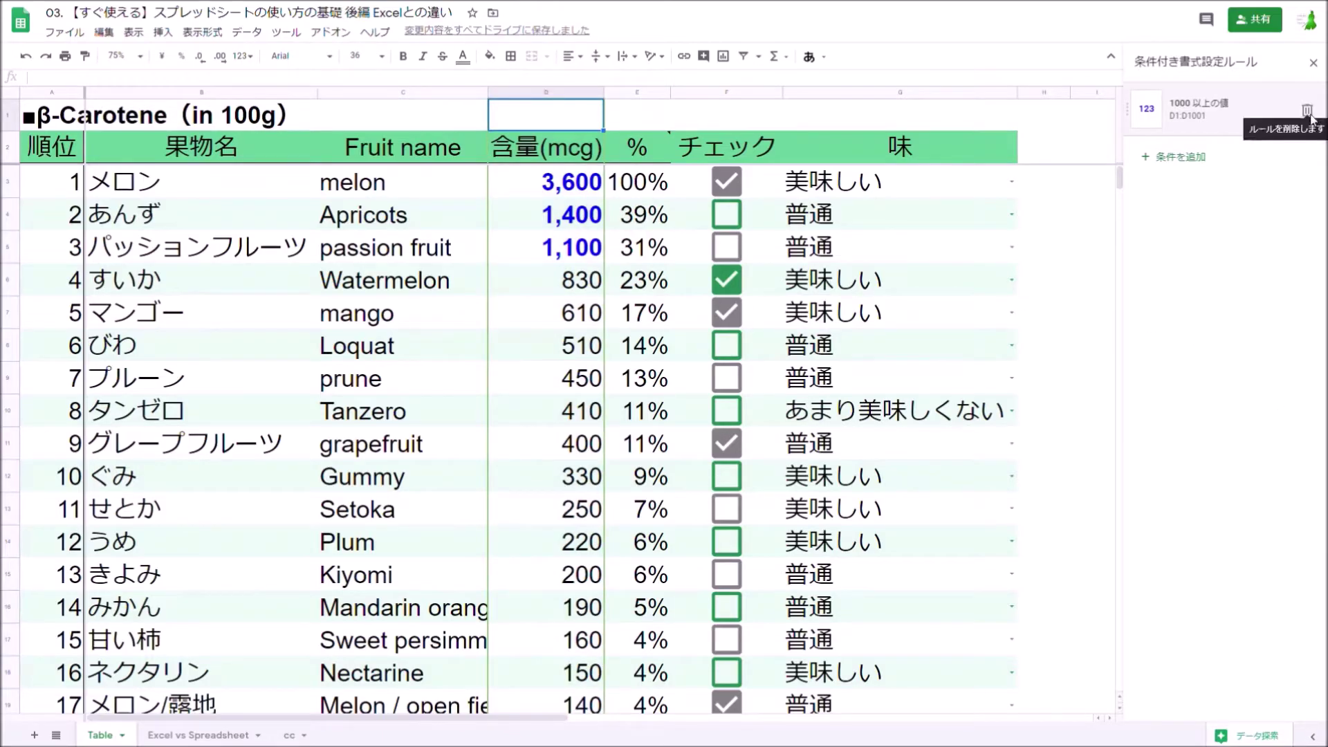
Step: Delete the 1000-or-more rule and close the conditional formatting panel
left_click(1313, 112)
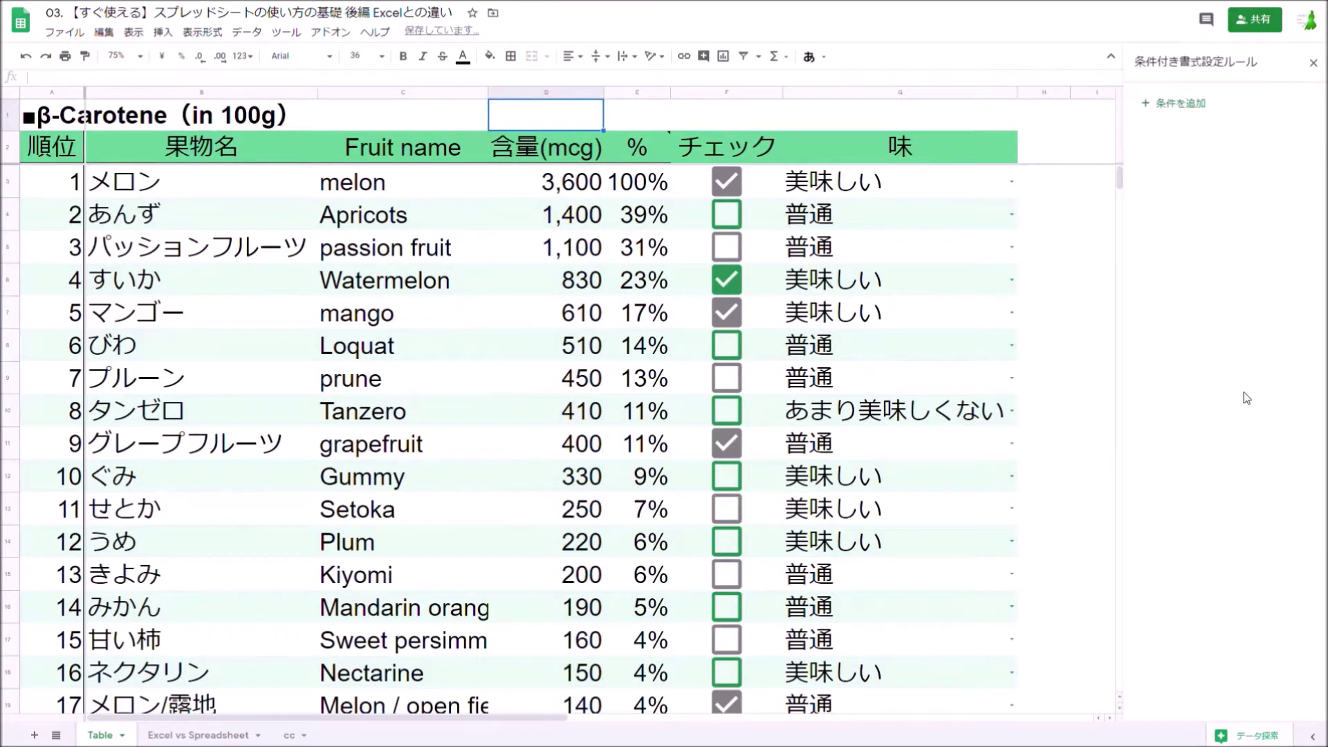
left_click(1313, 62)
left_click(1097, 146)
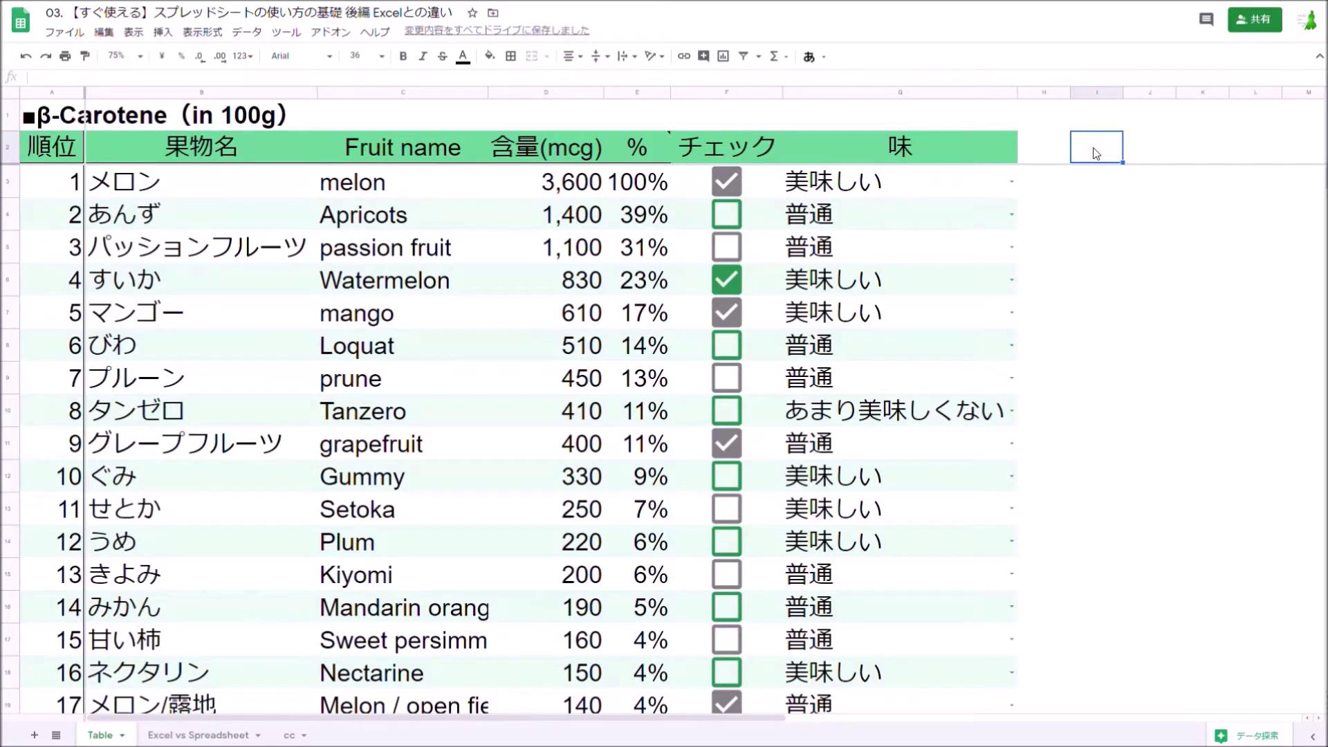
left_click(64, 32)
mouse_move(88, 260)
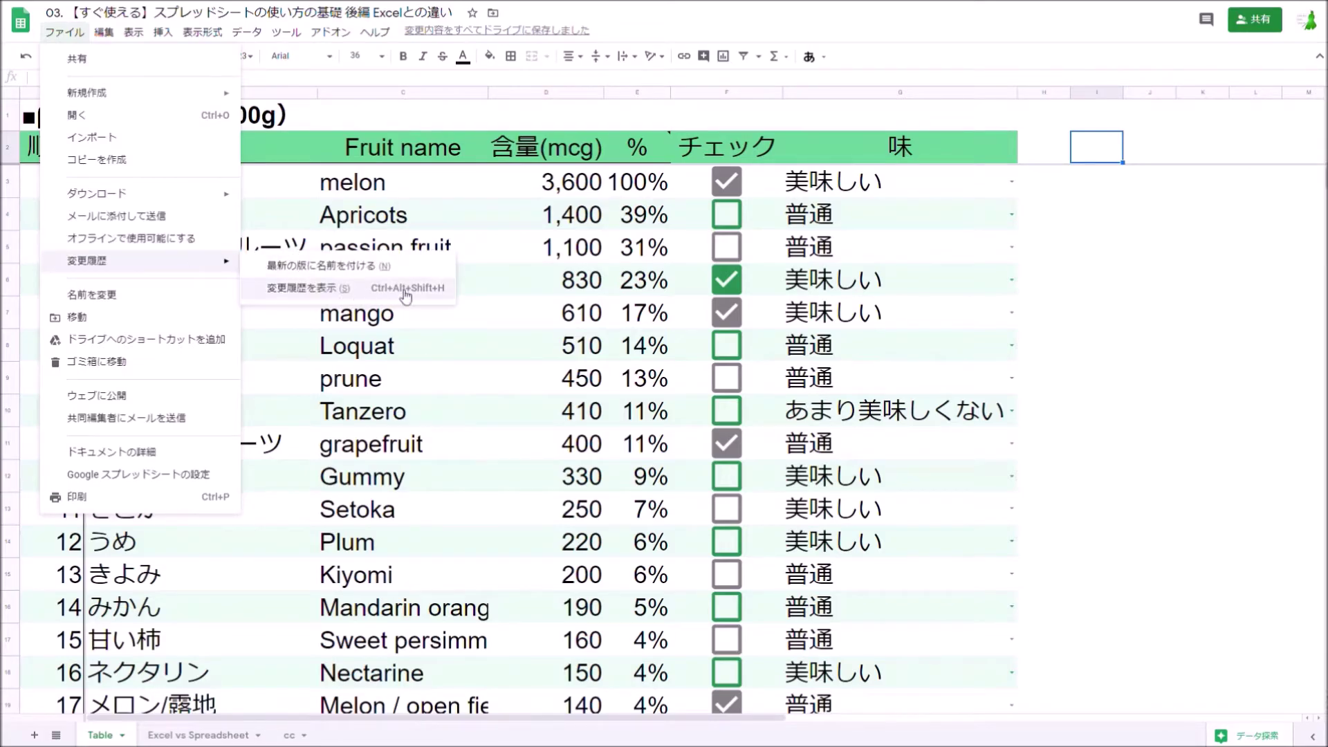
left_click(425, 296)
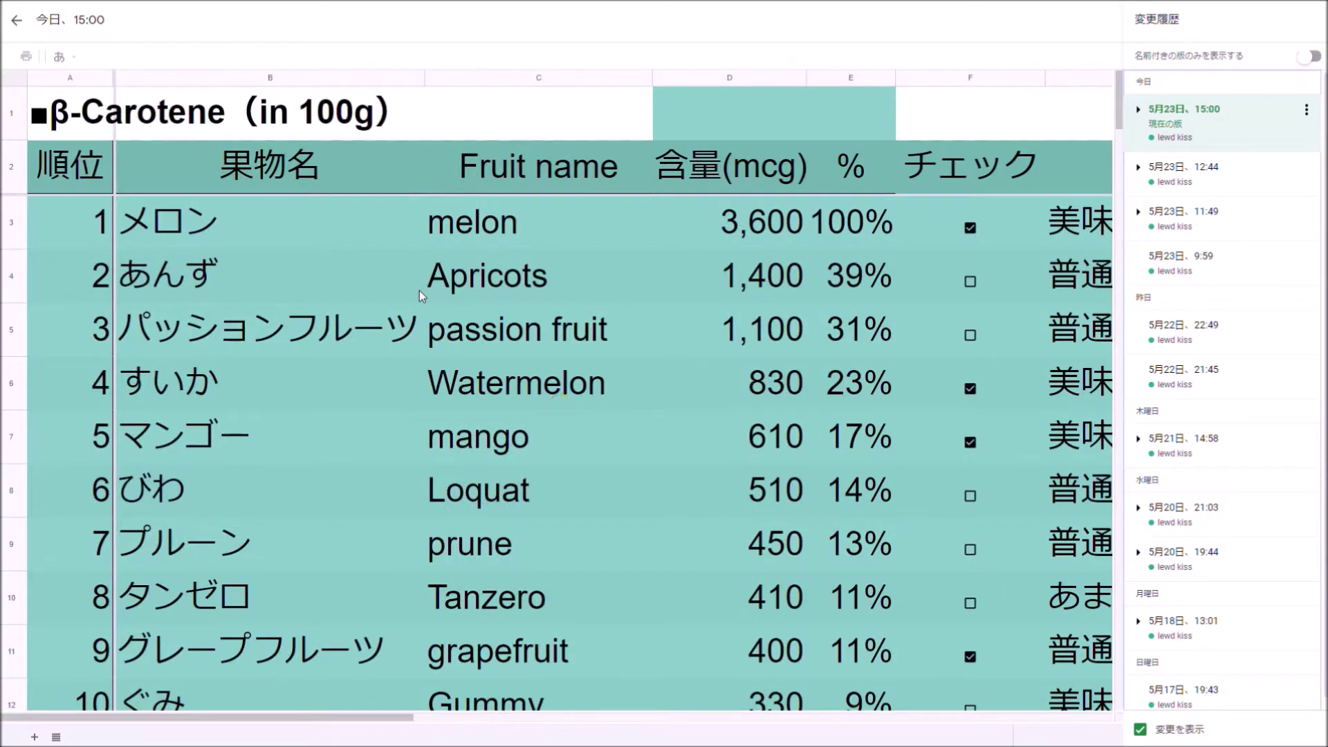
left_click(1140, 111)
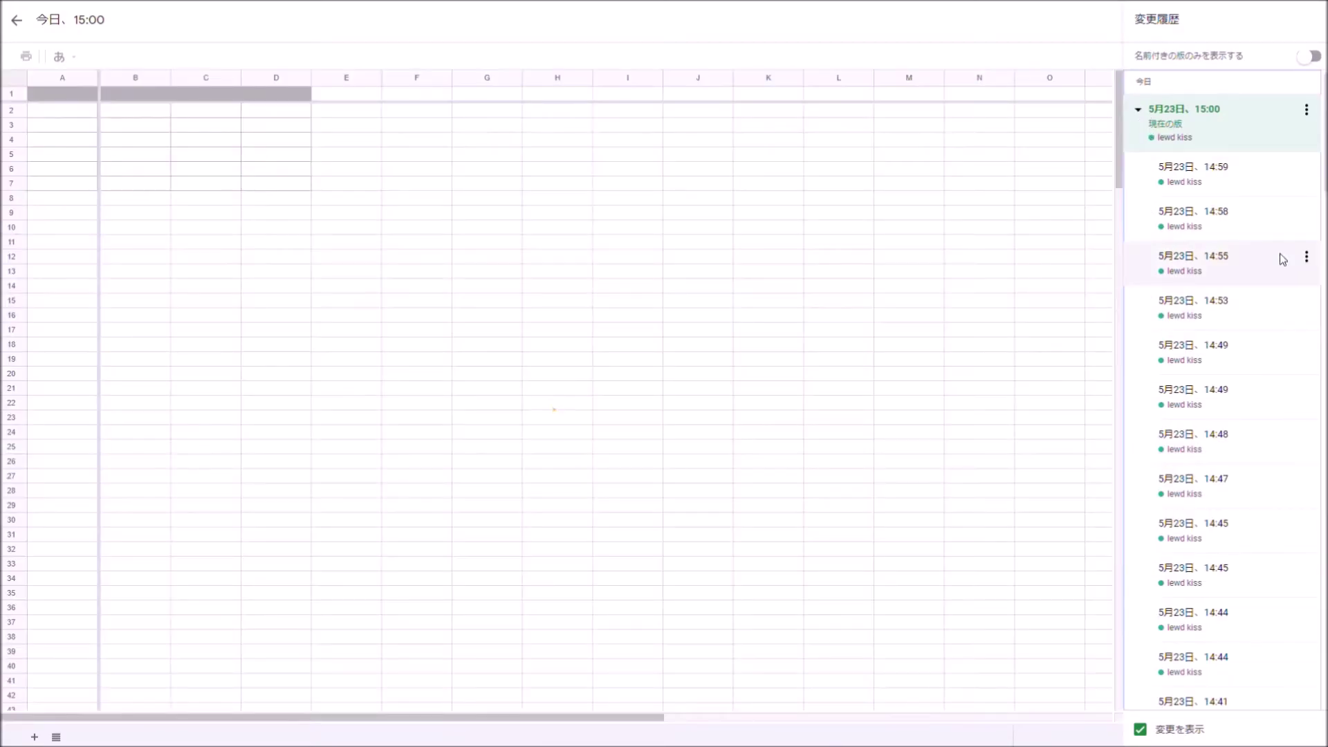
left_click(1287, 349)
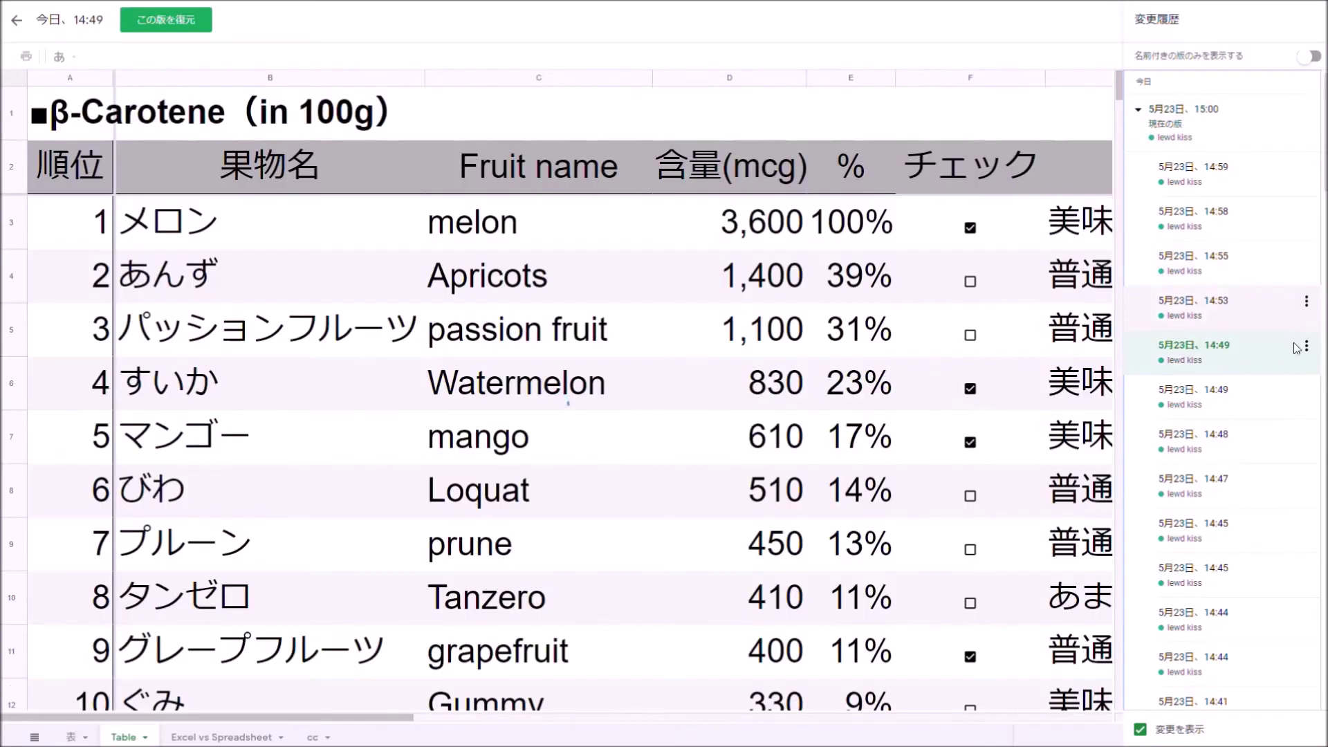
left_click(1306, 346)
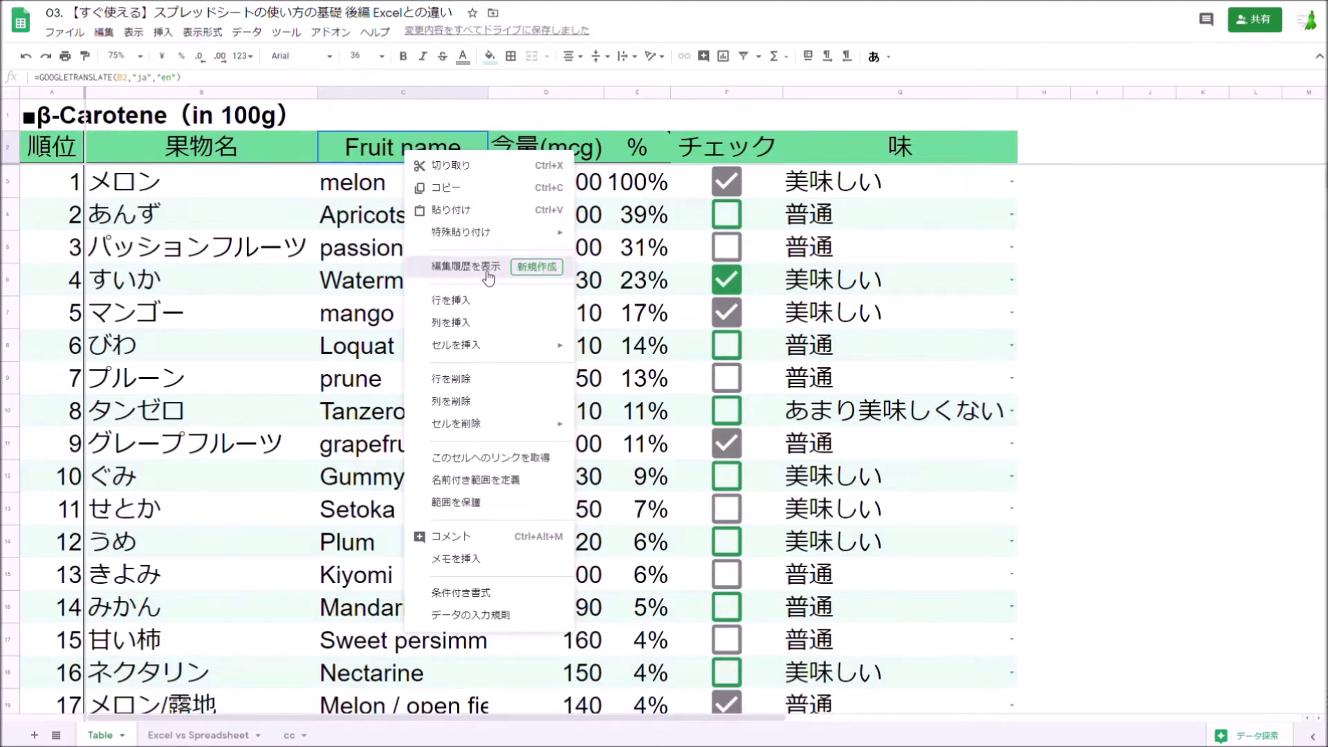
left_click(488, 277)
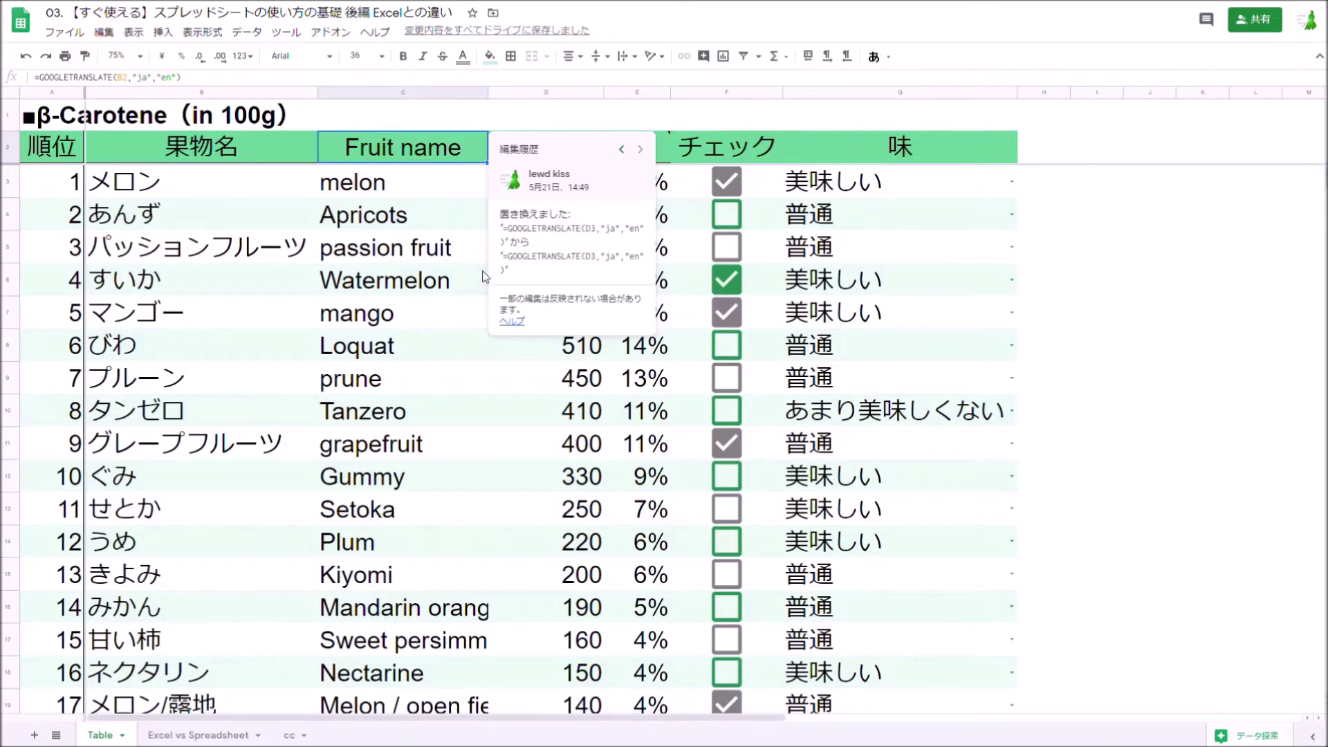
left_click(622, 149)
left_click(623, 149)
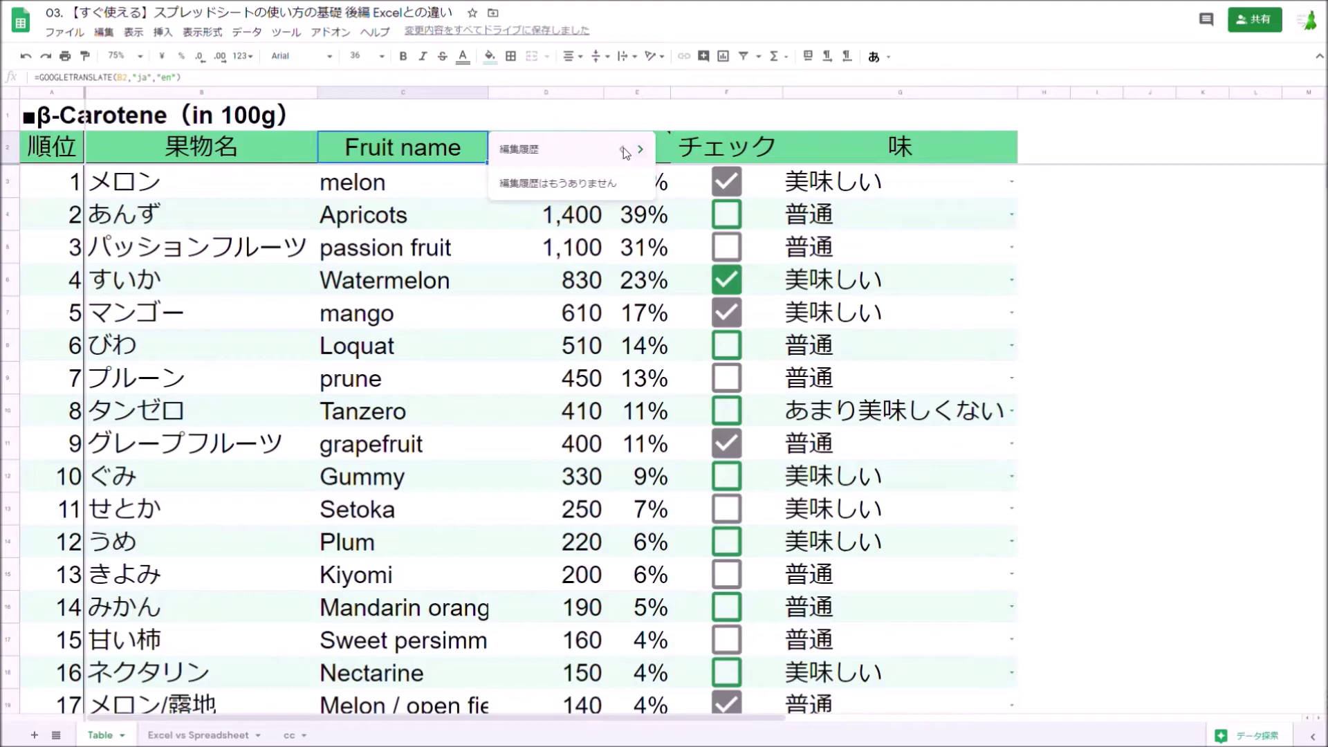
left_click(901, 220)
left_click(70, 34)
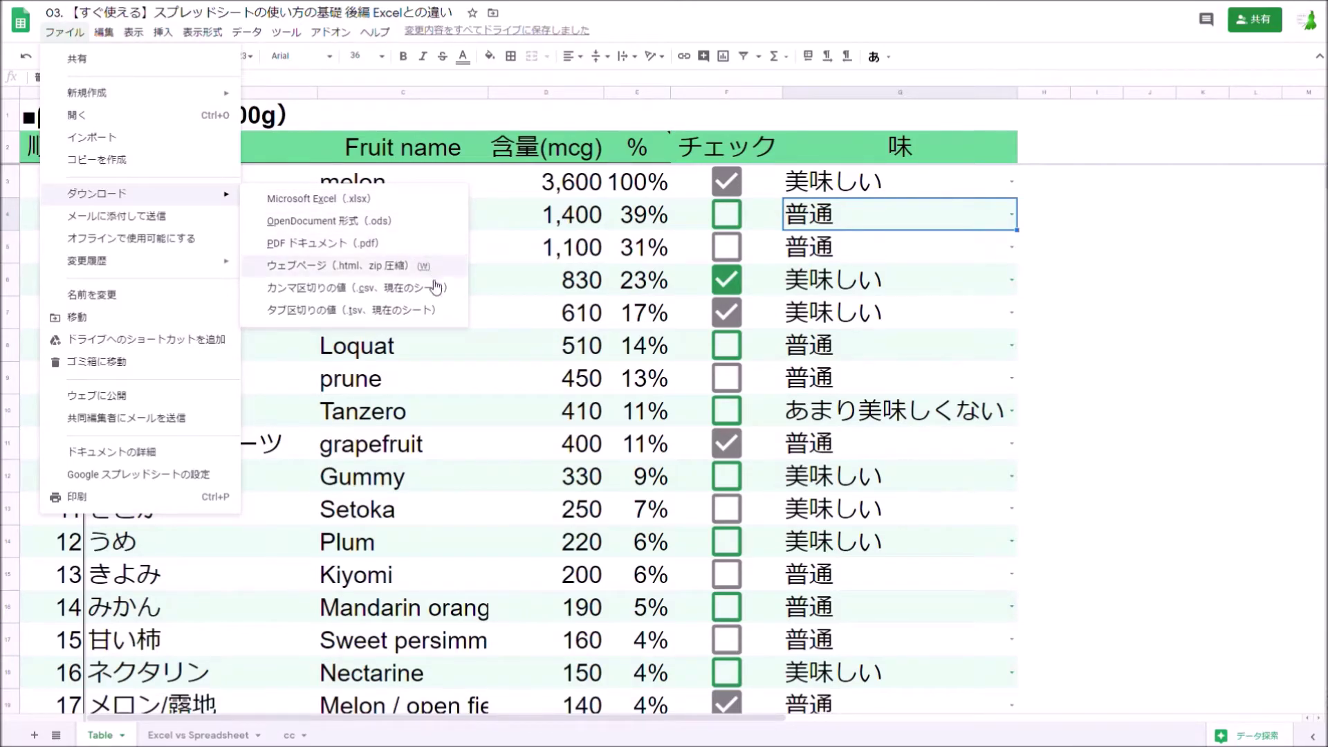
Step: Choose A3 as the paper size in the print settings and proceed to the browser print dialog
left_click(163, 505)
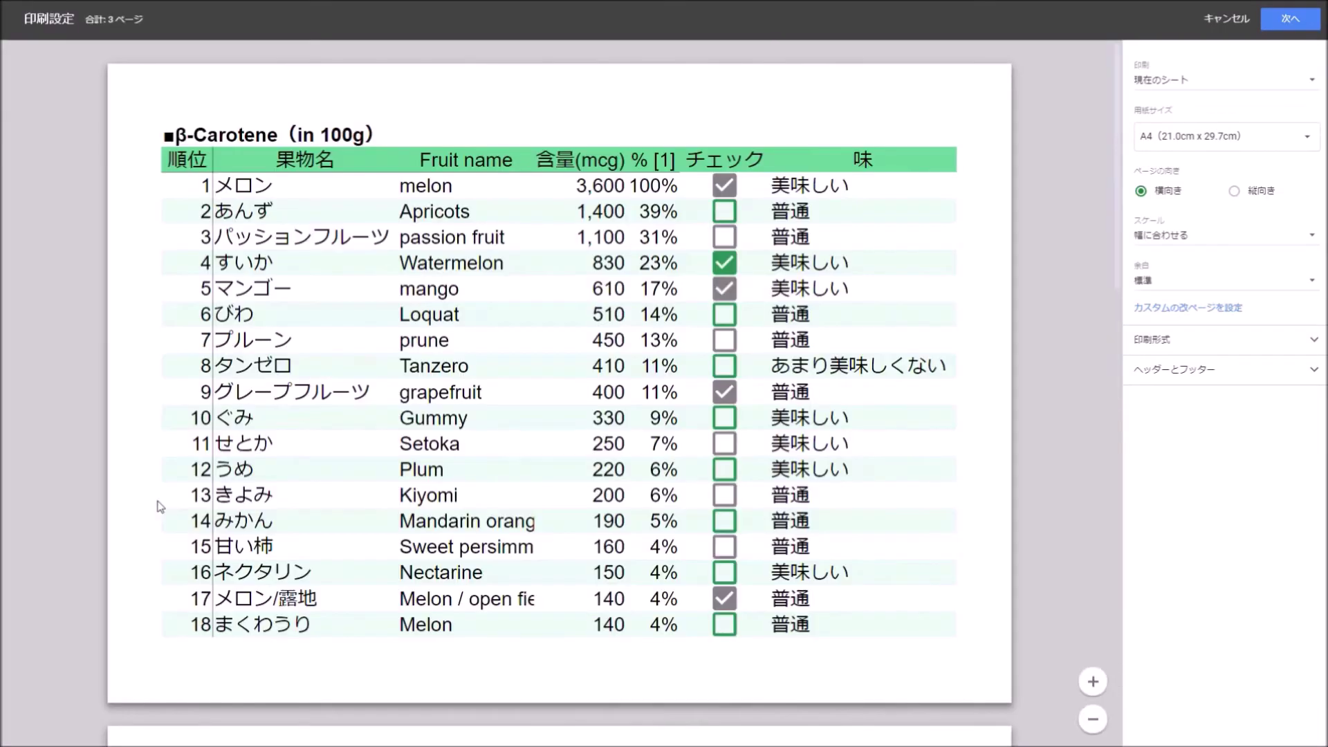
left_click(1312, 141)
left_click(1299, 157)
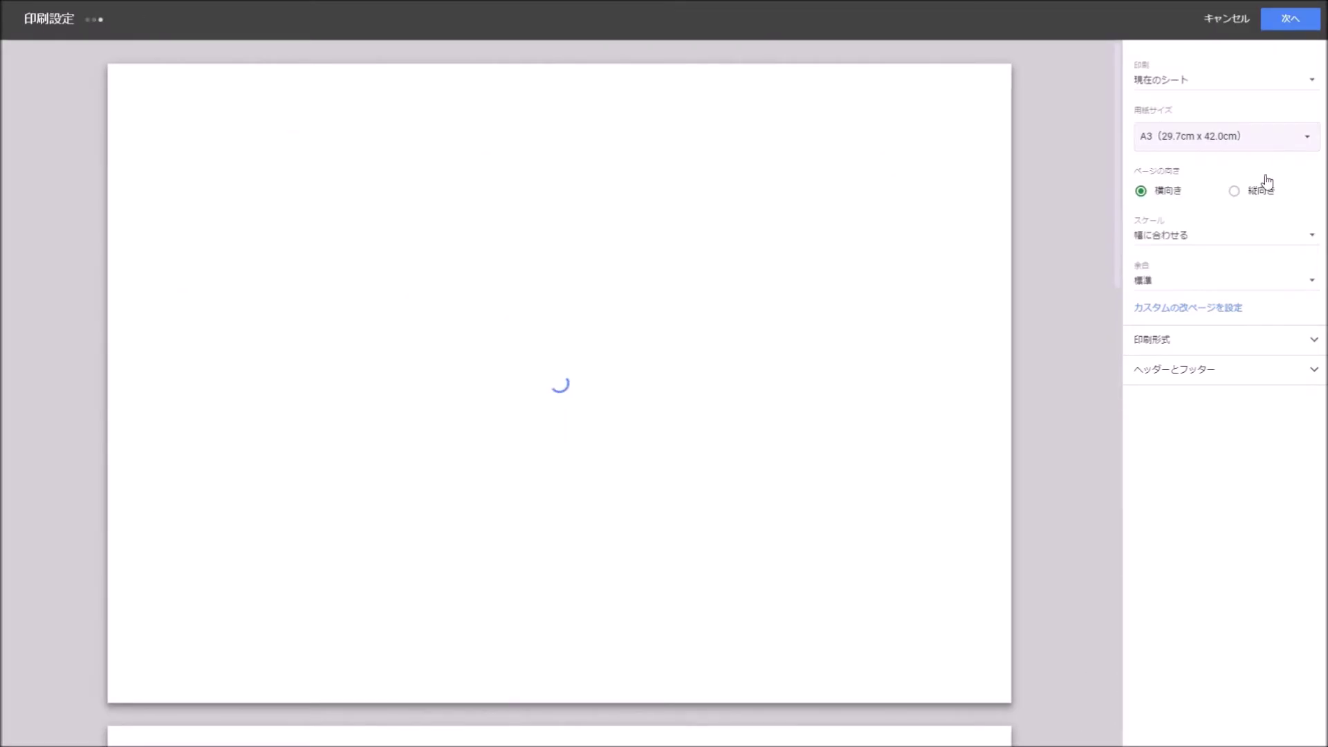
left_click(1235, 191)
left_click(1291, 20)
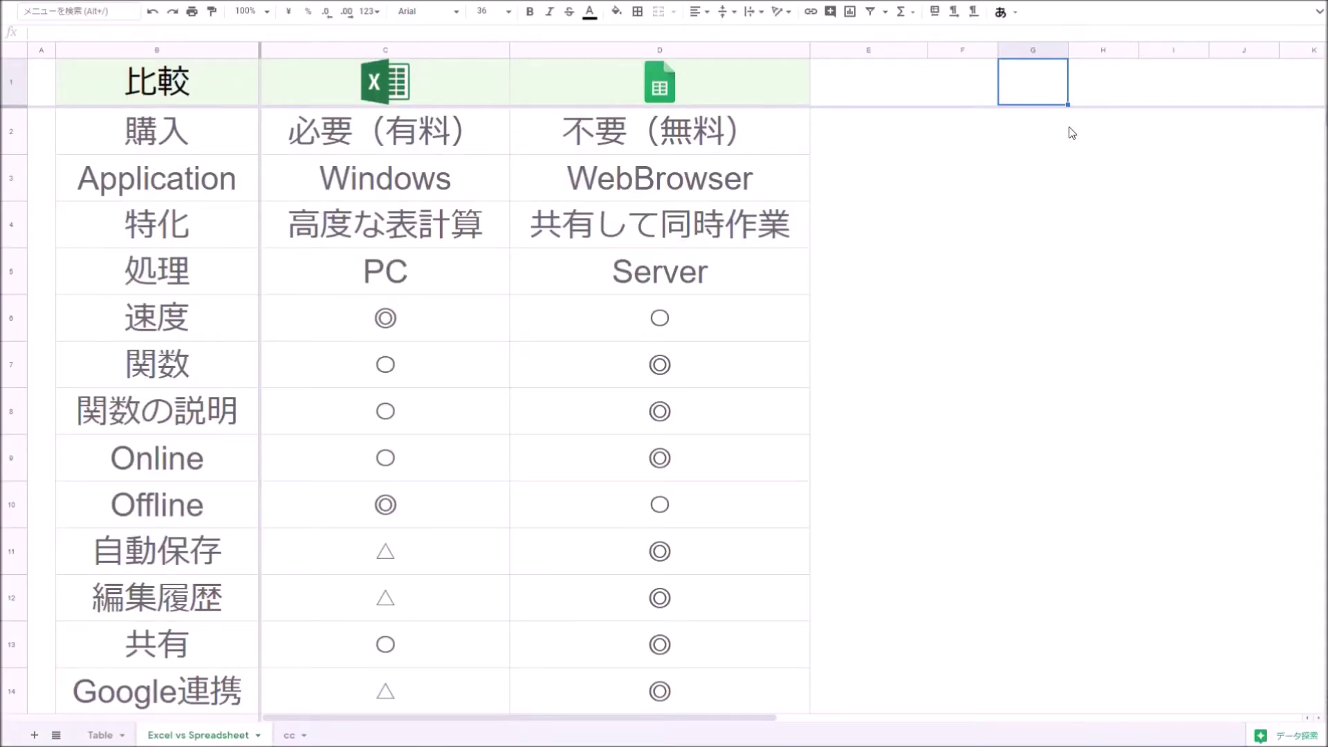
Step: Review the 購入 row and the Application row (Windows vs WebBrowser) of the comparison table
left_click(206, 144)
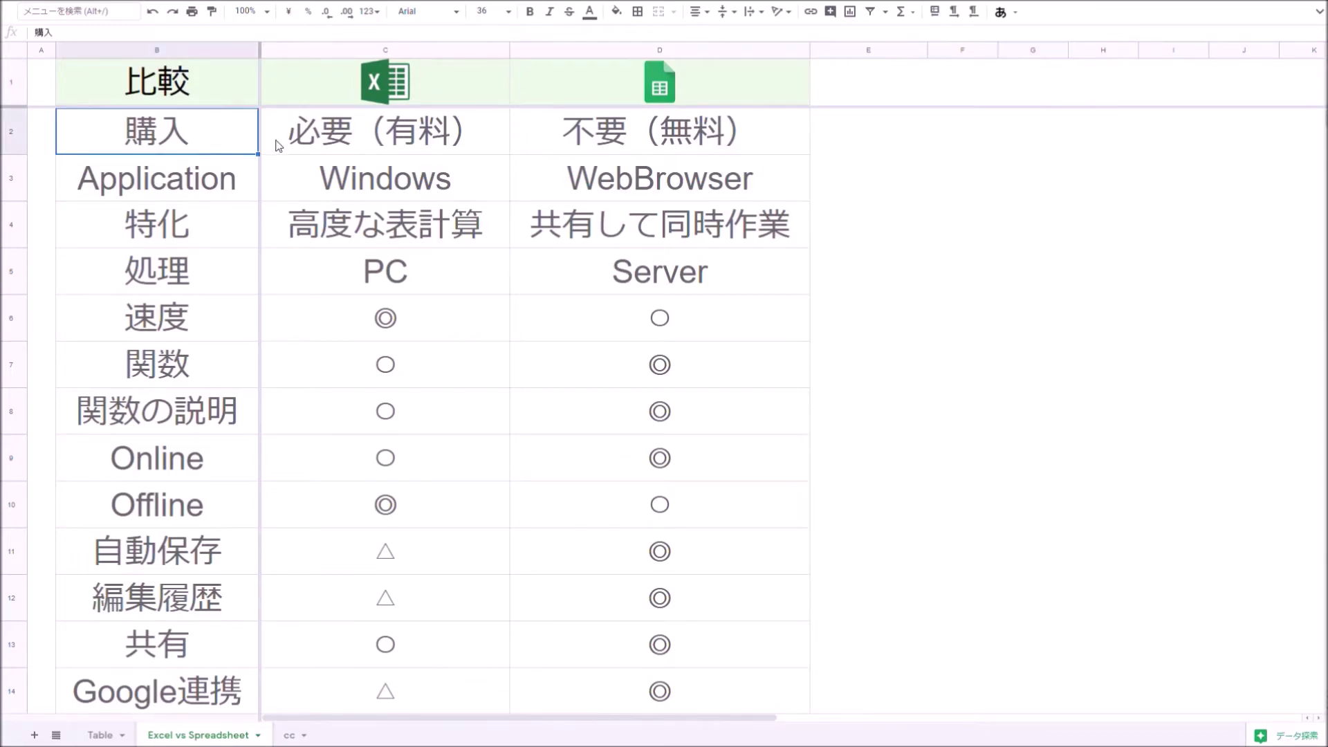
left_click(498, 146)
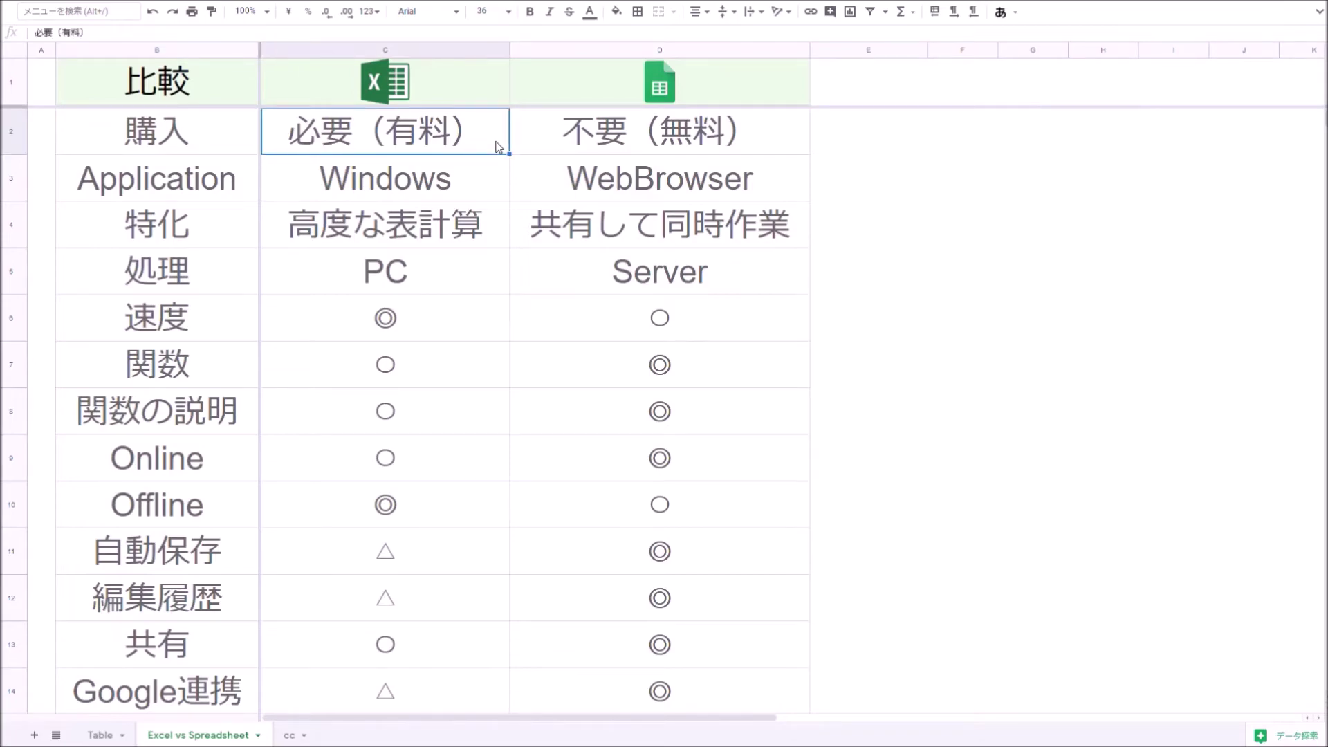
left_click(805, 144)
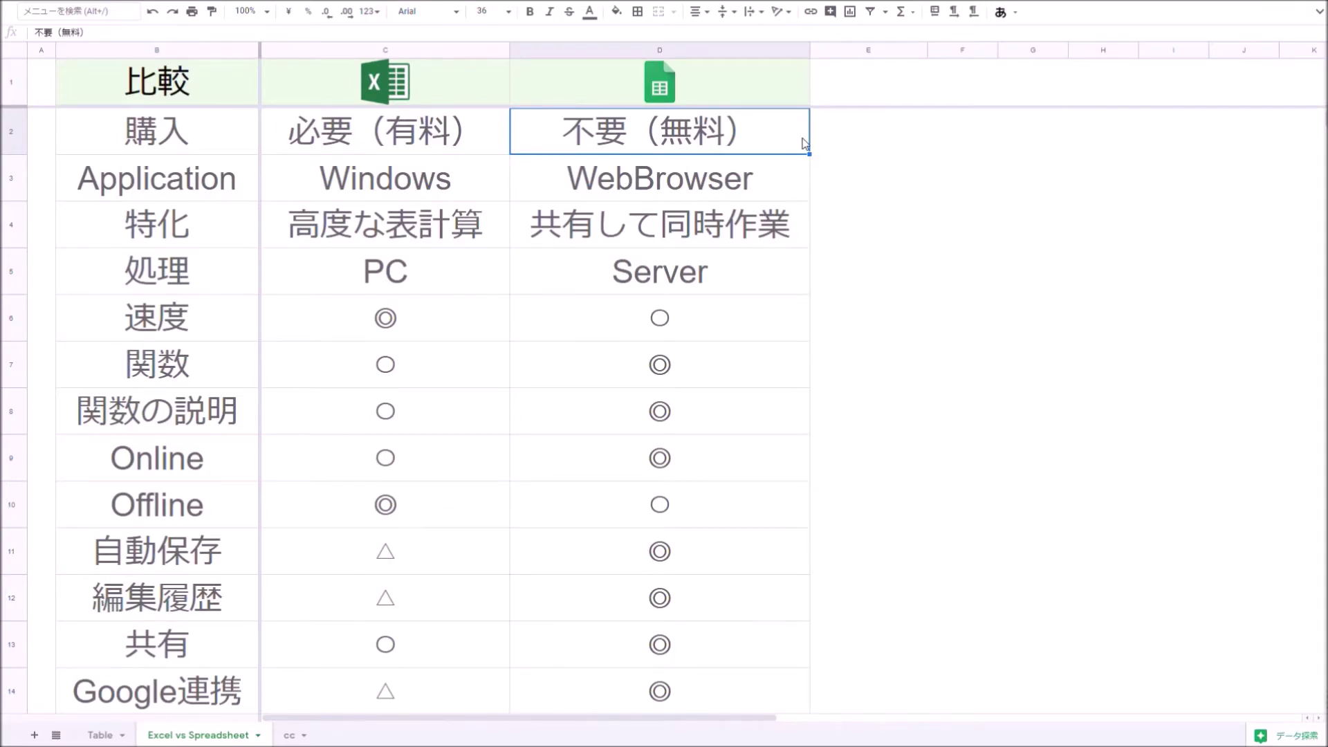
left_click(961, 177)
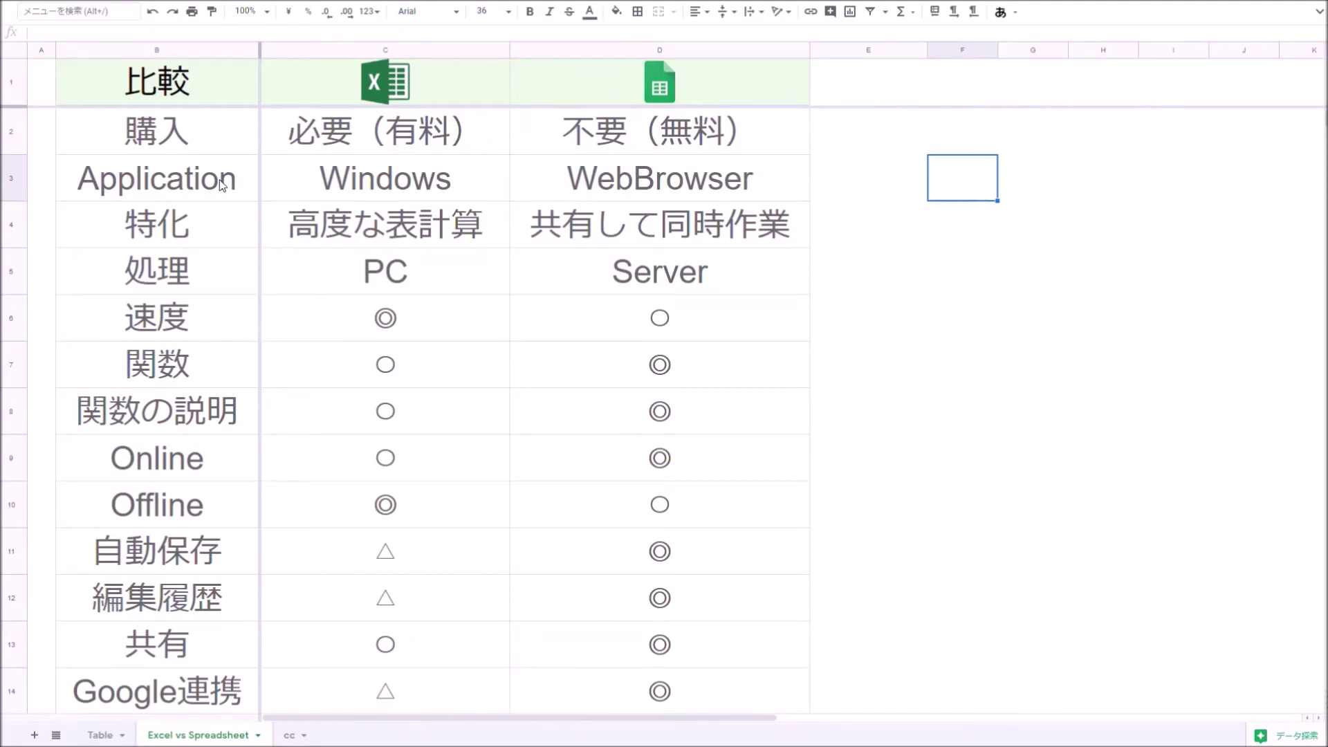
left_click(221, 184)
left_click(480, 190)
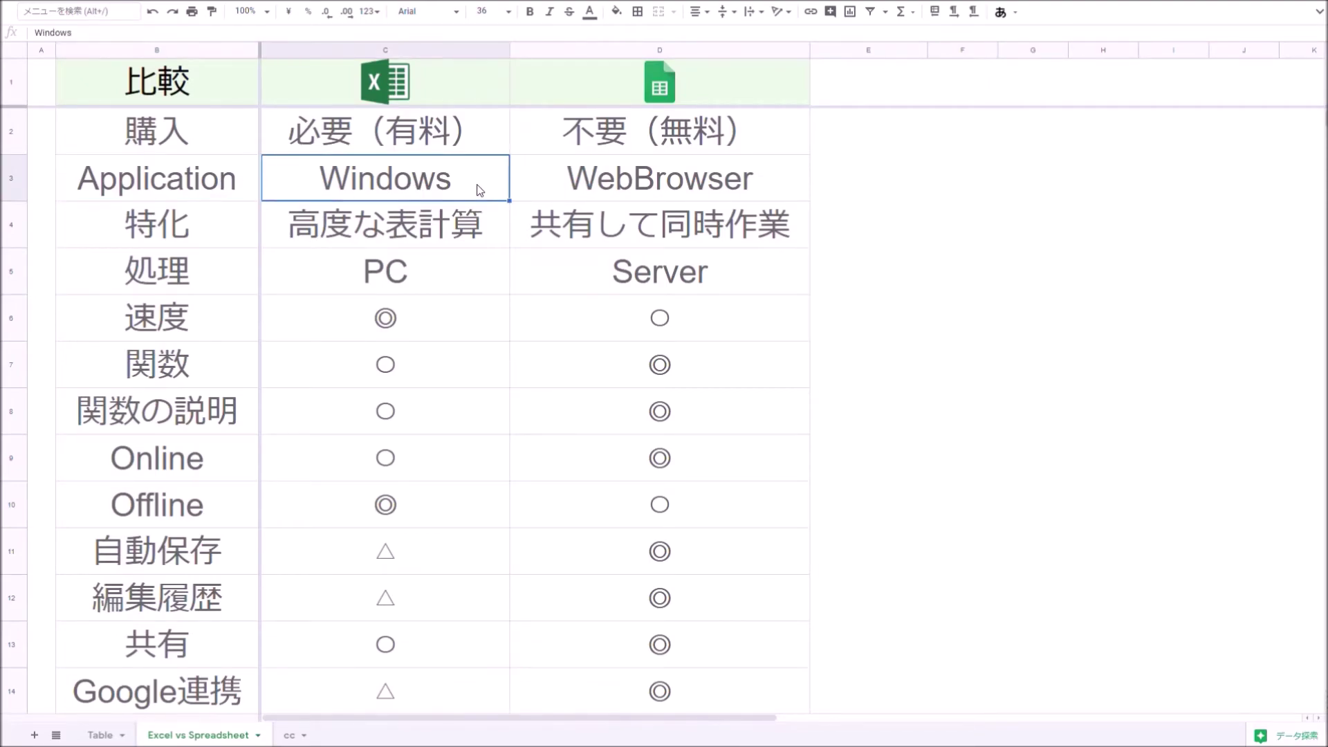
left_click(784, 188)
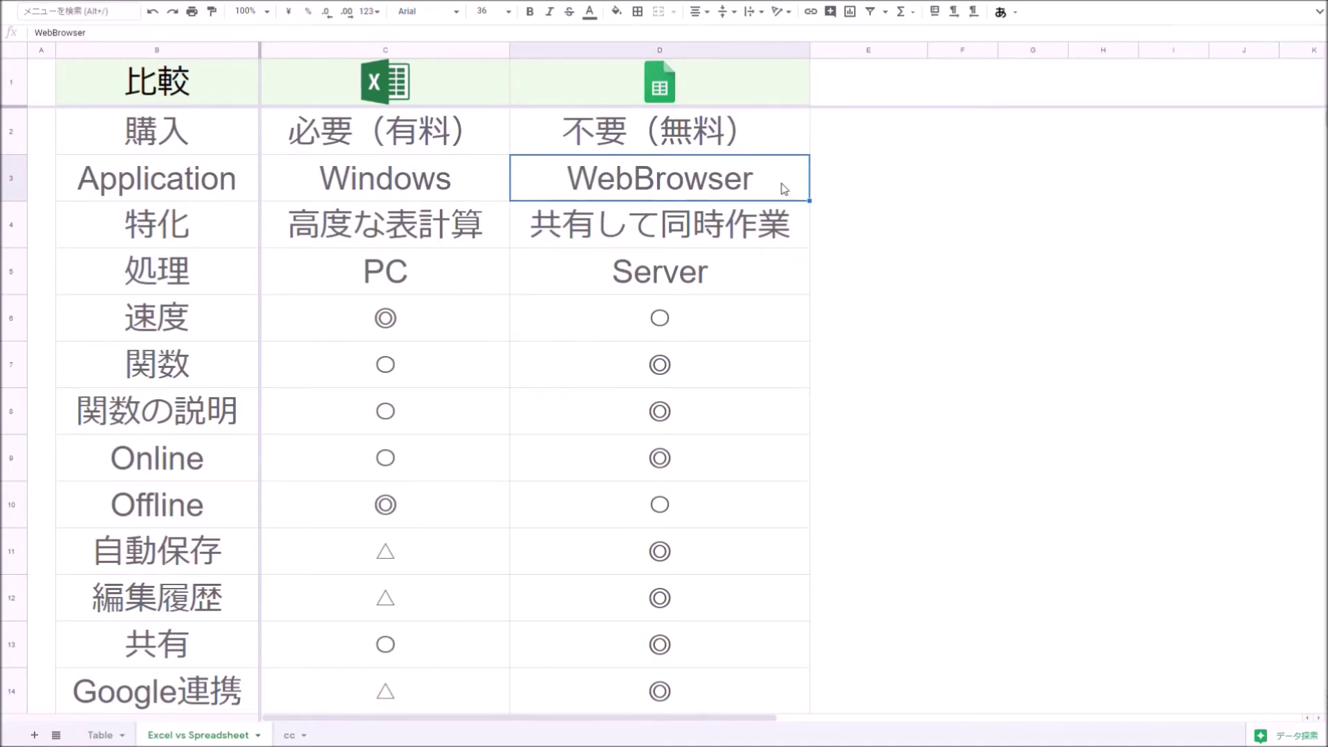
Step: Review the specialty, processing (PC vs Server) and speed rows for Excel and Sheets
left_click(486, 246)
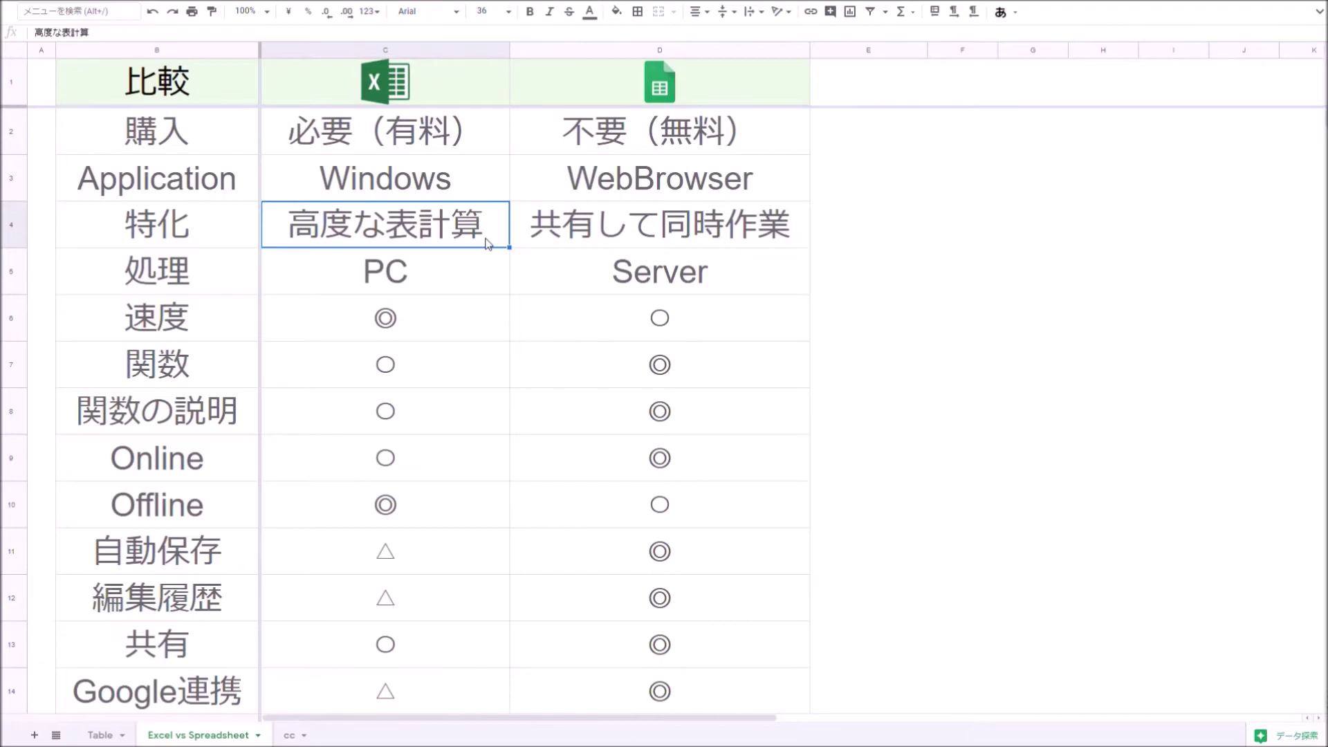
left_click(797, 245)
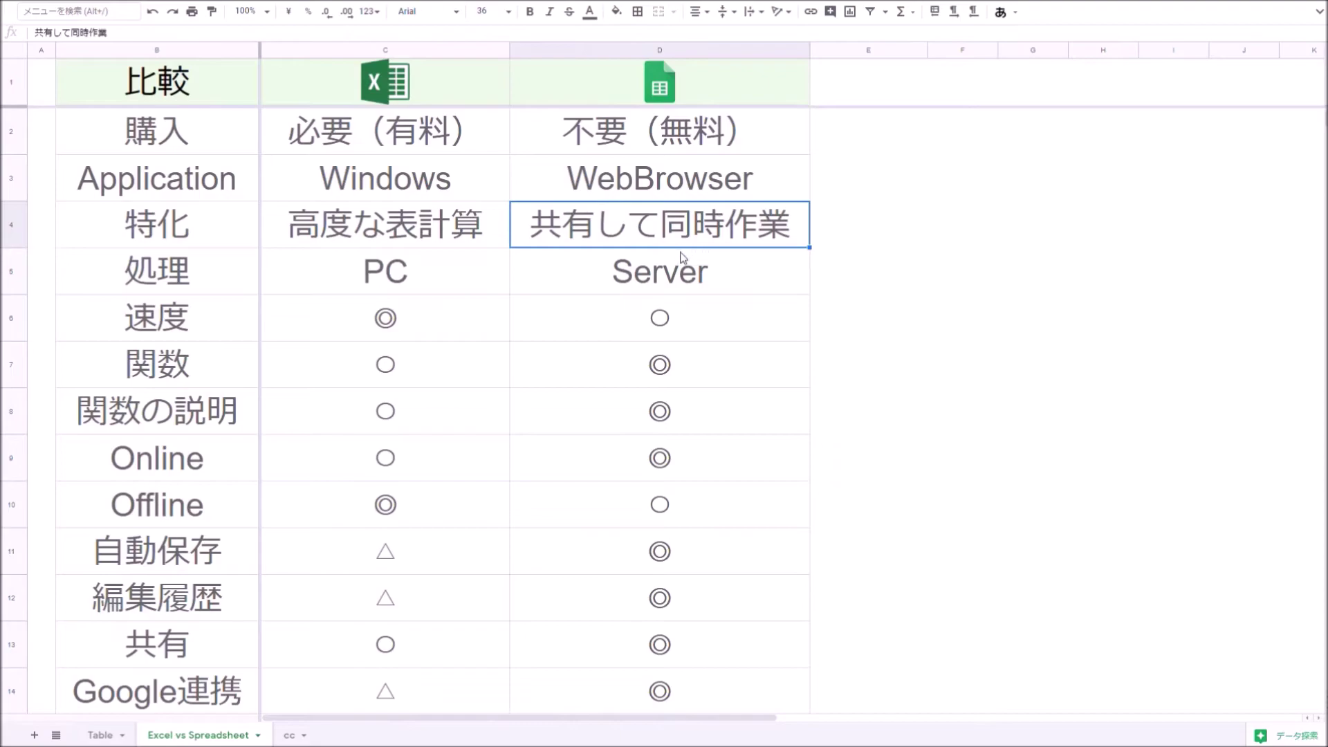
left_click(421, 242)
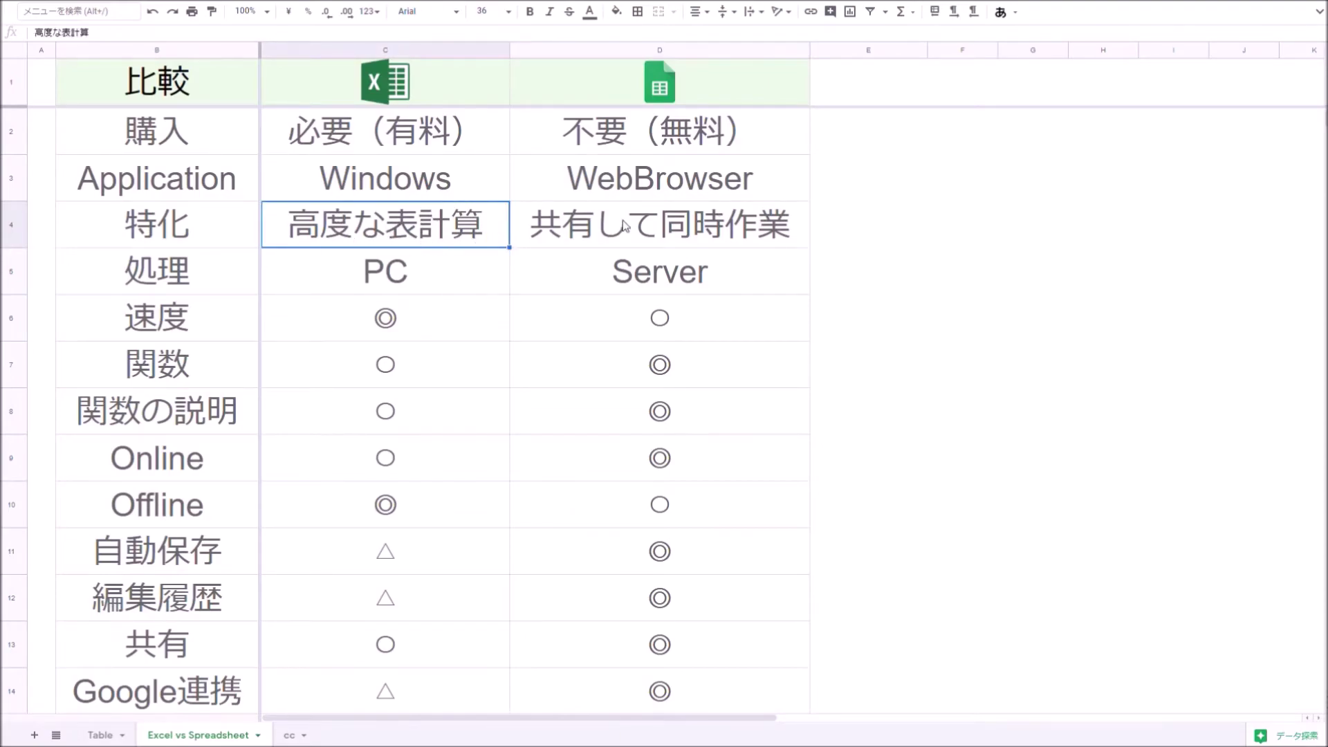
left_click(350, 285)
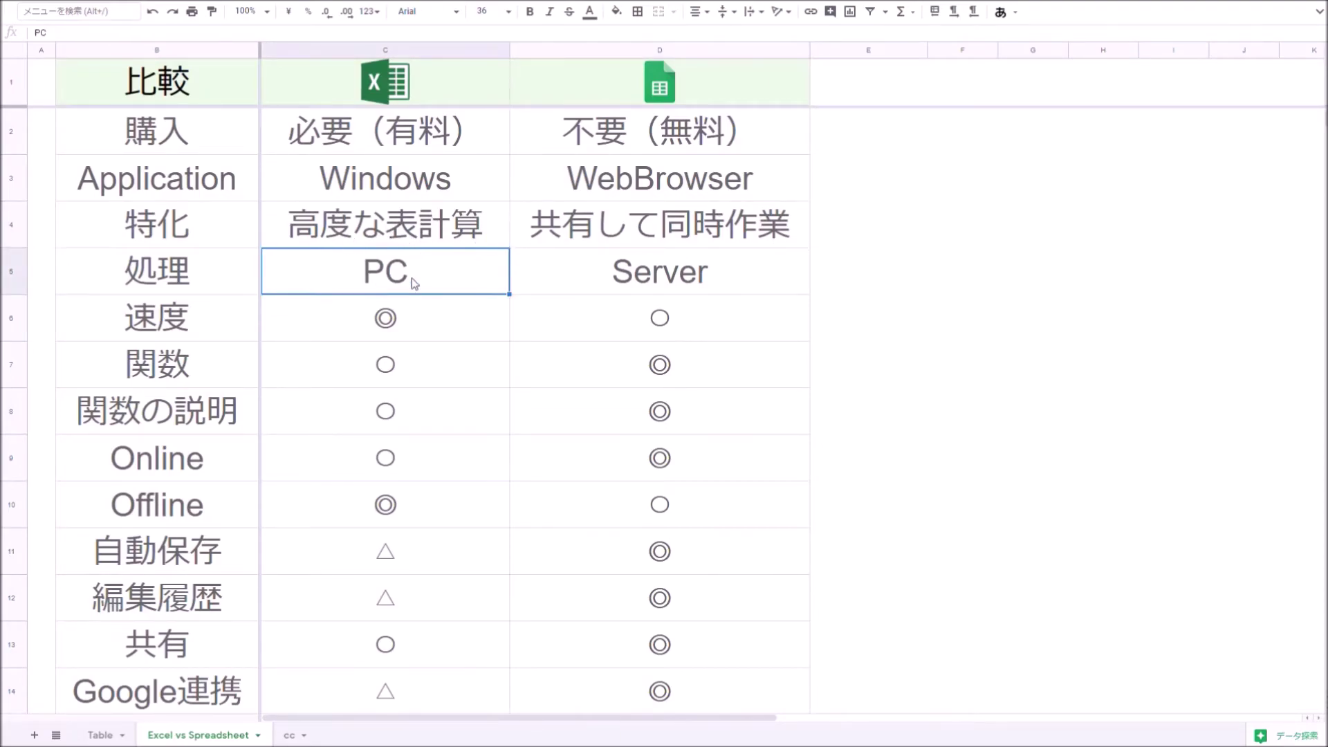
left_click(756, 276)
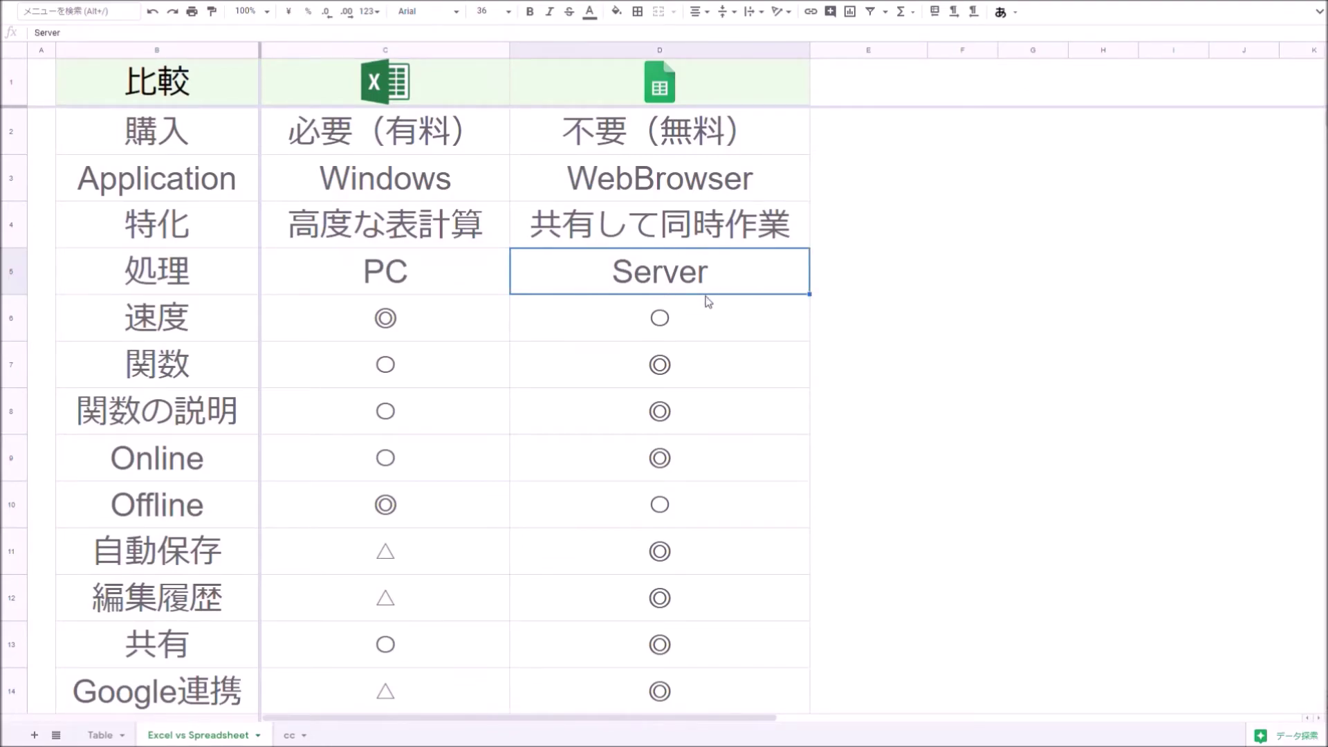
left_click(446, 334)
left_click(745, 280)
left_click(469, 333)
left_click(603, 335)
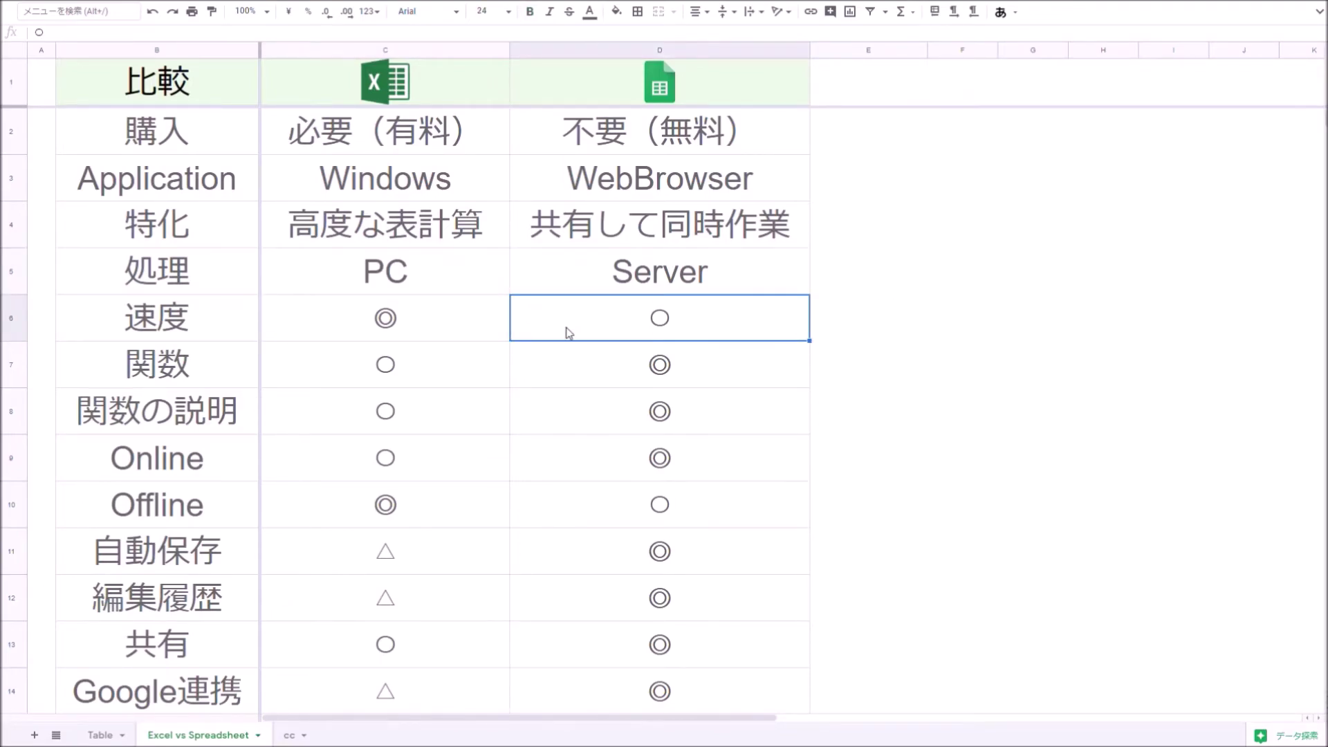
left_click(444, 320)
left_click(584, 327)
scroll(899, 345, "down", 1)
scroll(898, 346, "down", 2)
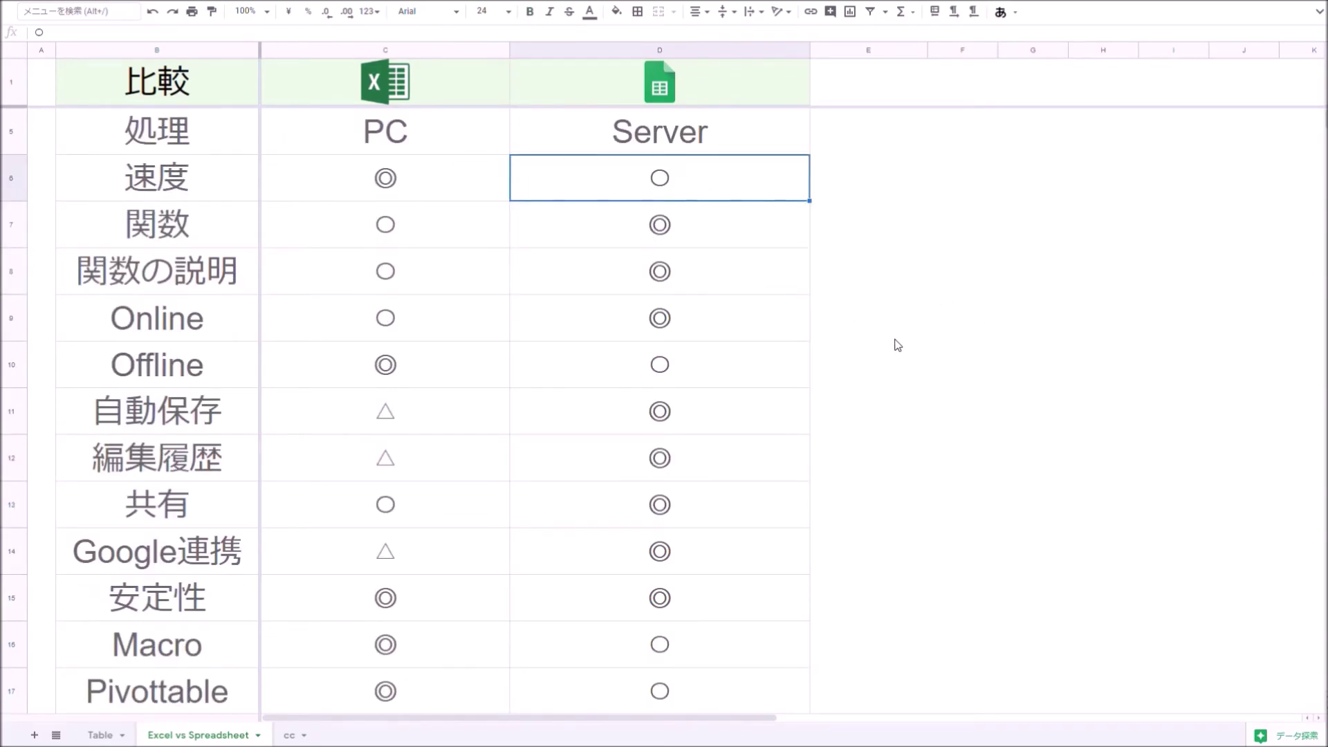
scroll(897, 345, "up", 3)
scroll(896, 344, "down", 3)
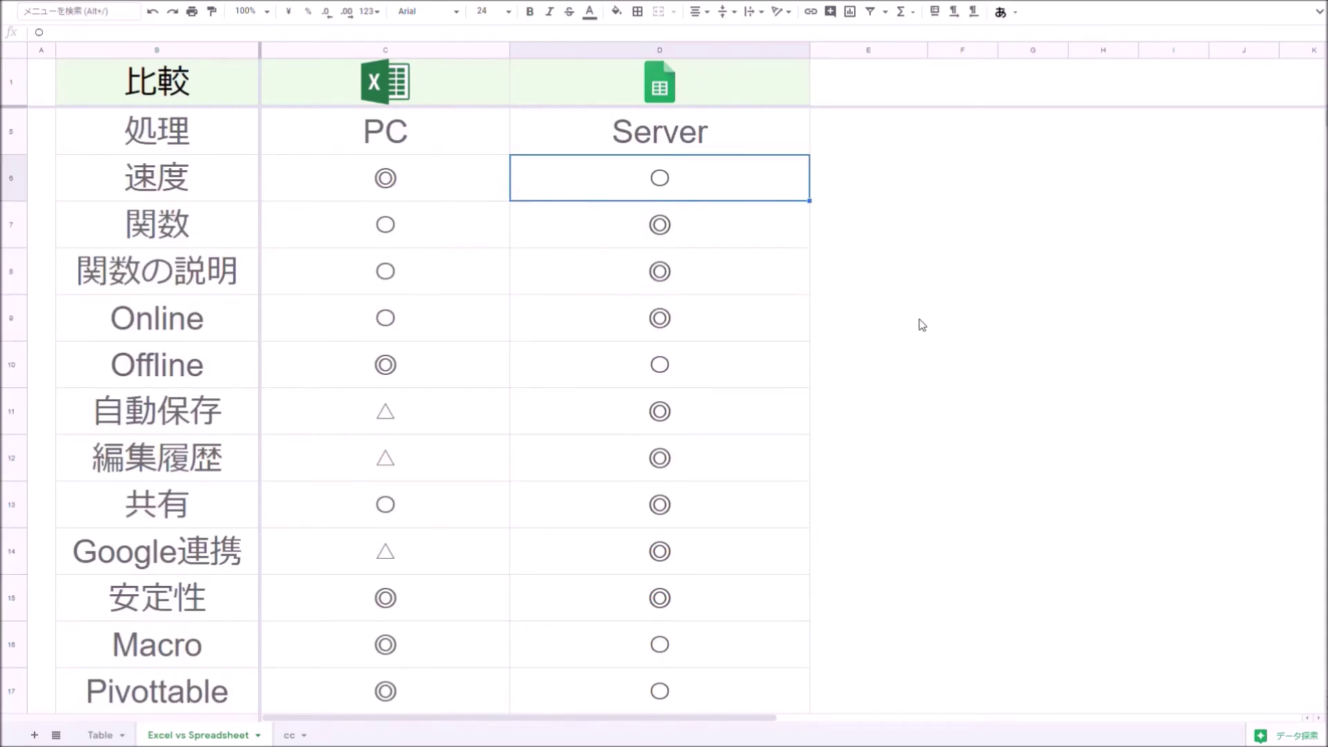
left_click(430, 231)
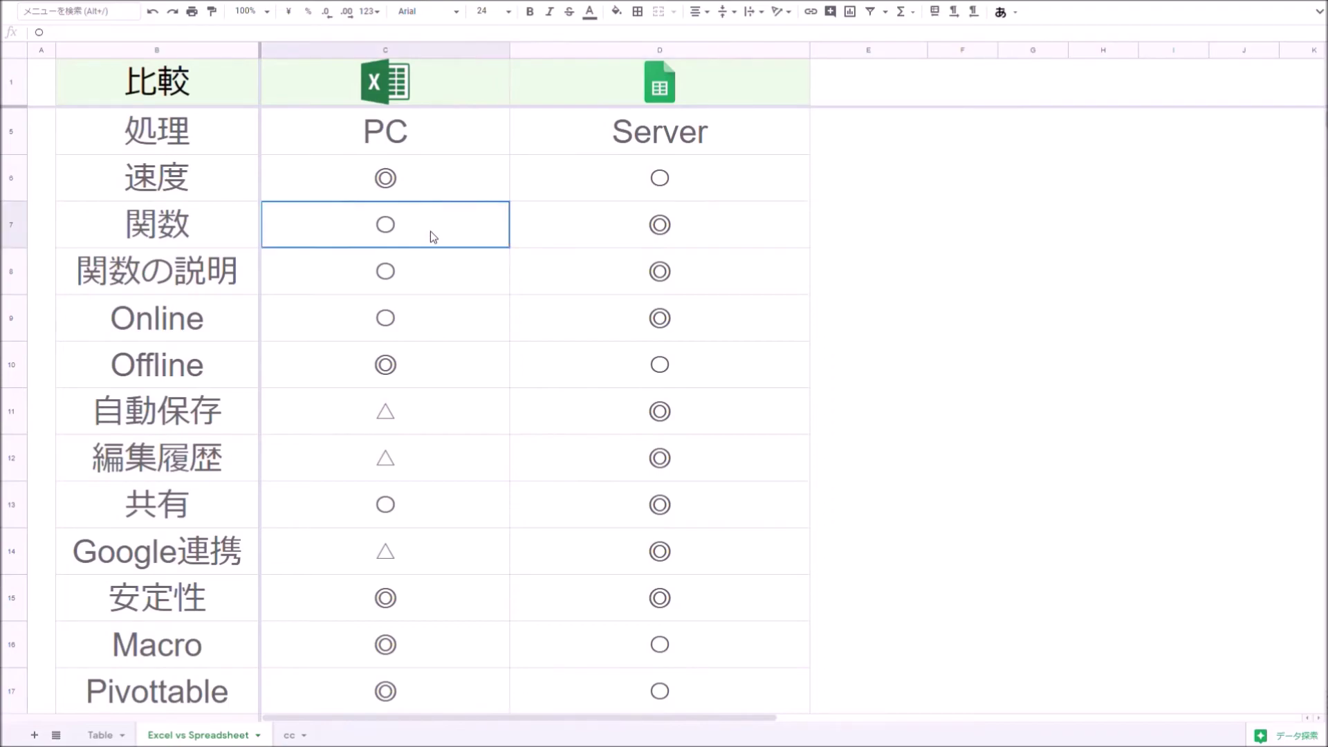
left_click(723, 241)
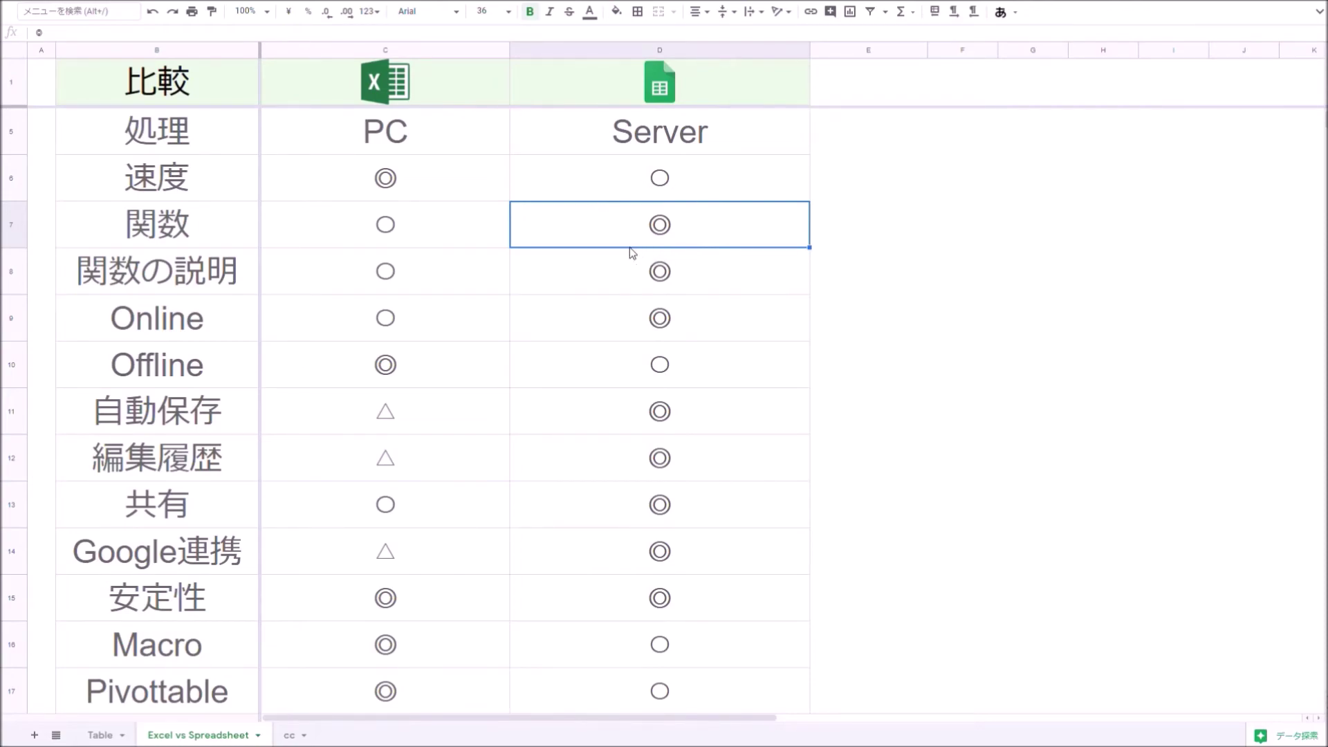
scroll(633, 253, "down", 1)
left_click(884, 235)
type("=su")
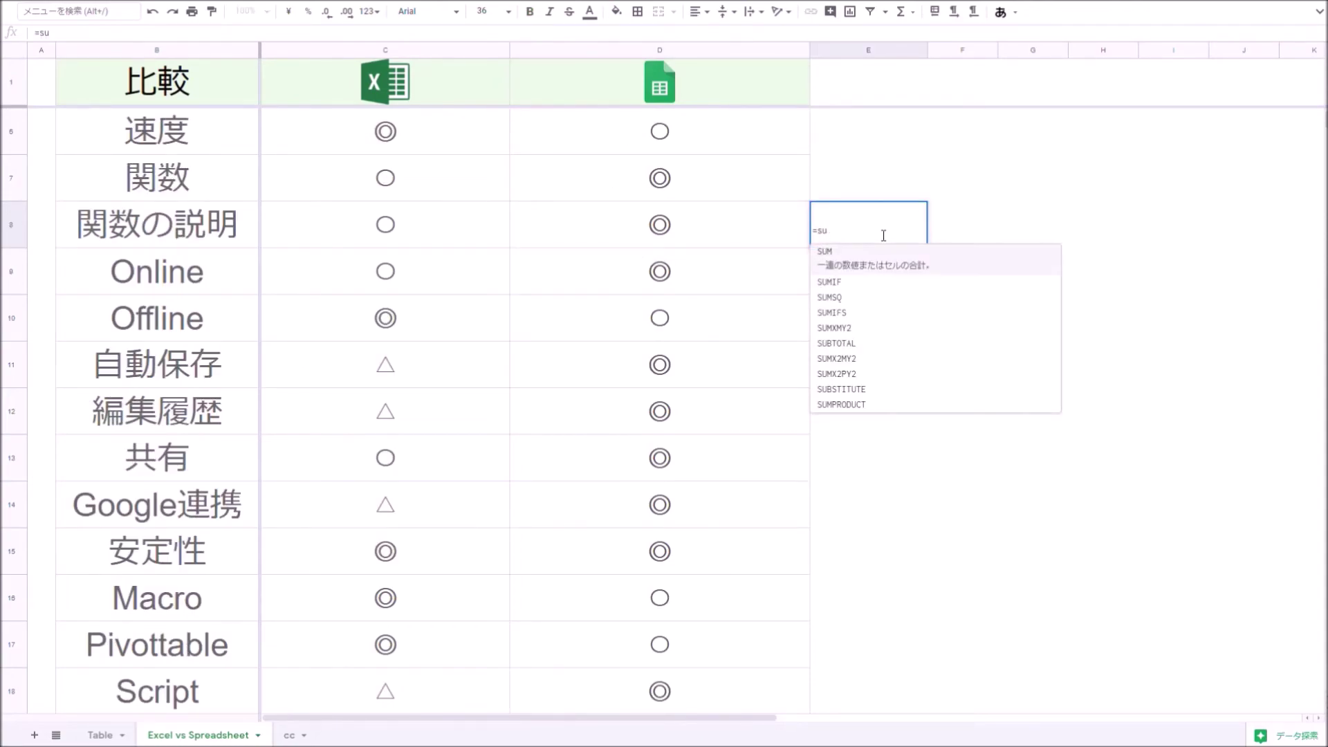
type("m")
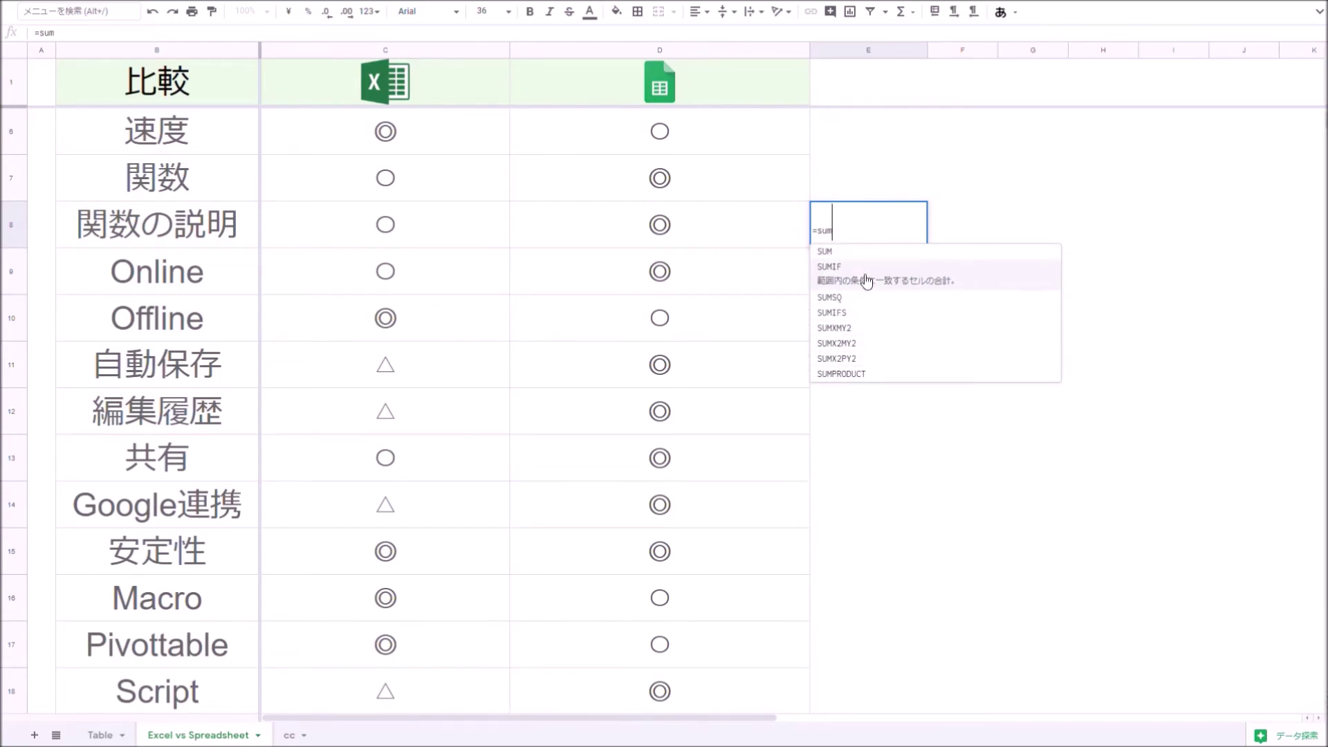
left_click(884, 259)
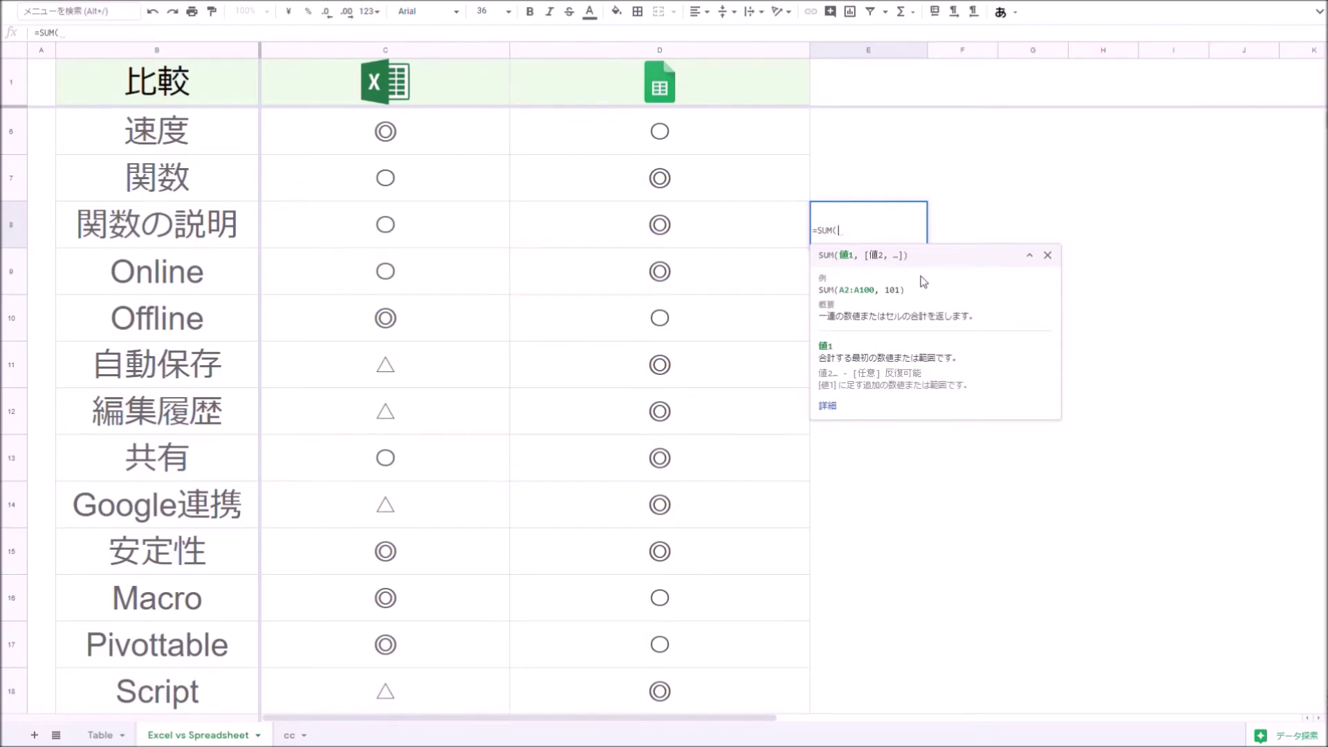
left_click(828, 407)
scroll(1299, 279, "down", 5)
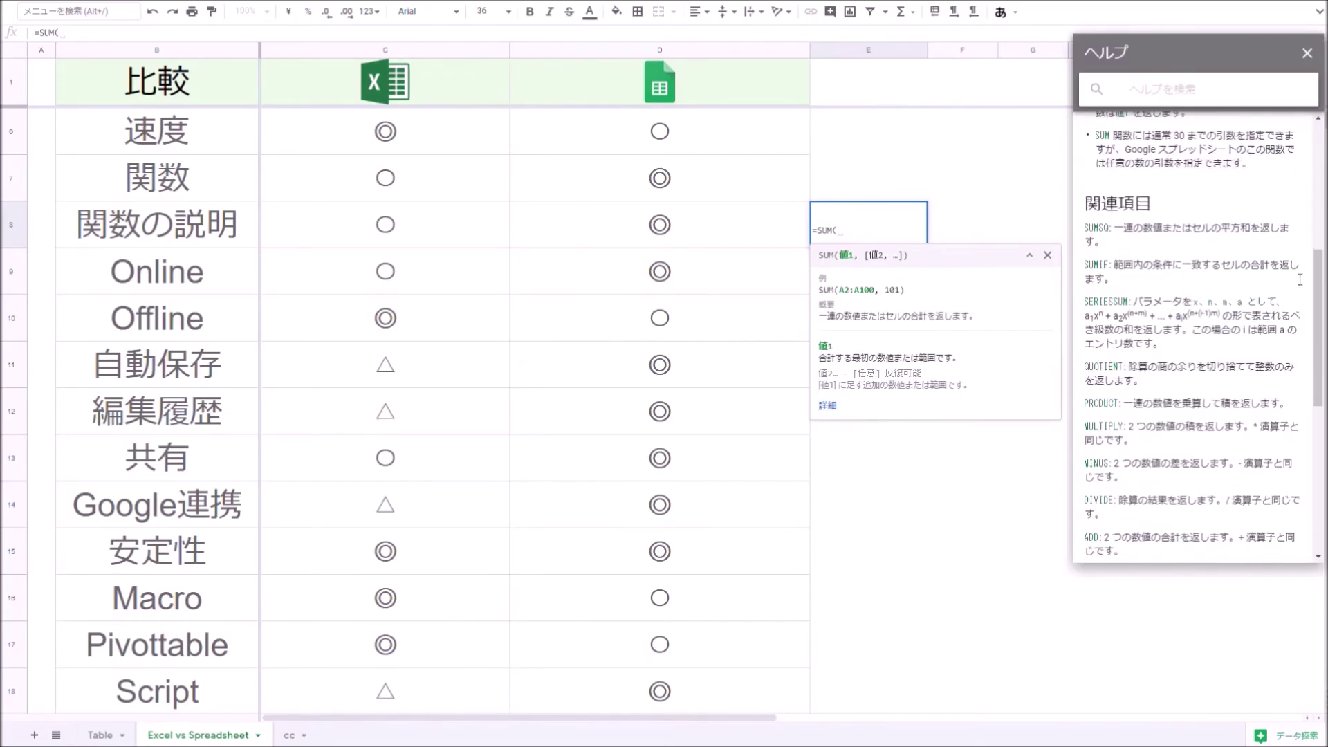
scroll(1299, 279, "down", 6)
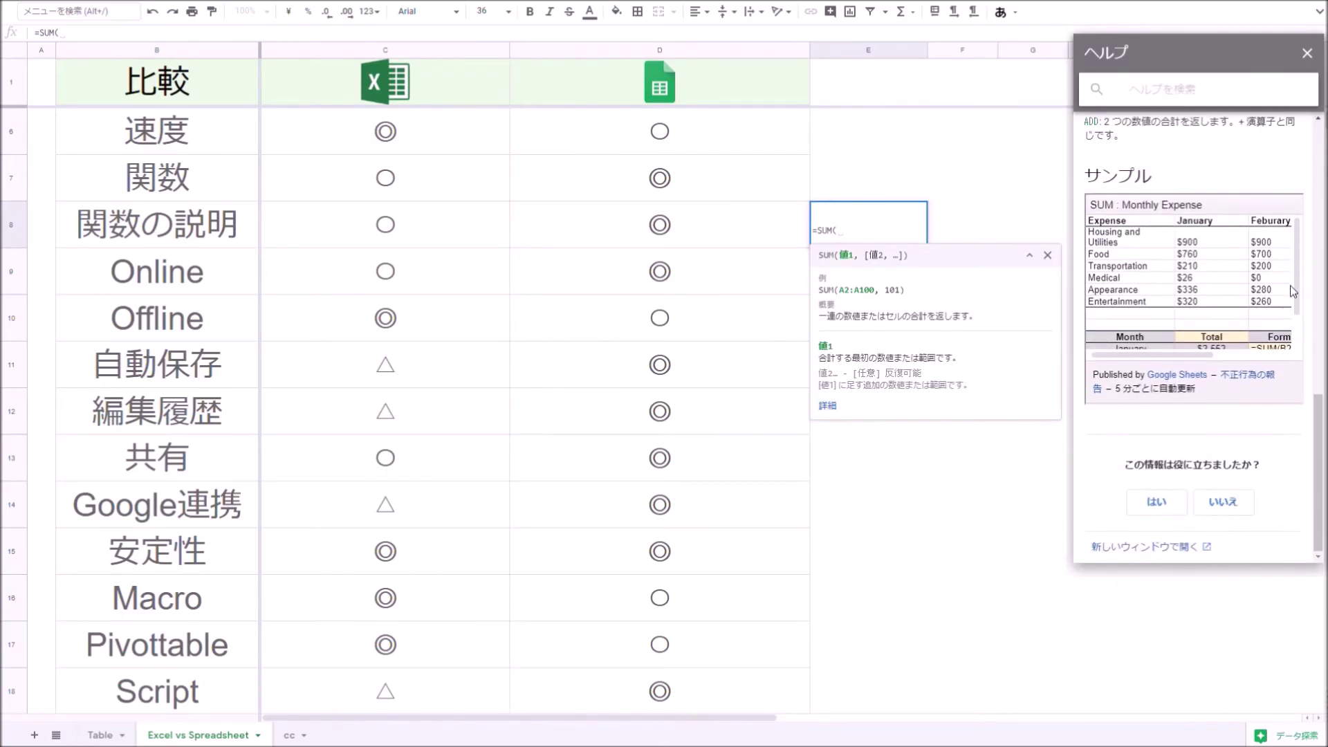
left_click(1169, 552)
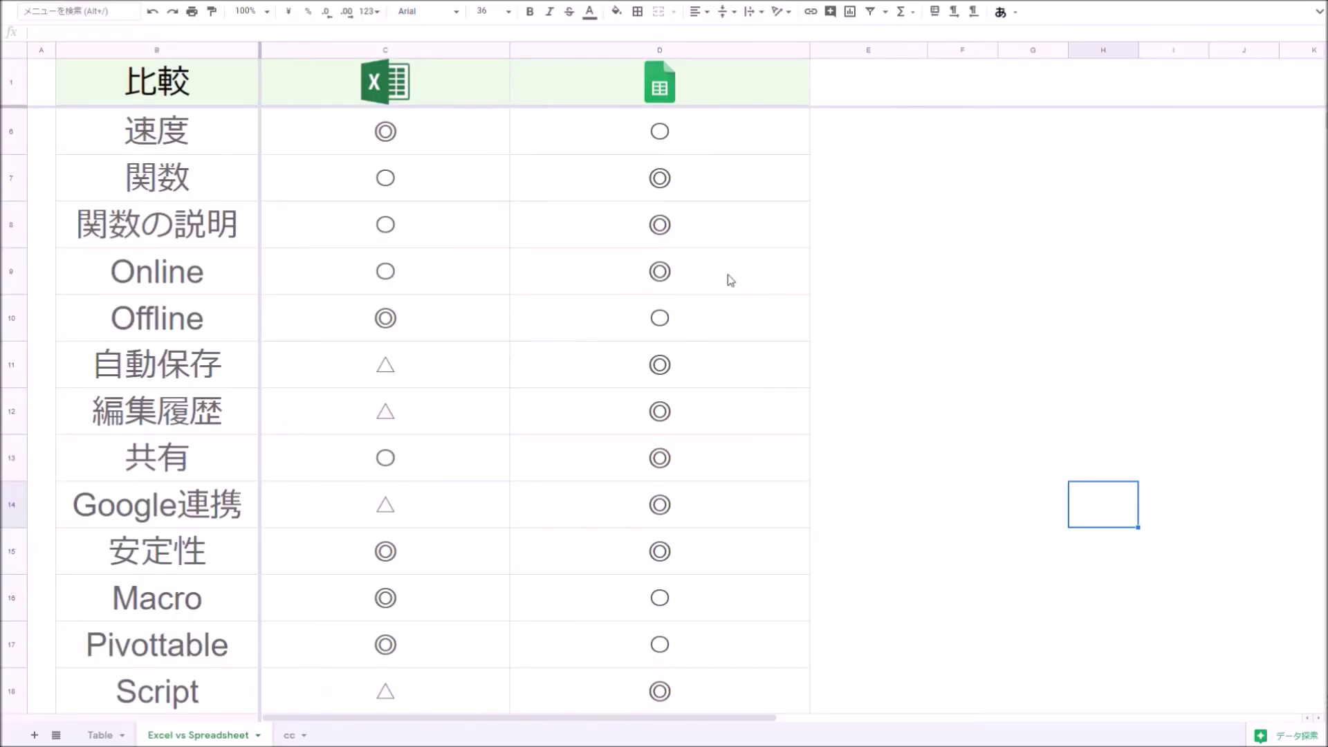
left_click(730, 279)
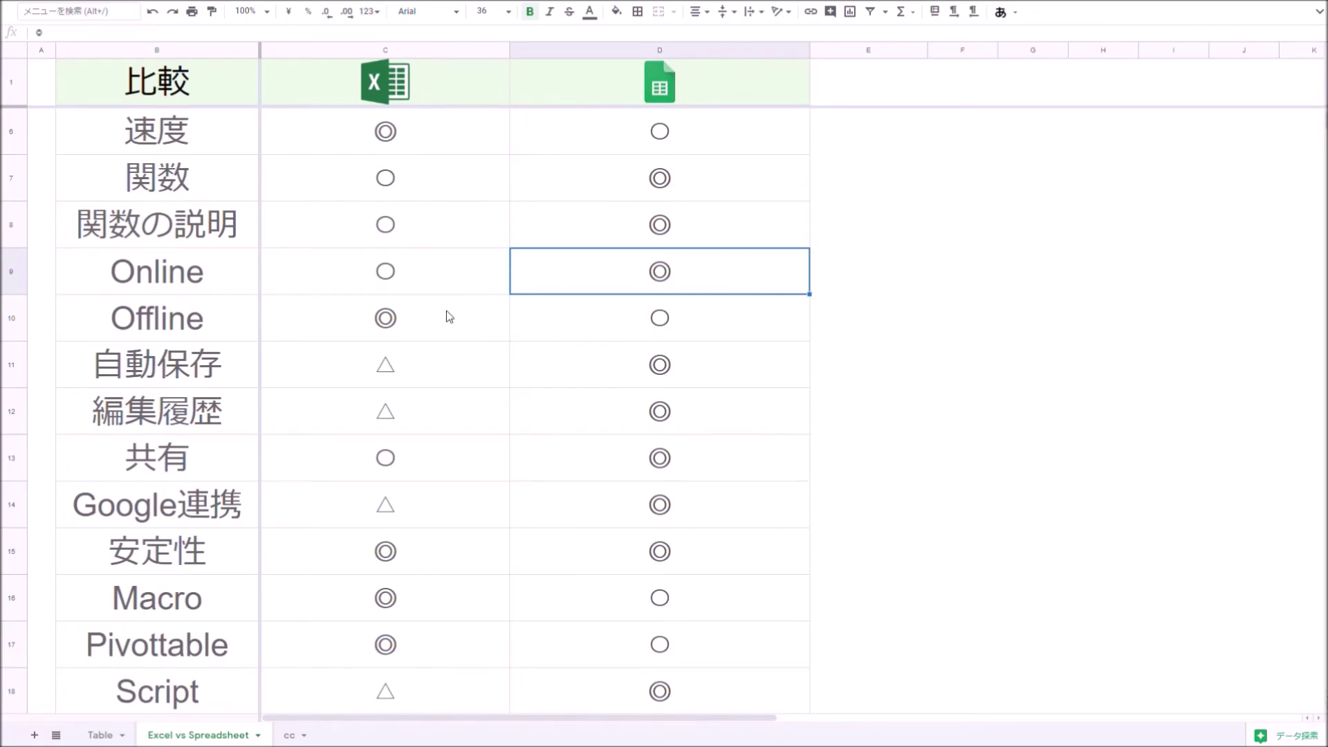
left_click(425, 336)
left_click(566, 332)
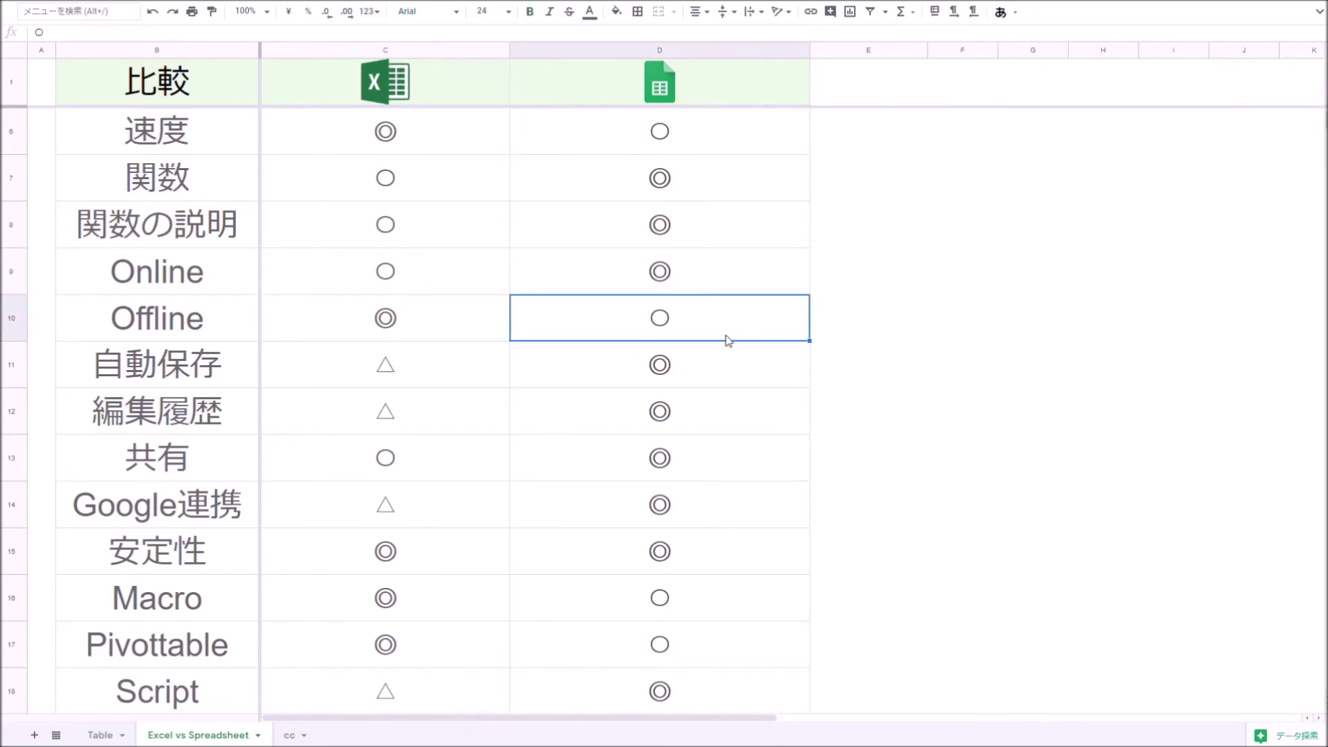
scroll(860, 344, "down", 1)
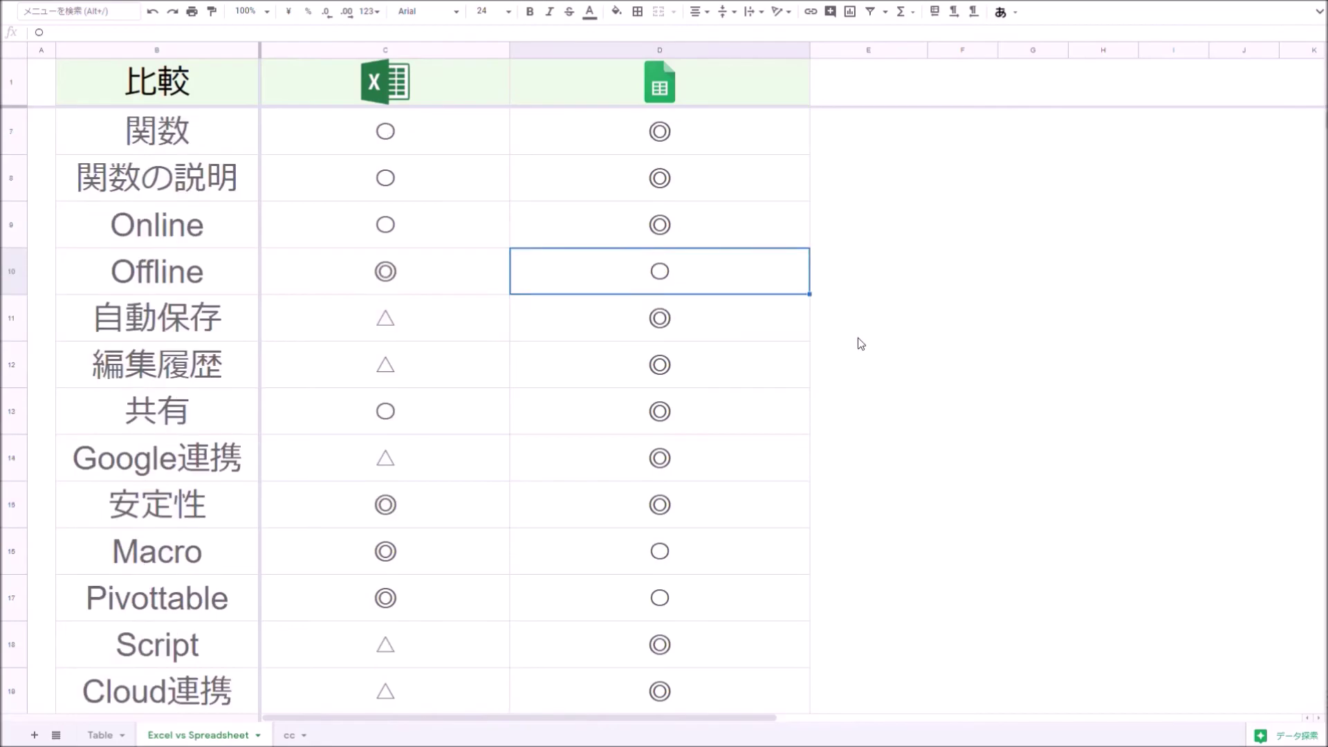
scroll(816, 290, "down", 2)
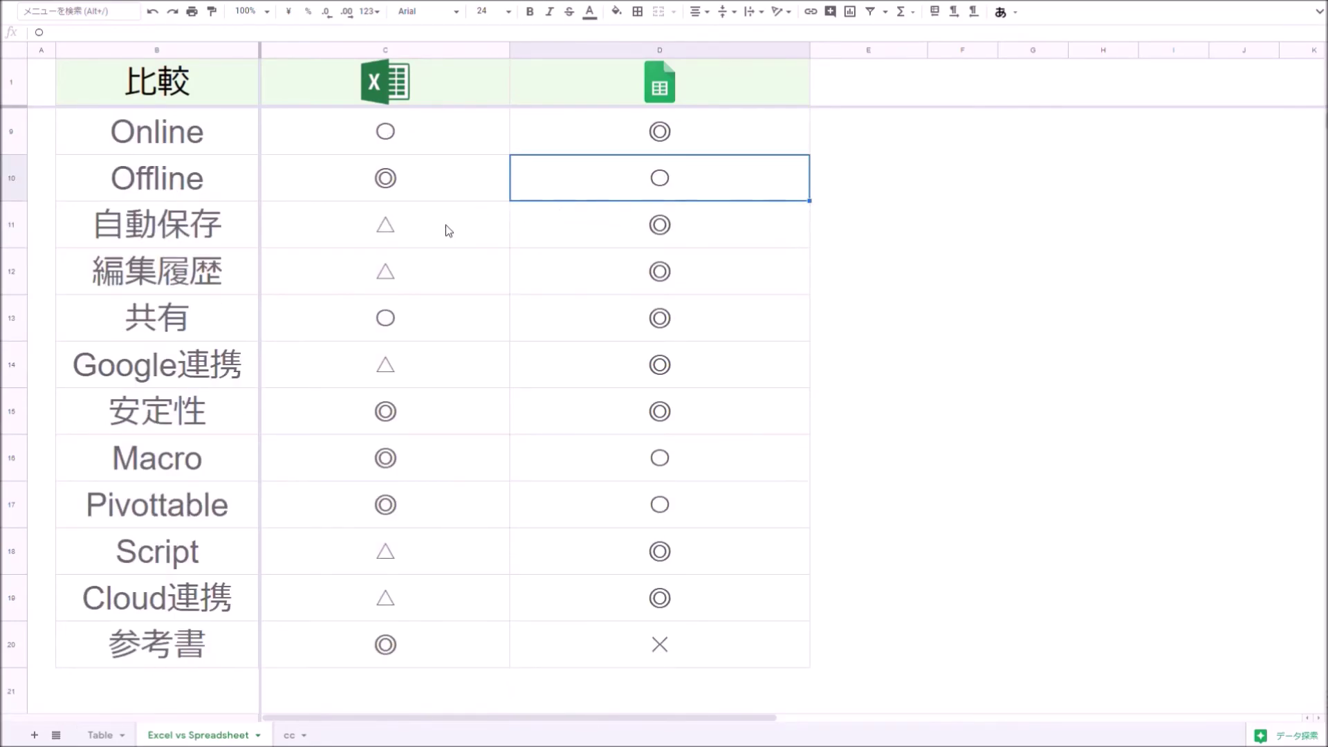
left_click(426, 235)
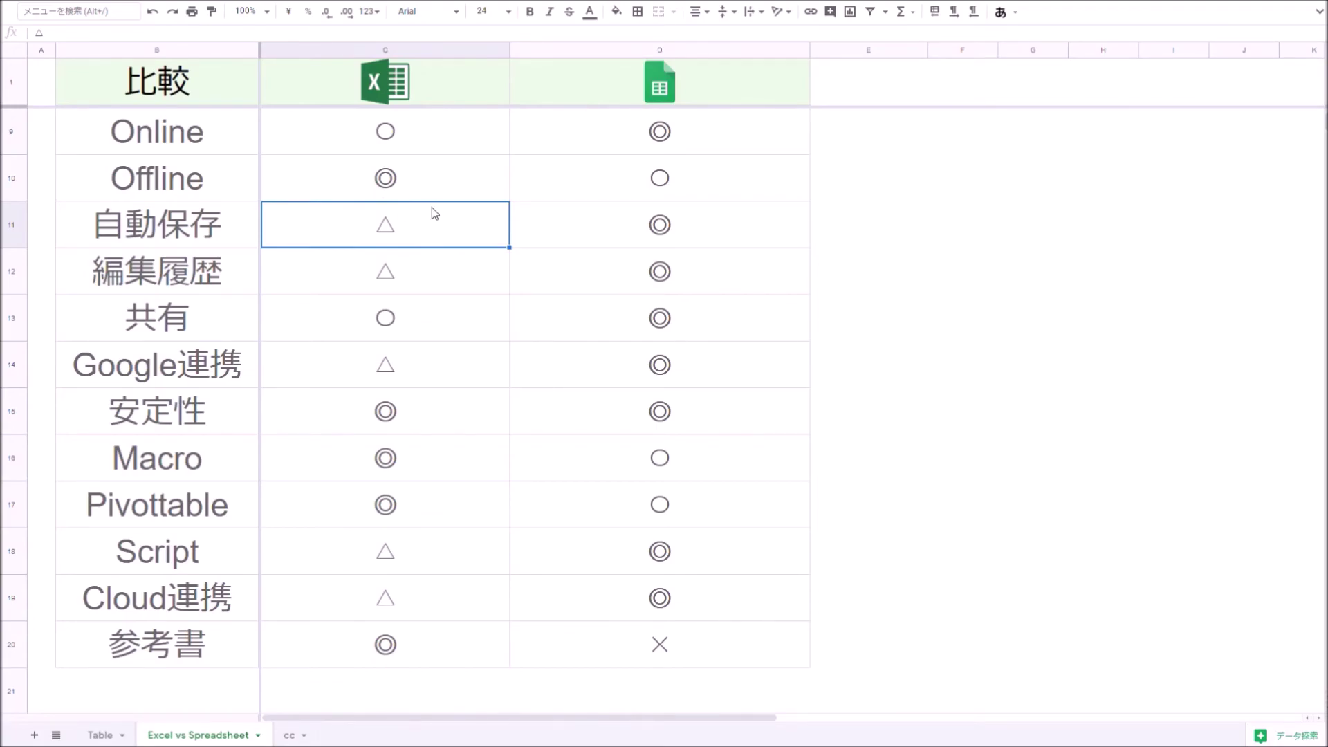
left_click(709, 232)
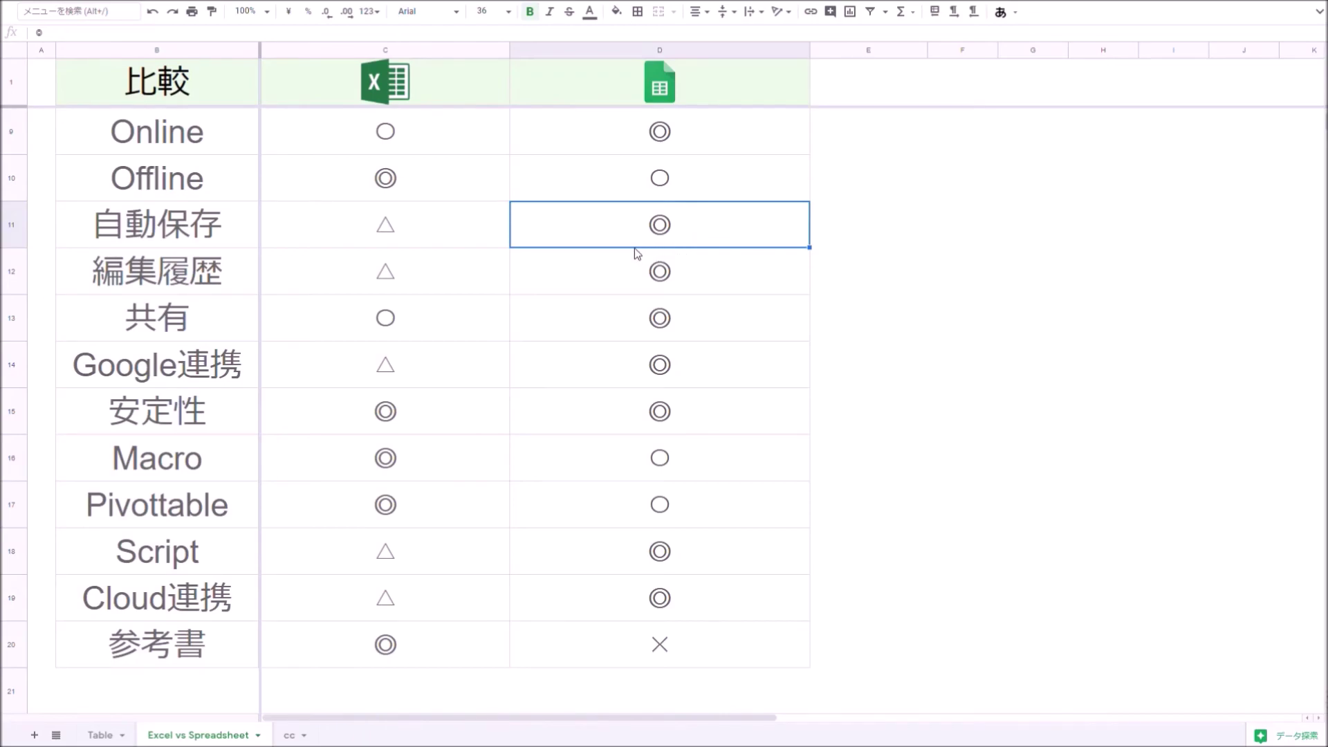
scroll(457, 198, "down", 1)
left_click(457, 197)
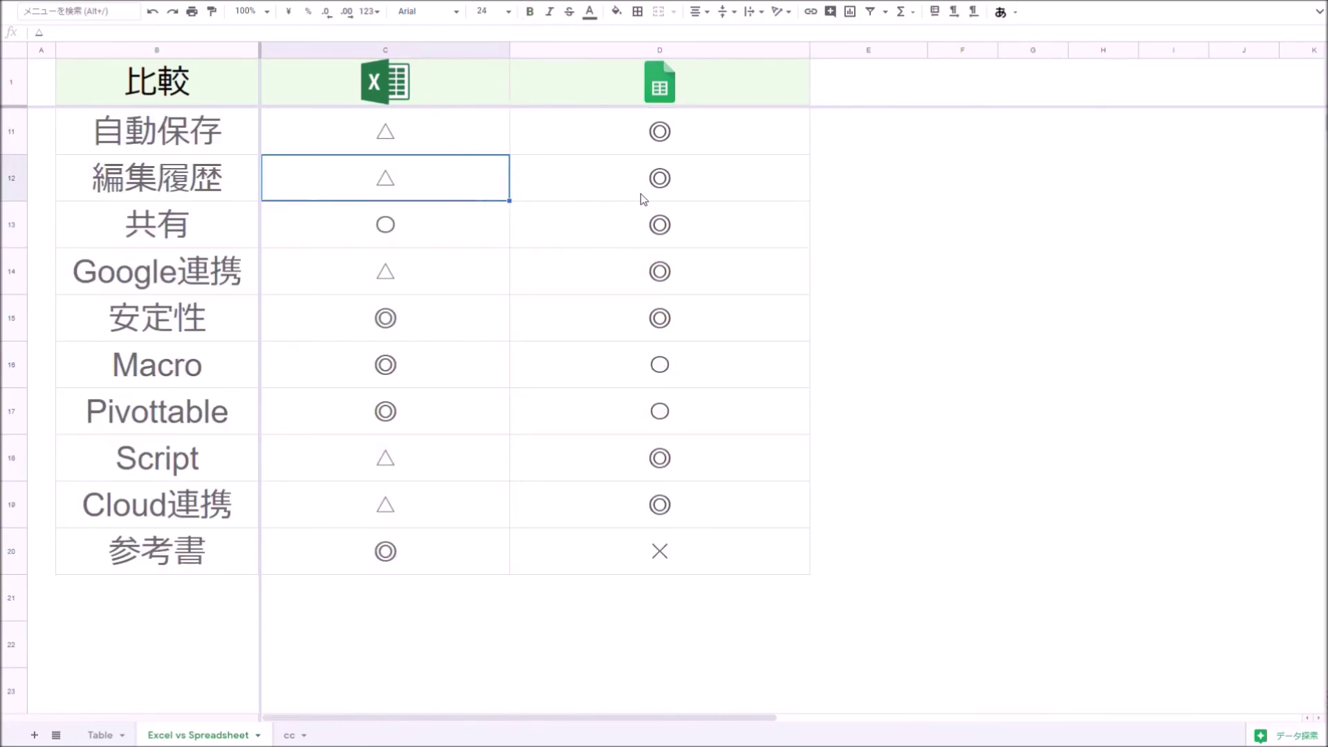
left_click(710, 196)
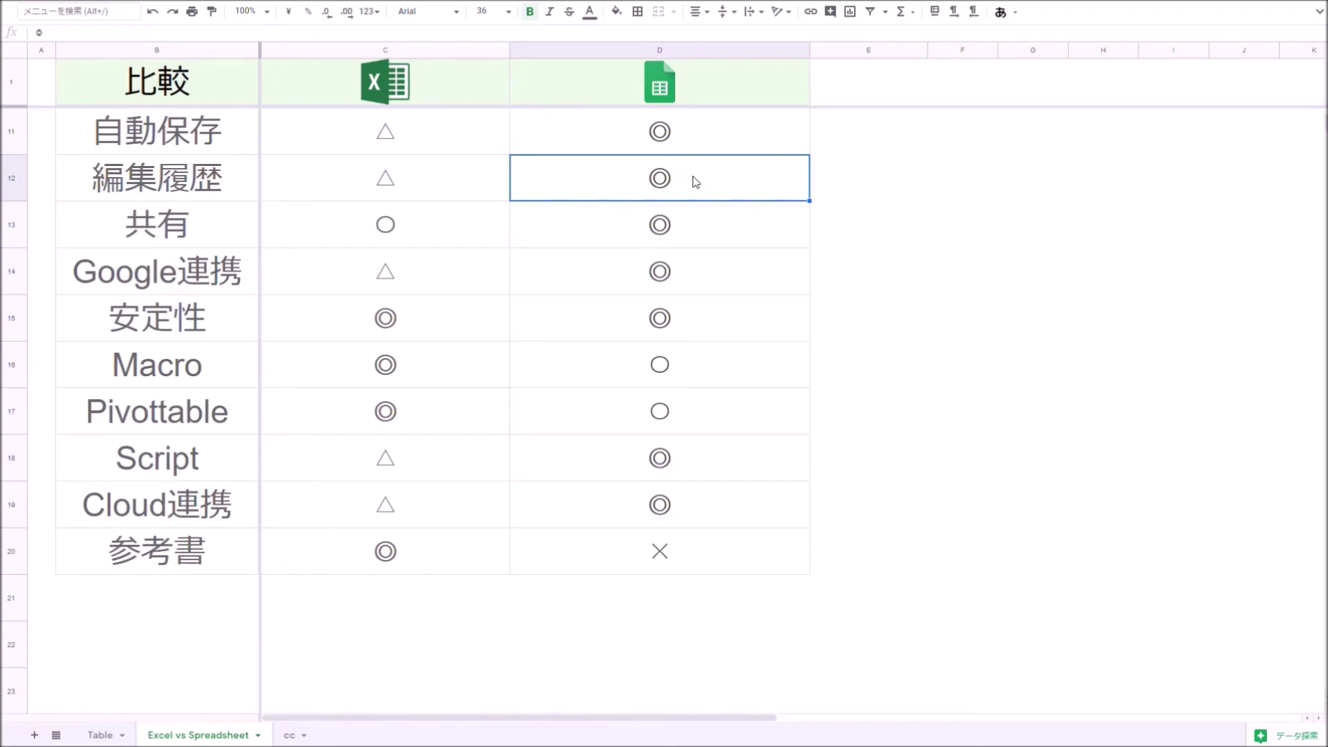
scroll(696, 181, "down", 1)
left_click(697, 185)
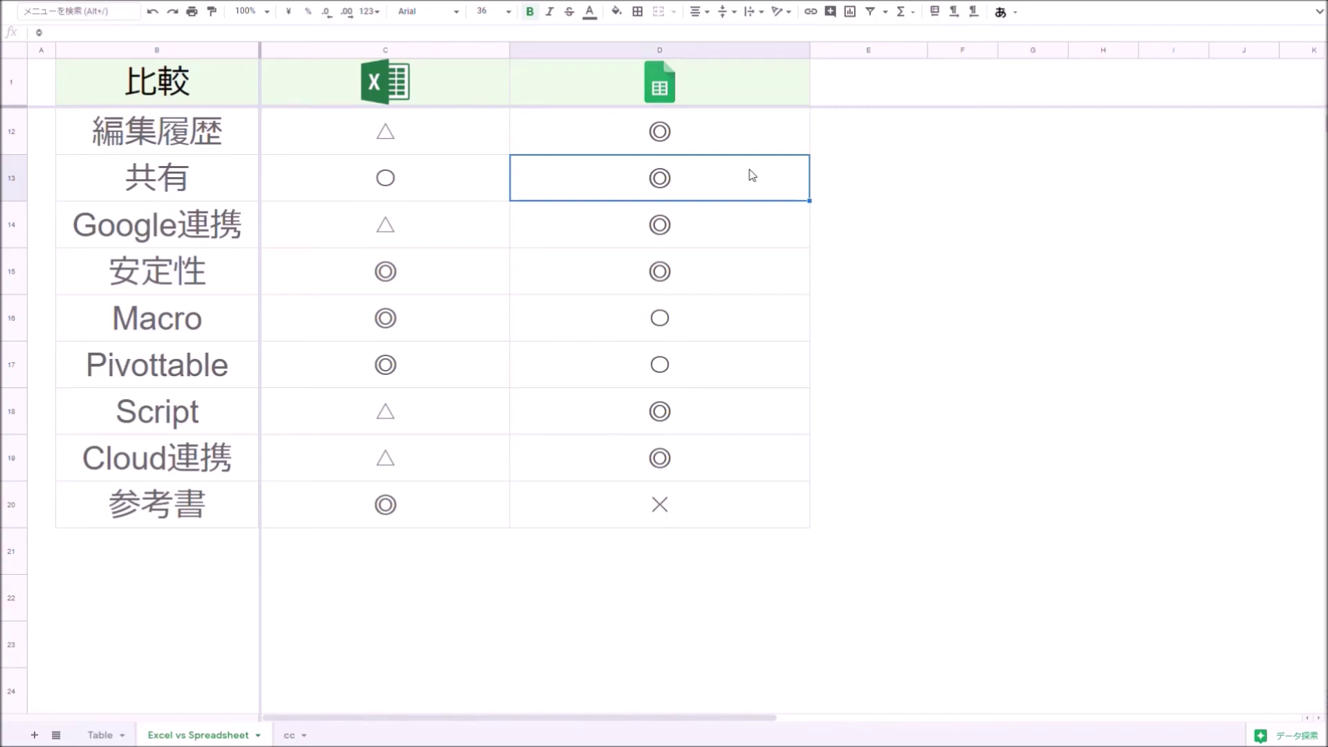
left_click(727, 235)
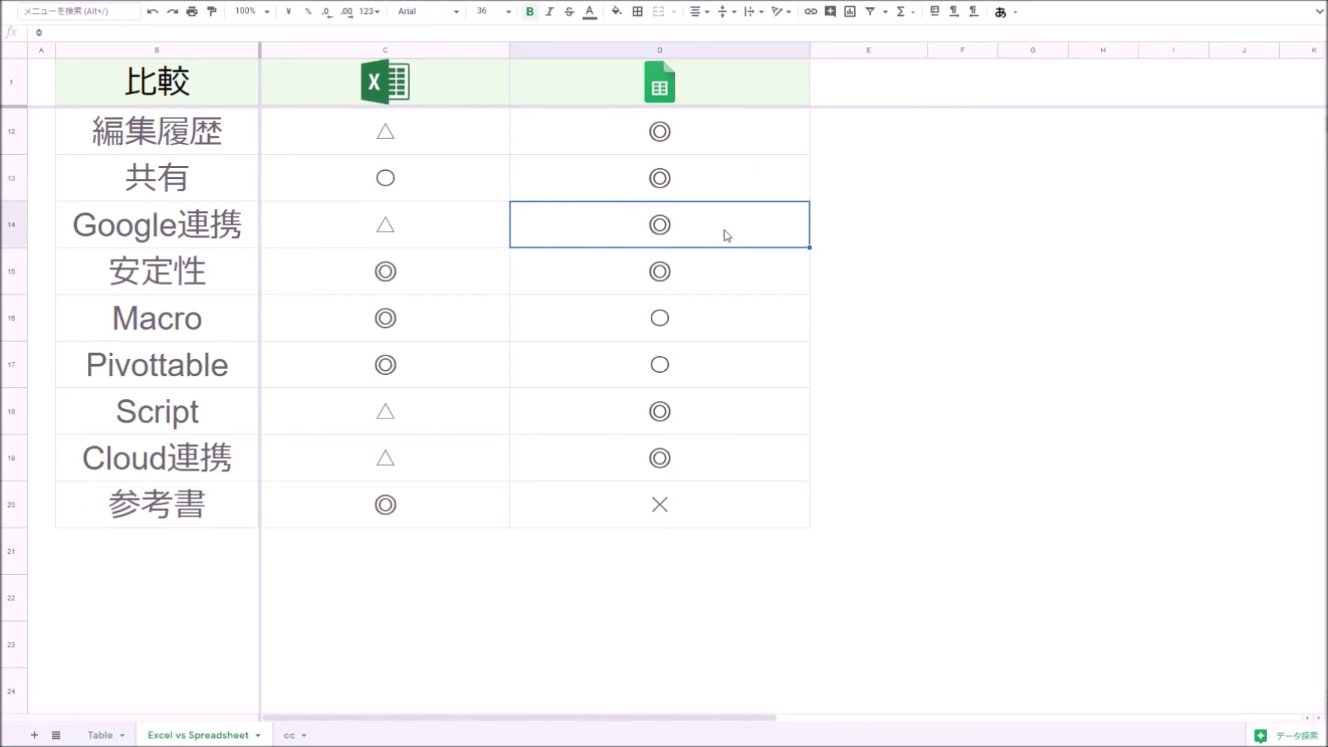
scroll(726, 235, "down", 1)
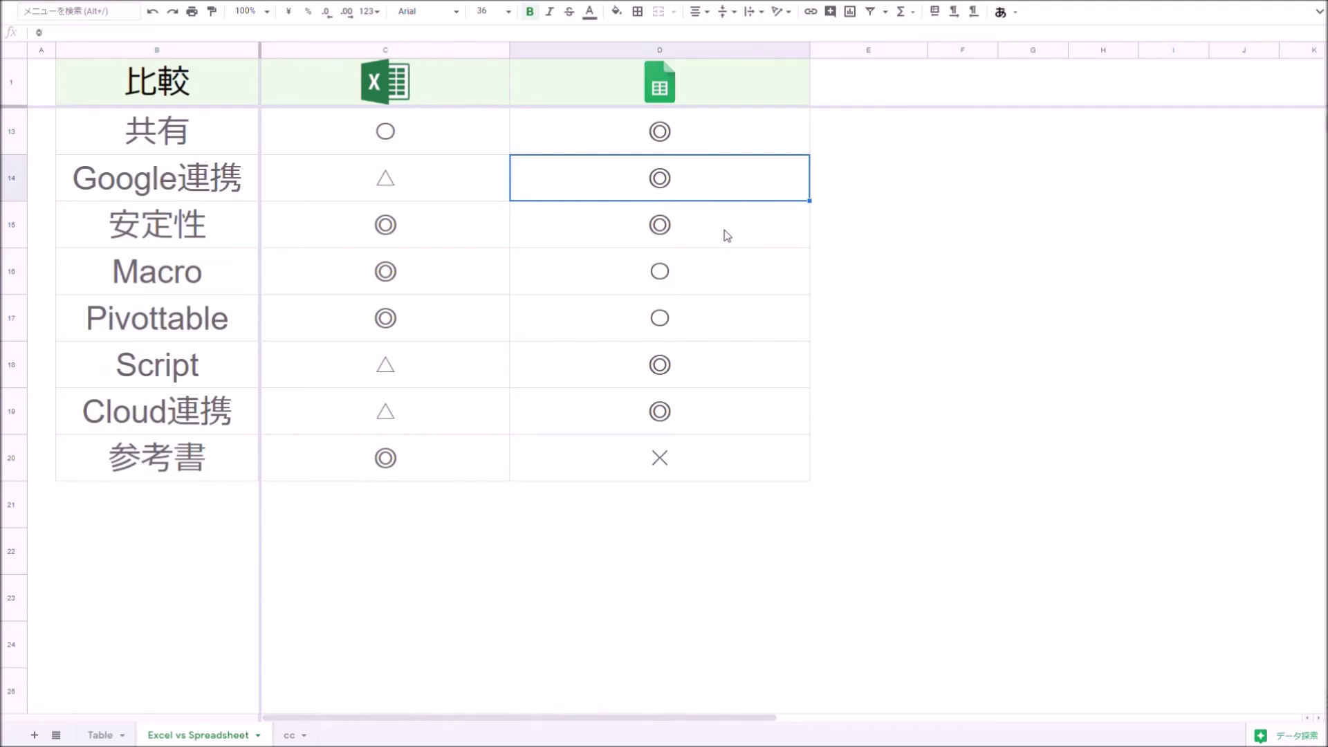
left_click(420, 234)
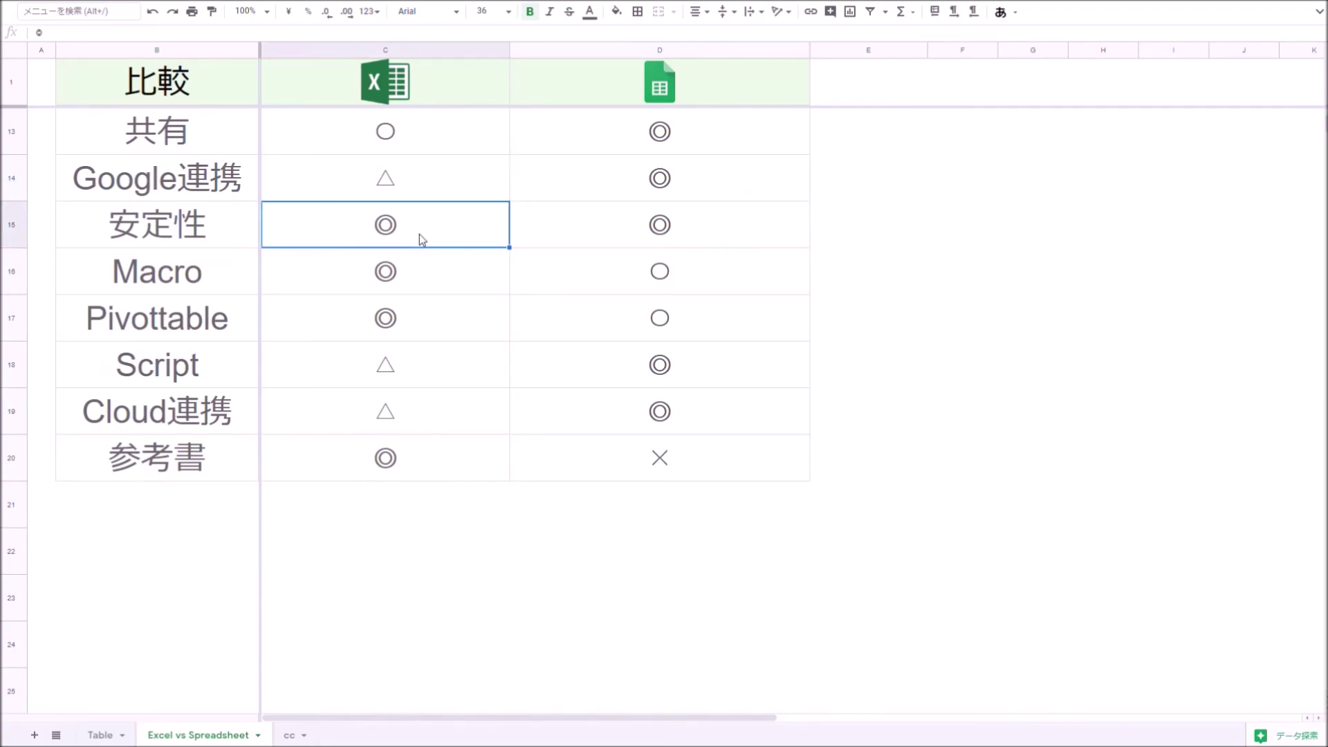
left_click(761, 234)
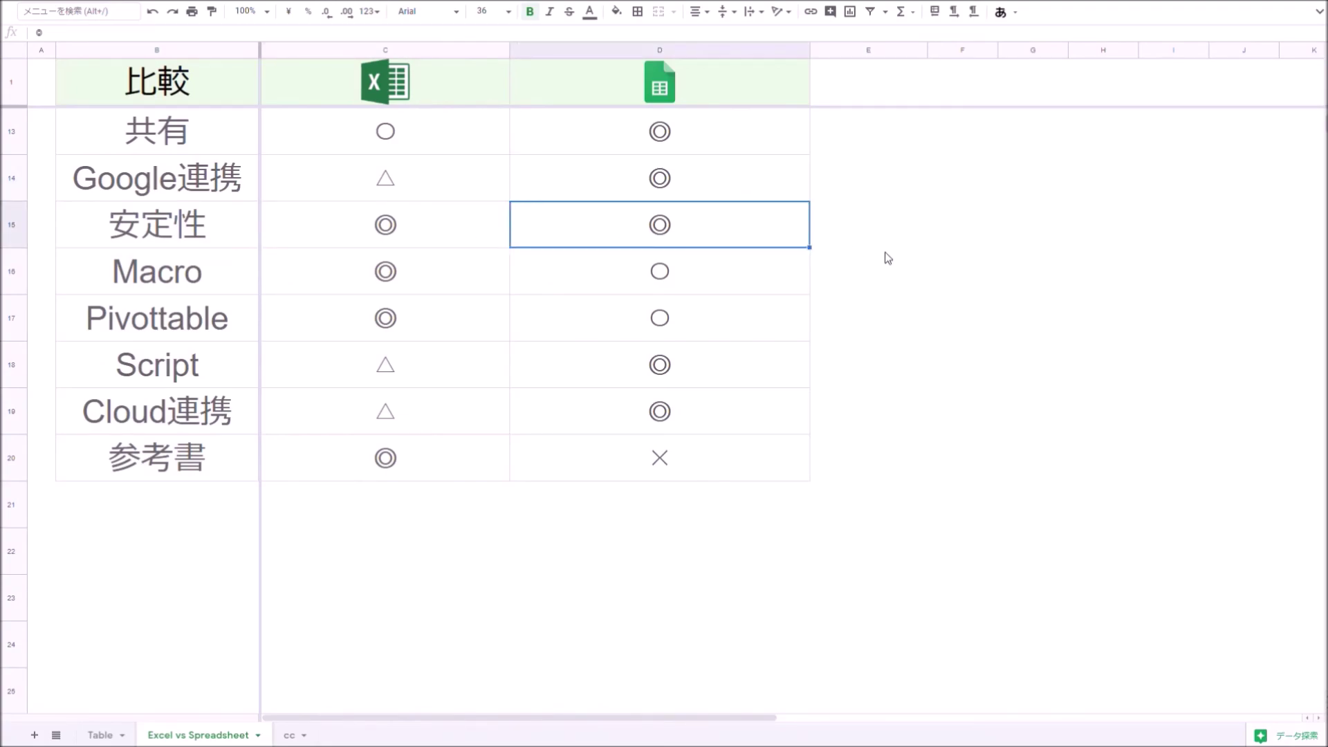
scroll(888, 258, "down", 1)
left_click(473, 233)
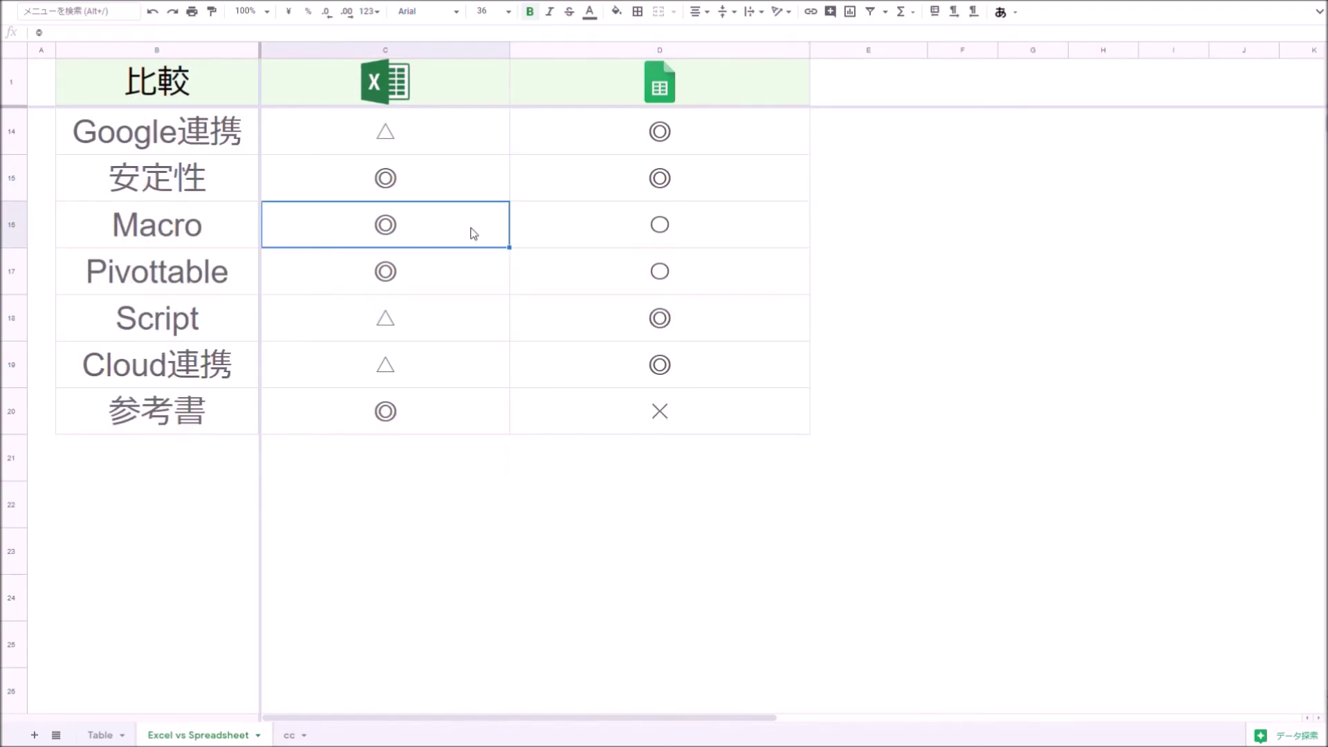
left_click(784, 239)
left_click(489, 287)
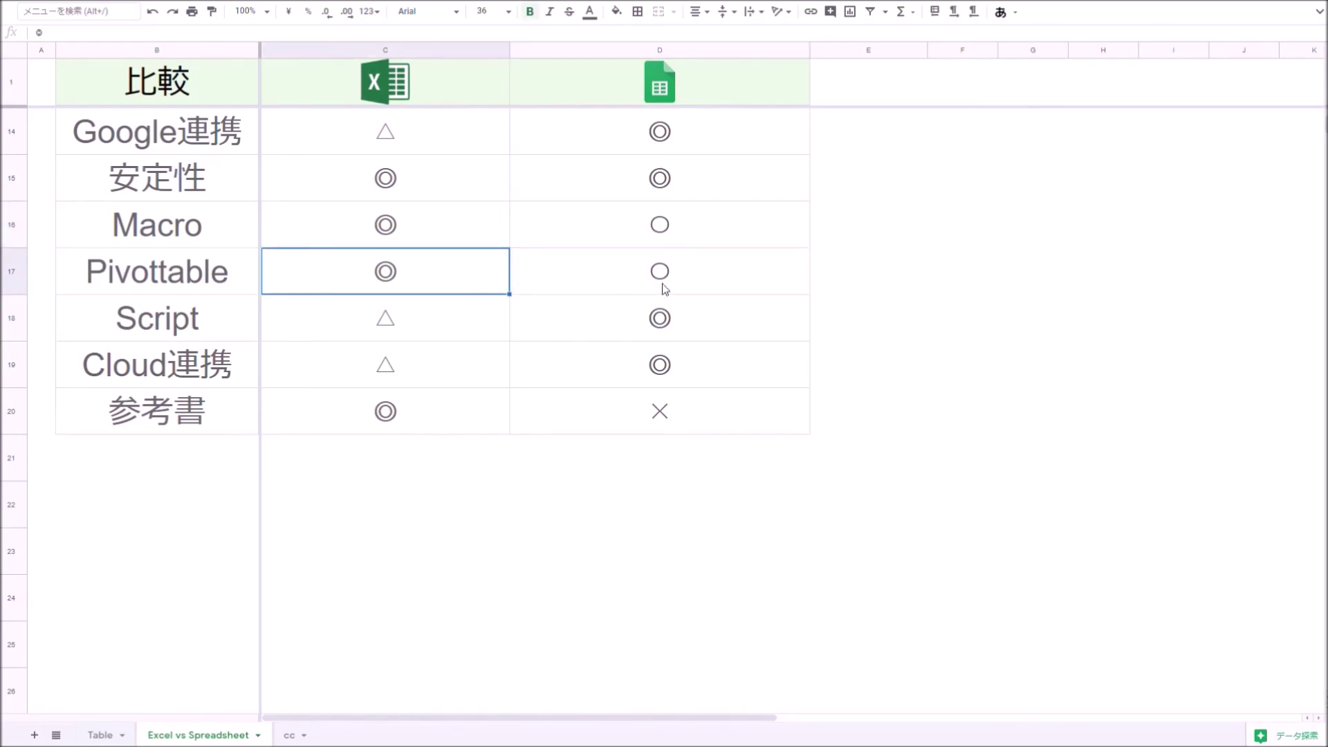
left_click(776, 281)
scroll(776, 281, "down", 1)
left_click(720, 243)
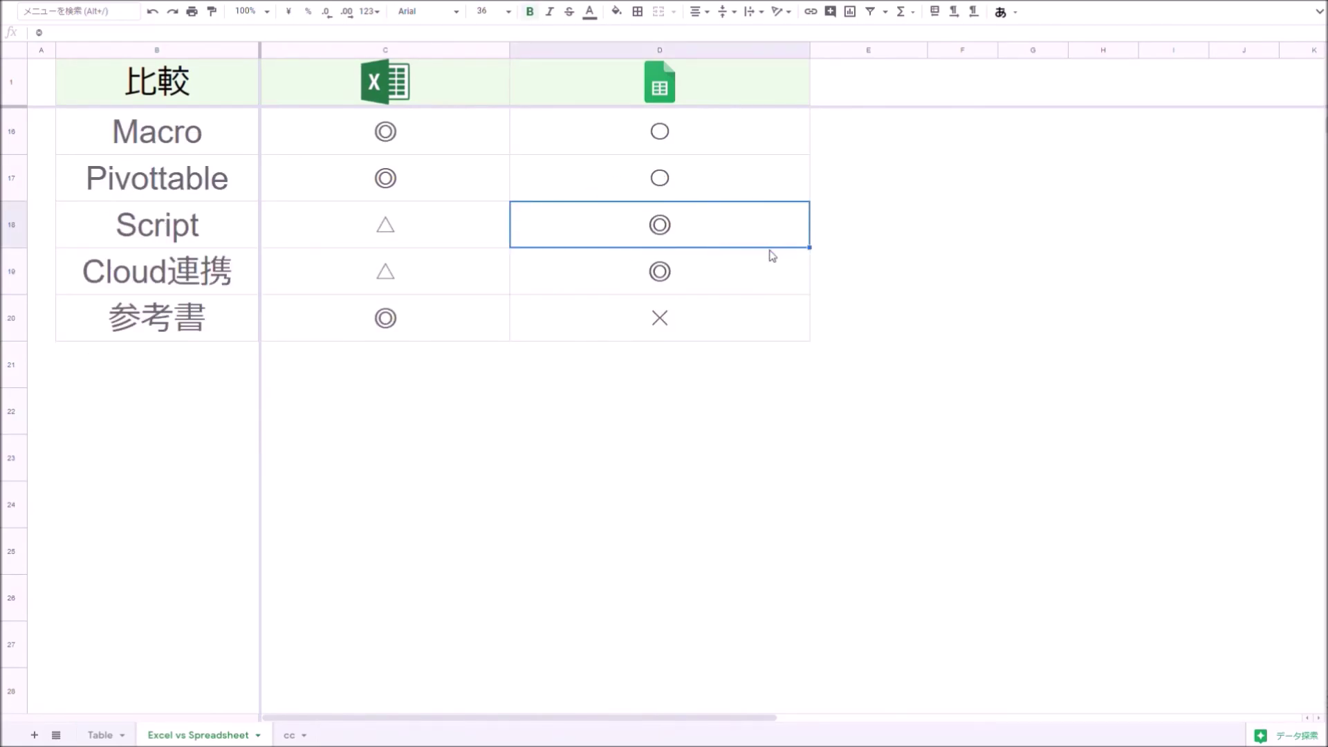
left_click(746, 284)
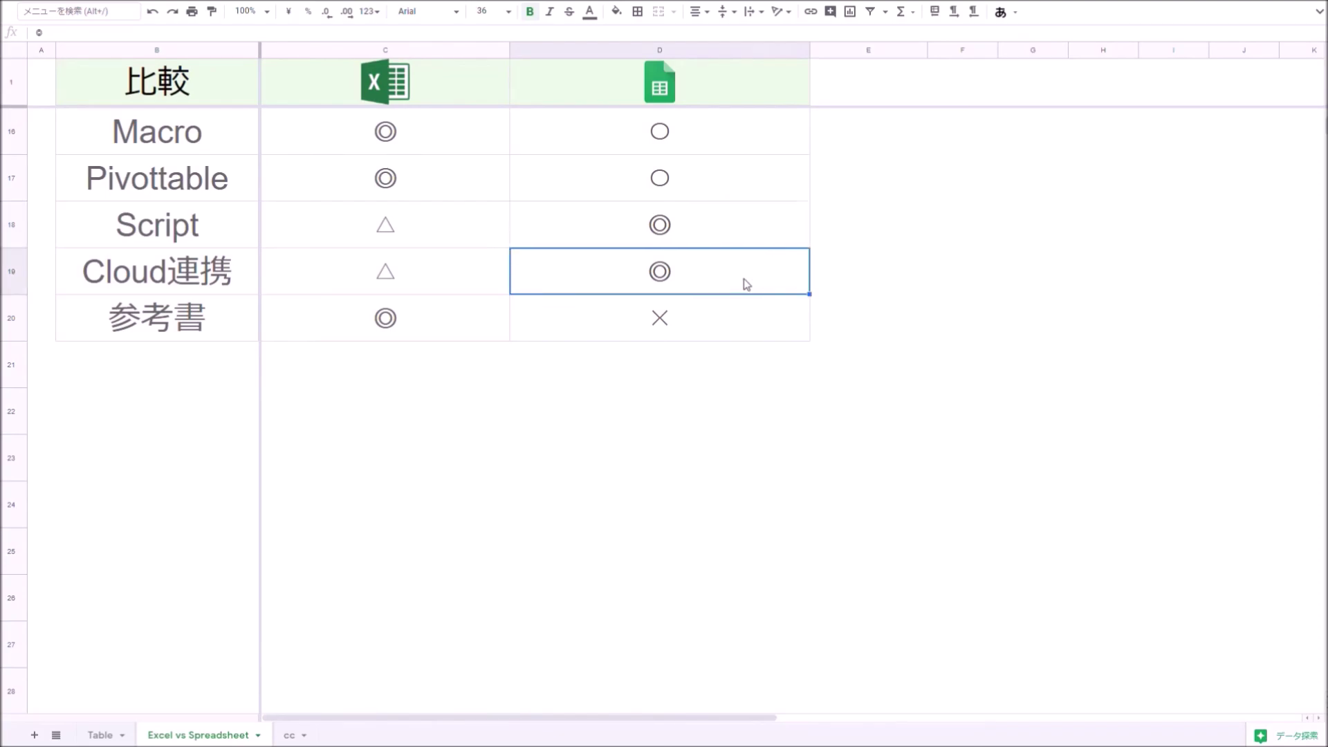
left_click(463, 330)
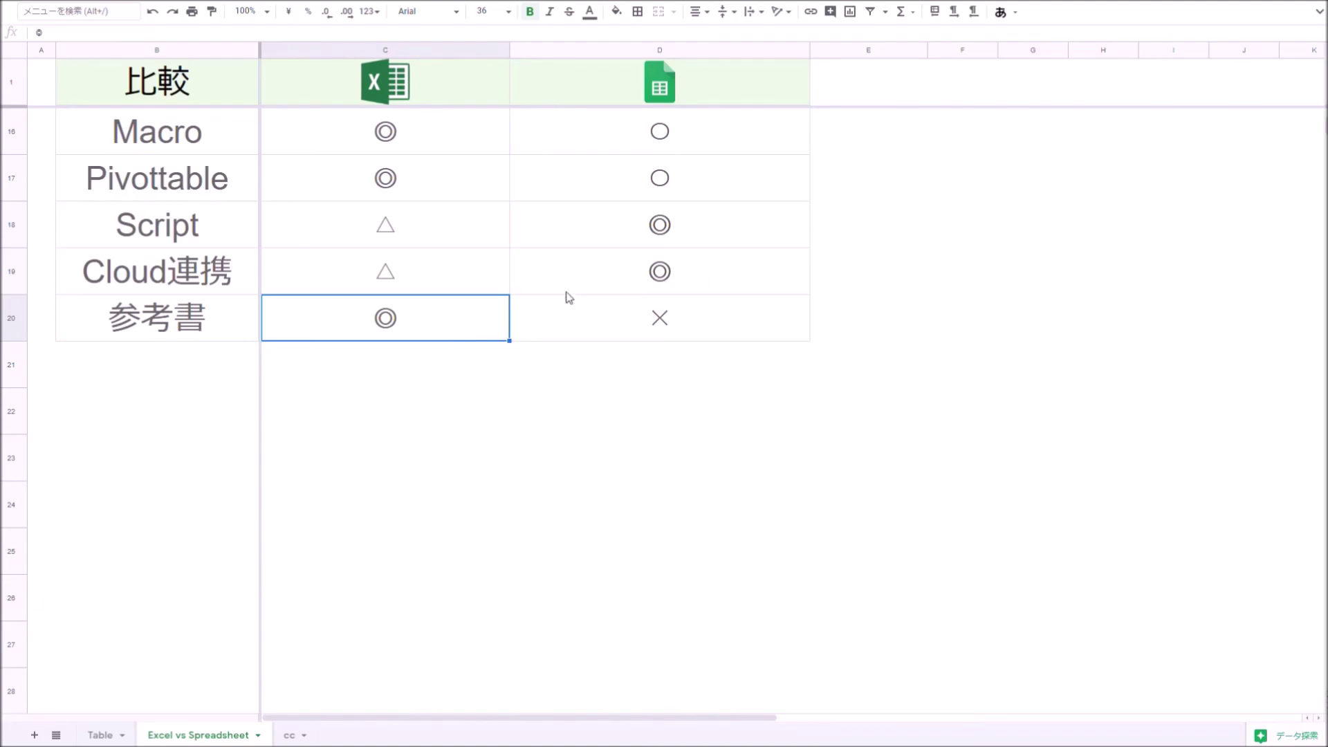
left_click(726, 318)
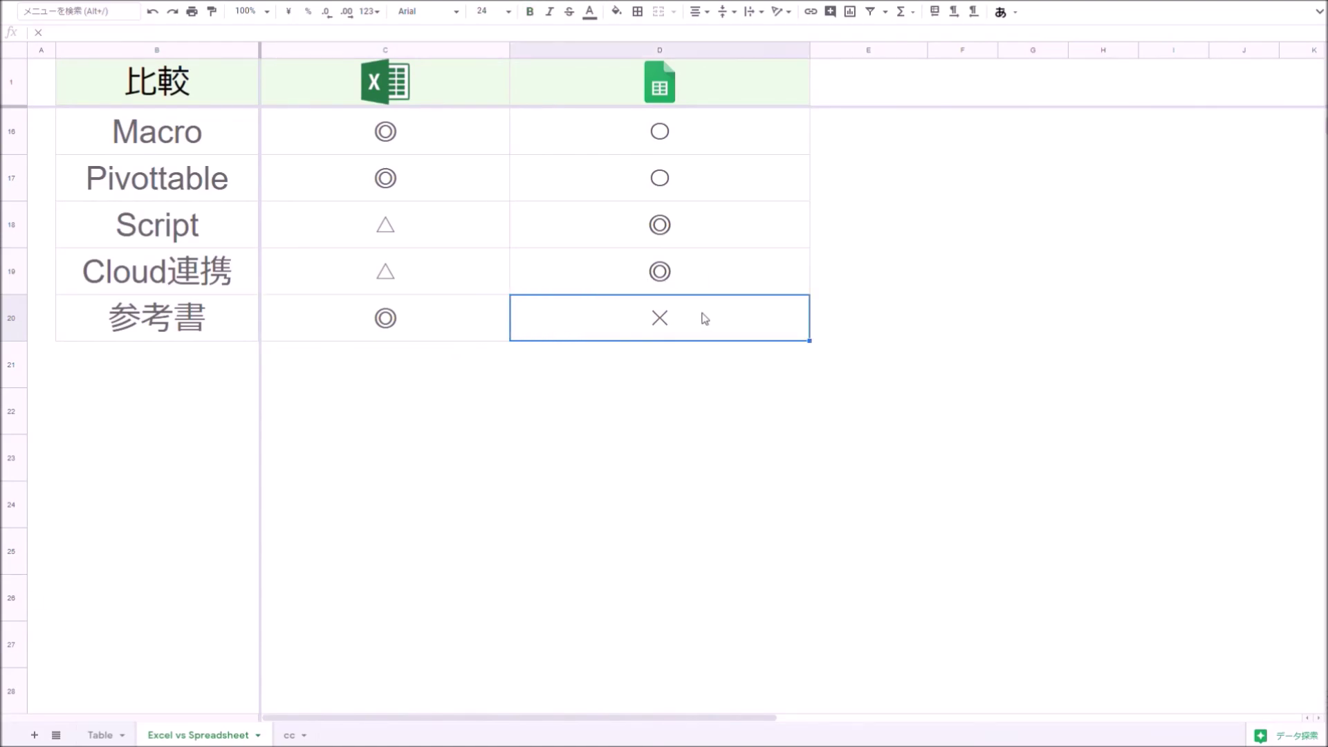